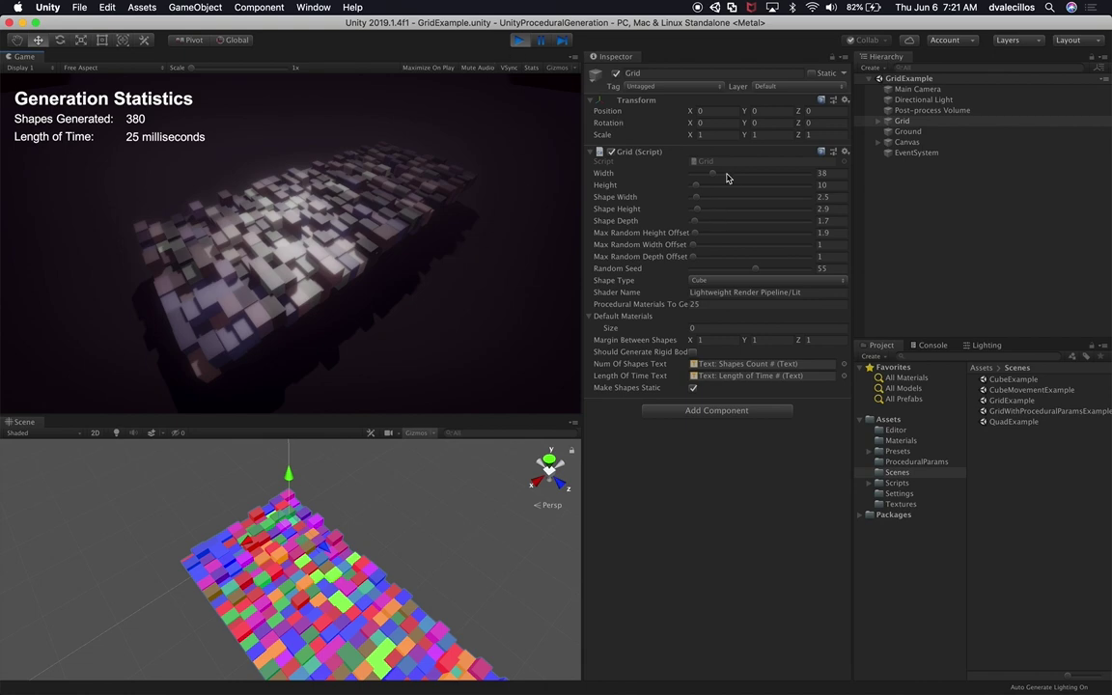
- Change the running Grid's Random Seed to 36, its Width to 41, and its Random Seed again to 24
{"action": "mouse_move", "coordinate": [743, 270]}
{"action": "left_mouse_down"}
{"action": "mouse_move", "coordinate": [714, 274]}
{"action": "mouse_move", "coordinate": [778, 273]}
{"action": "mouse_move", "coordinate": [743, 261]}
{"action": "left_mouse_up"}
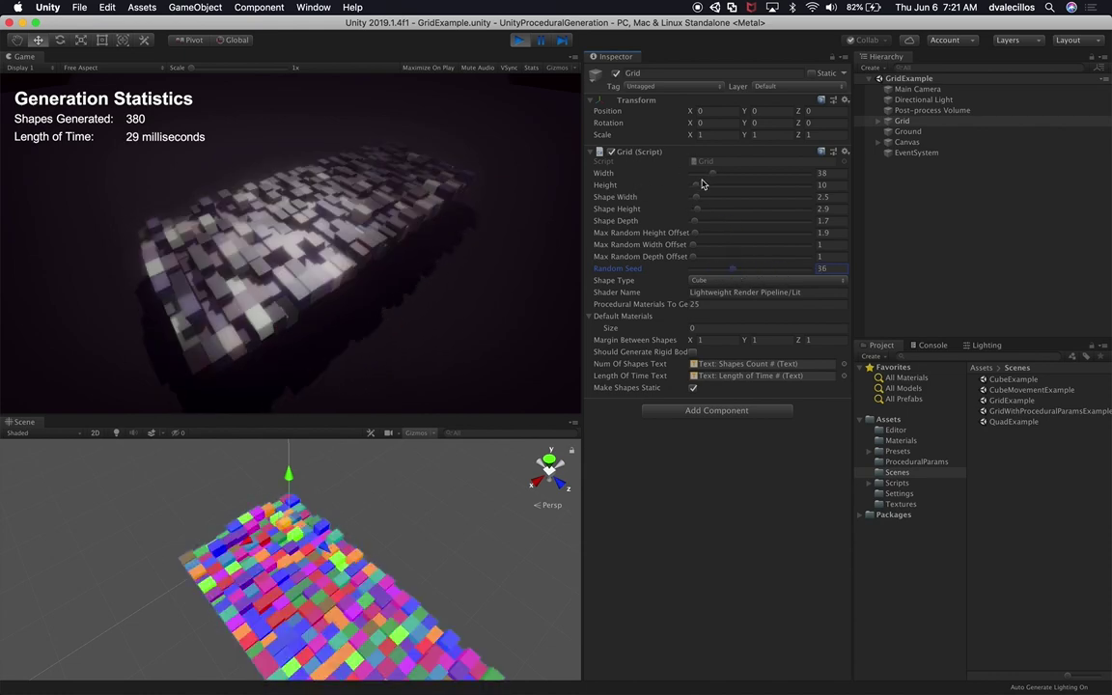
{"action": "left_click_drag", "start_coordinate": [711, 174], "coordinate": [715, 179]}
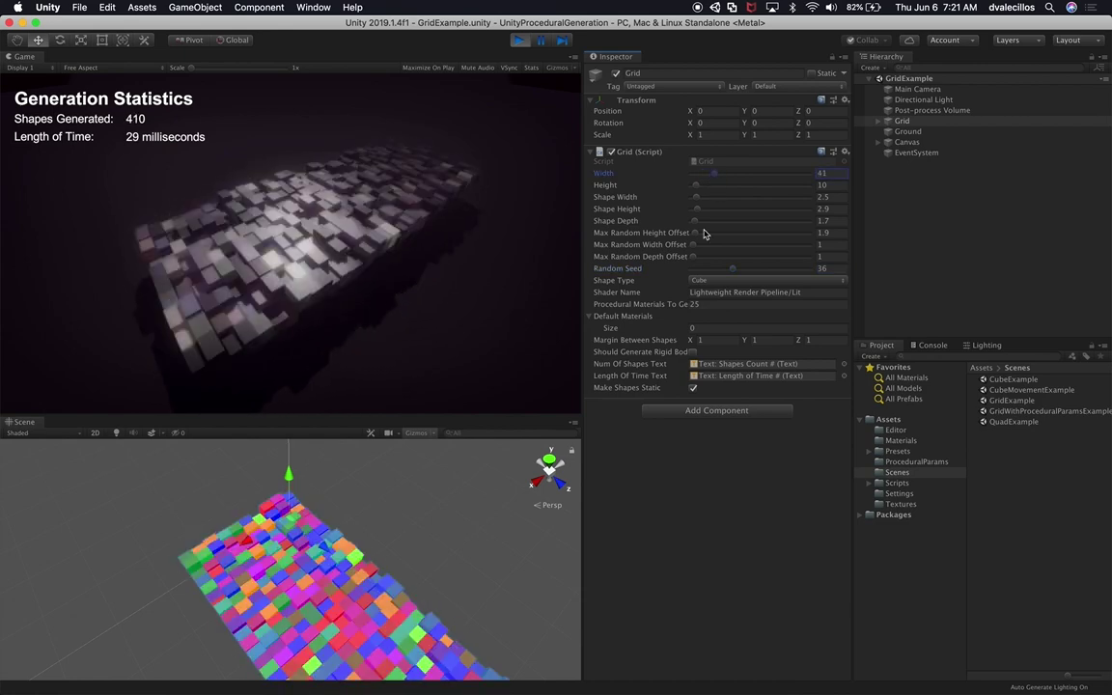
{"action": "left_click_drag", "start_coordinate": [732, 268], "coordinate": [719, 268]}
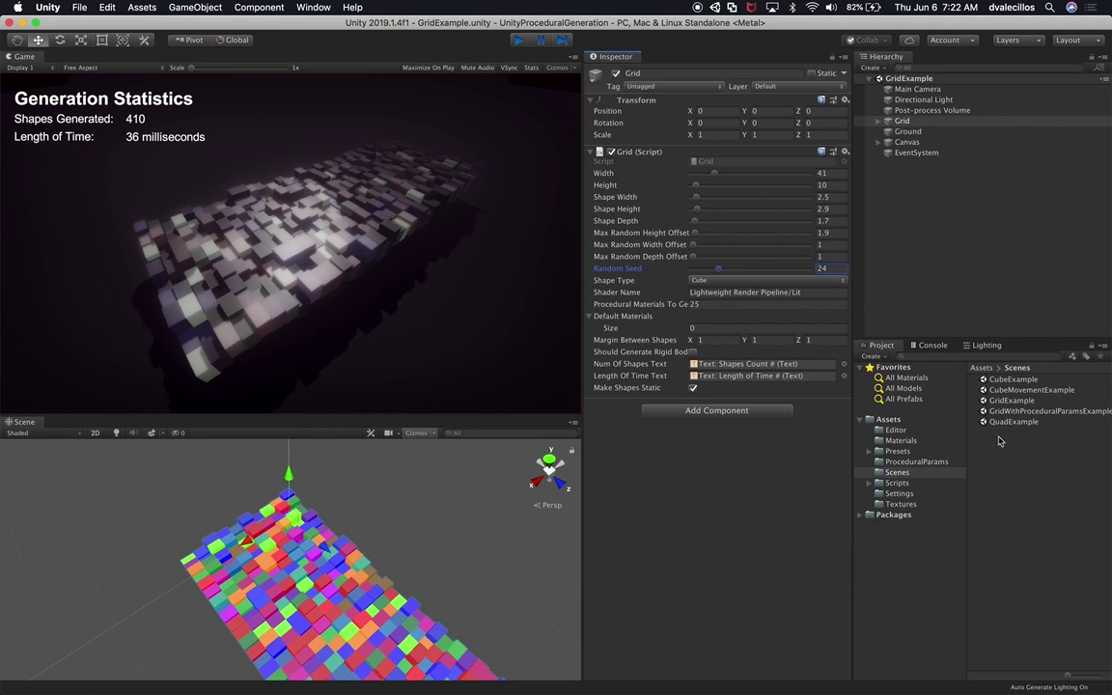
- Exit play mode and open the GridWithProceduralParamsExample scene
{"action": "key", "text": "super+p"}
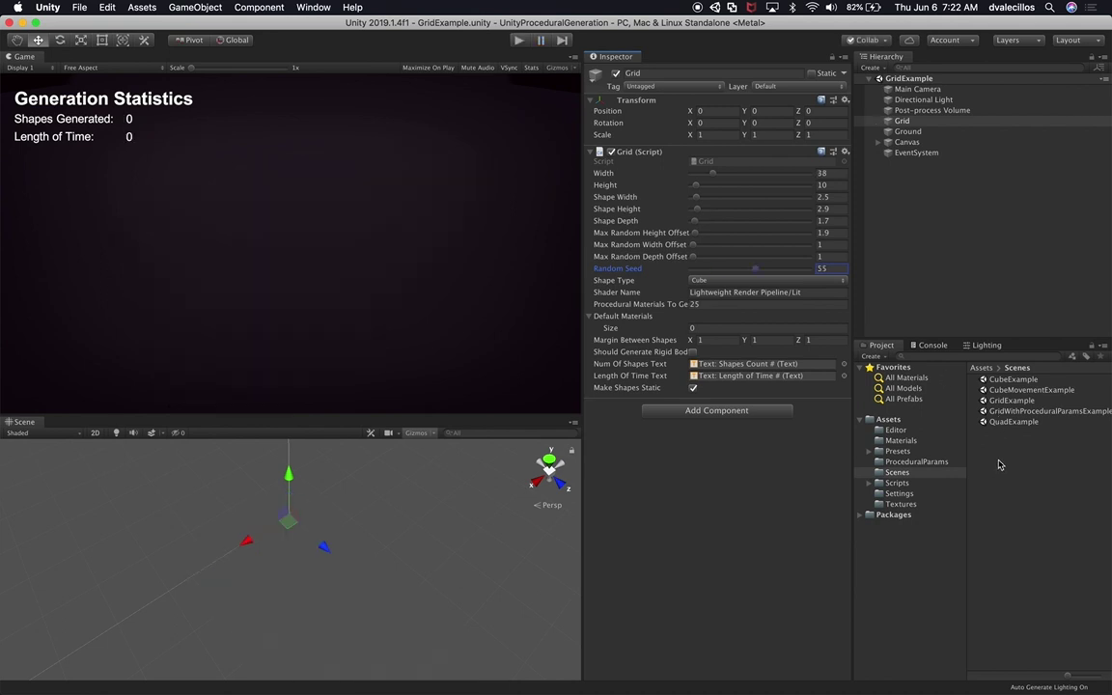
{"action": "double_click", "coordinate": [1013, 412]}
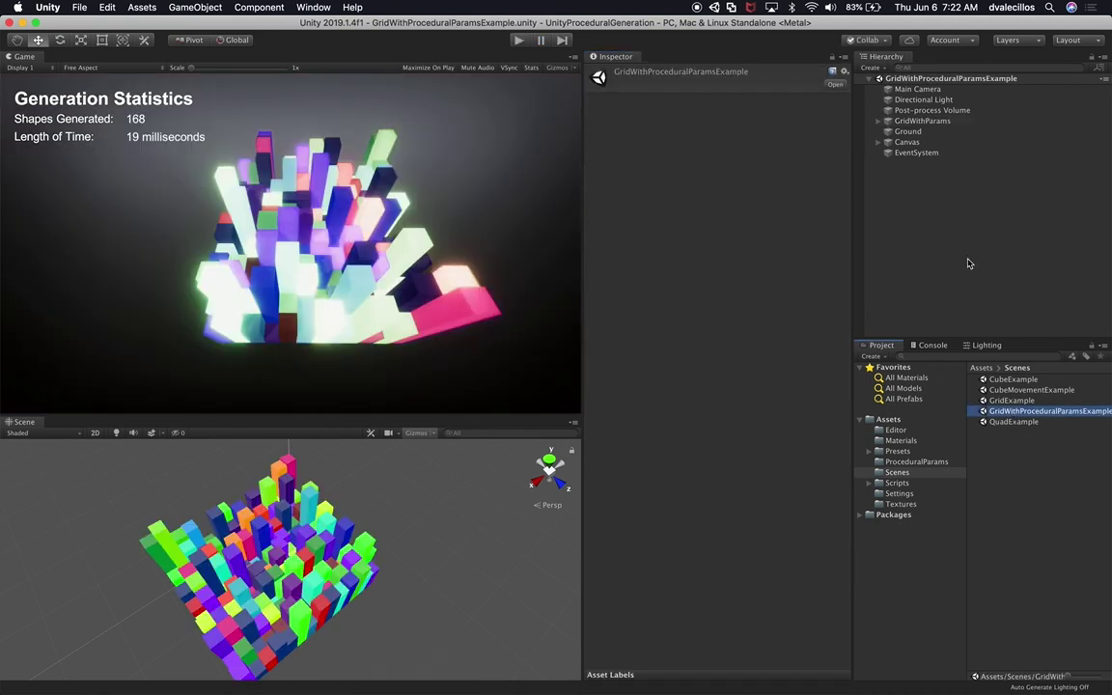
- Set the Random Seed of the GridWithParams object's procedural parameters to 35
{"action": "left_click", "coordinate": [923, 121]}
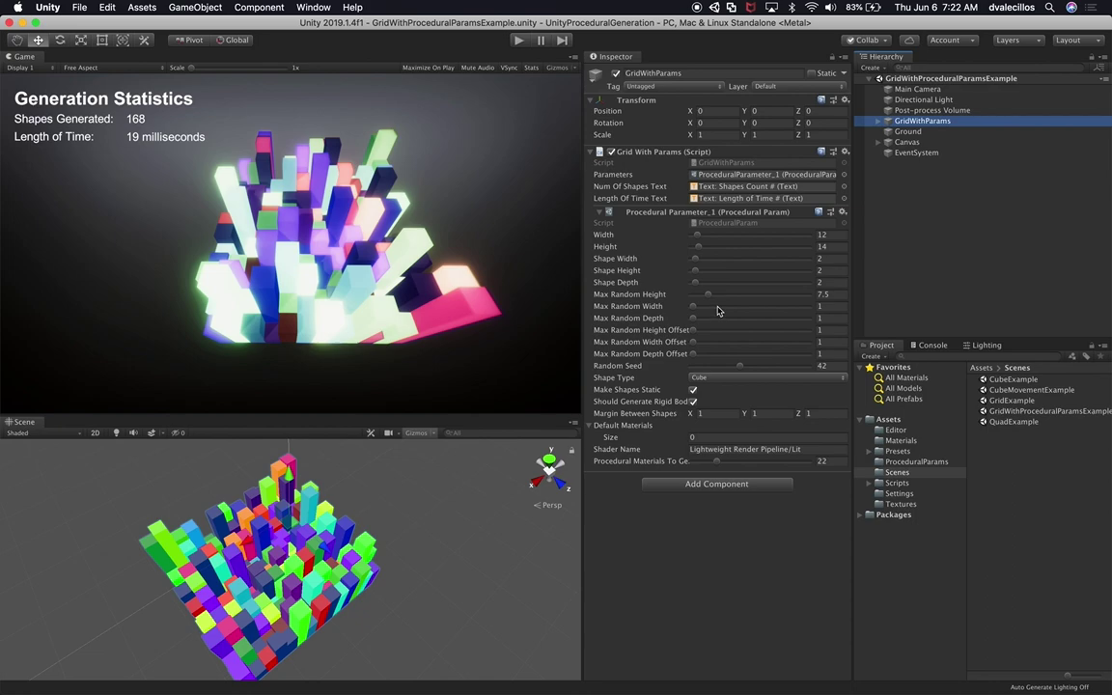
{"action": "left_click", "coordinate": [738, 367]}
{"action": "mouse_move", "coordinate": [738, 372]}
{"action": "left_mouse_down"}
{"action": "mouse_move", "coordinate": [763, 372]}
{"action": "mouse_move", "coordinate": [730, 373]}
{"action": "left_mouse_up"}
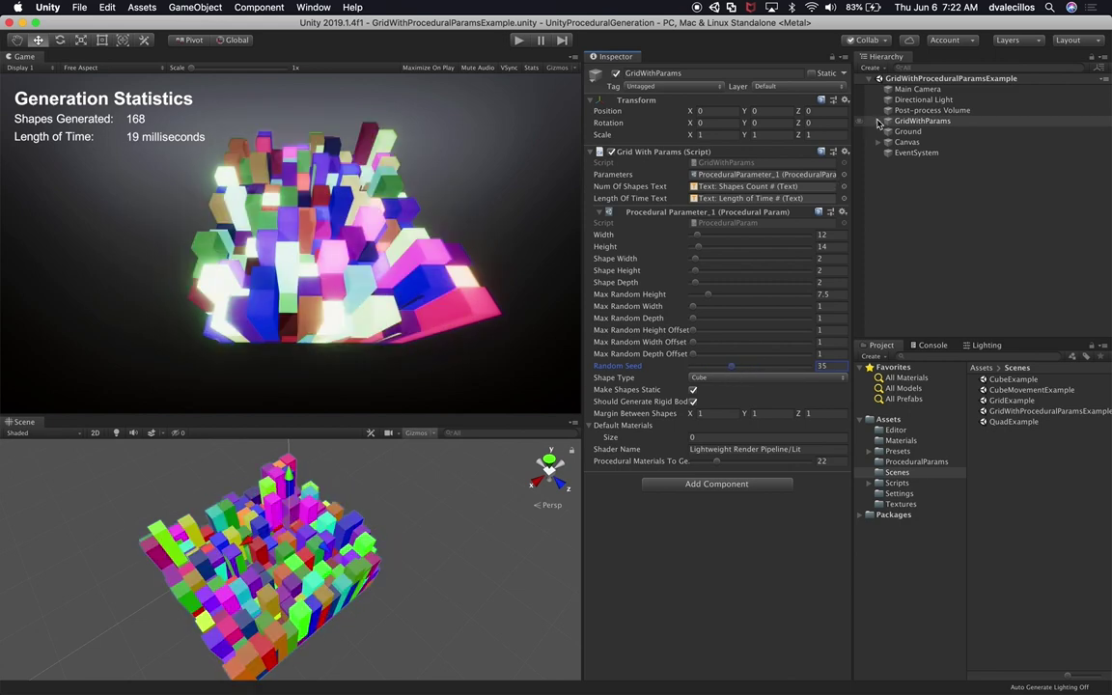
- Delete all generated cells under GridWithParams, from cell_0_0 through cell_13_11
{"action": "left_click", "coordinate": [877, 121]}
{"action": "left_click", "coordinate": [916, 142]}
{"action": "scroll", "coordinate": [931, 232], "scroll_direction": "down", "scroll_amount": 15}
{"action": "scroll", "coordinate": [934, 242], "scroll_direction": "down", "scroll_amount": 16}
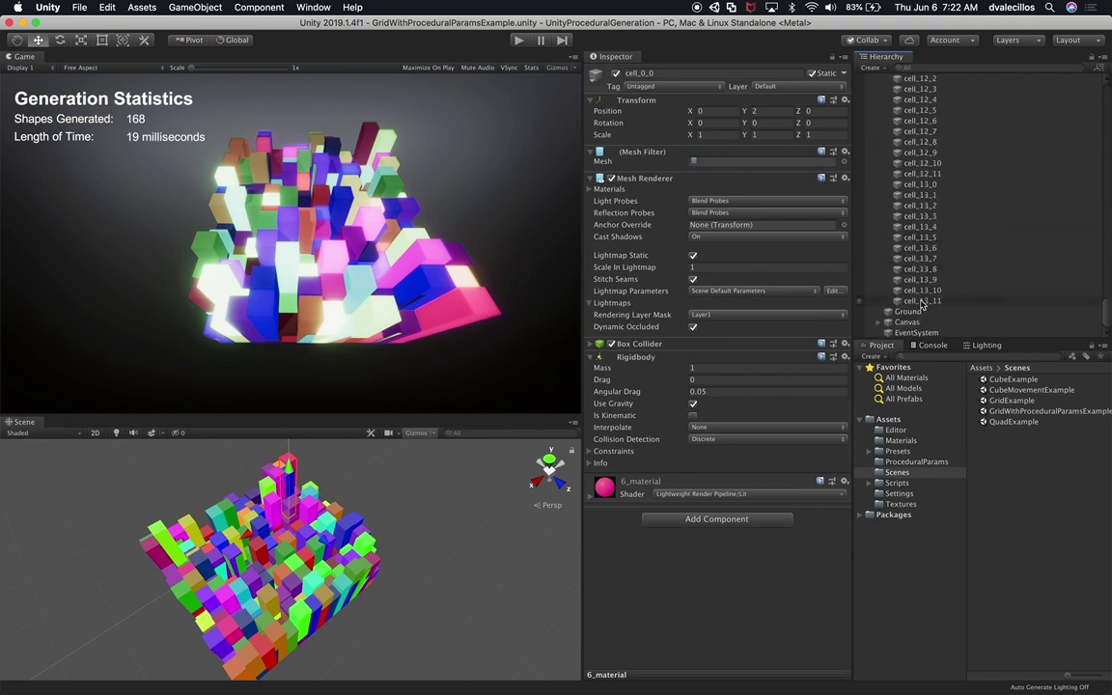
{"action": "left_click", "coordinate": [922, 302], "text": "shift"}
{"action": "key", "text": "super+BackSpace"}
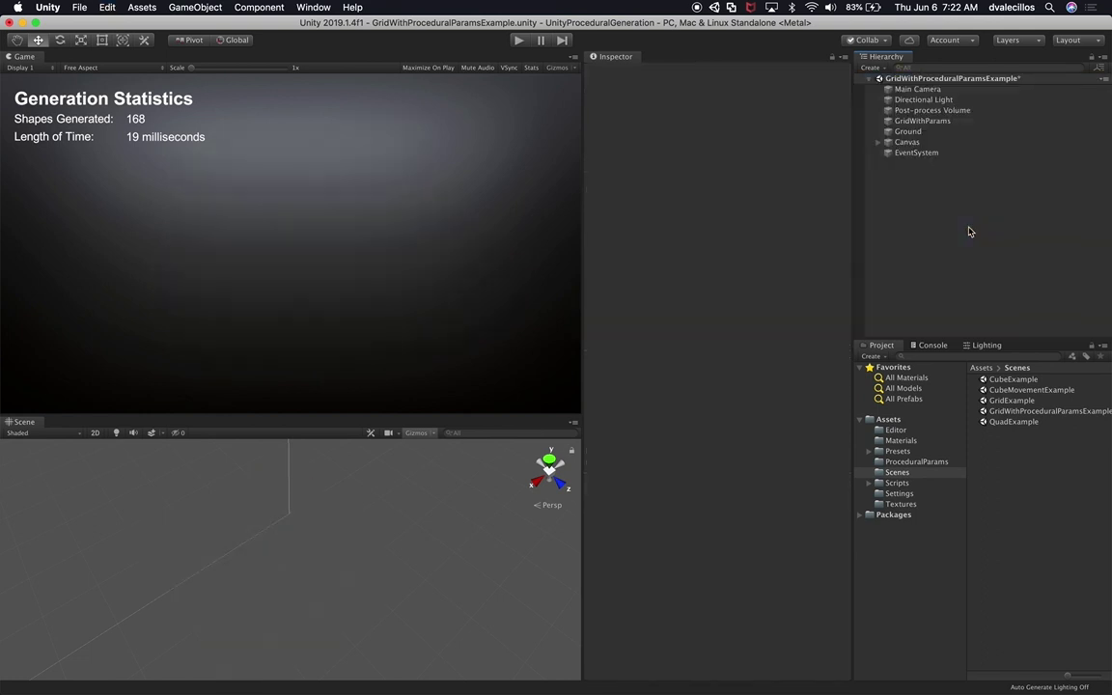
- Regenerate the deleted cells of GridWithParams by changing its Random Seed to 36
{"action": "left_click", "coordinate": [922, 121]}
{"action": "left_click", "coordinate": [830, 365]}
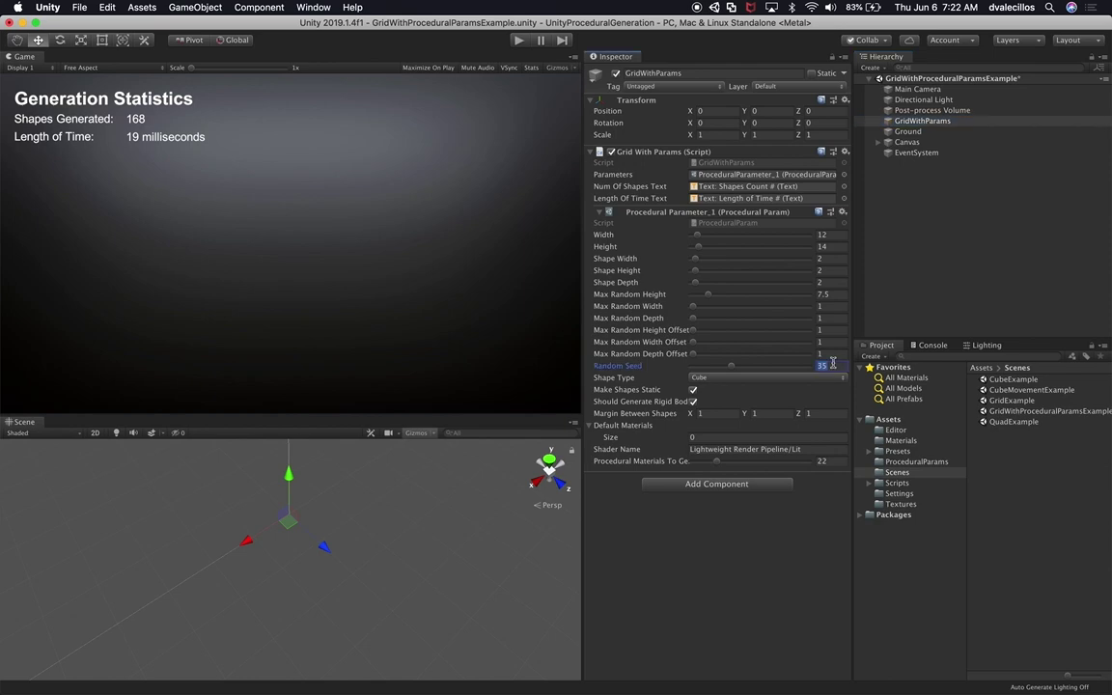
{"action": "key", "text": "Return"}
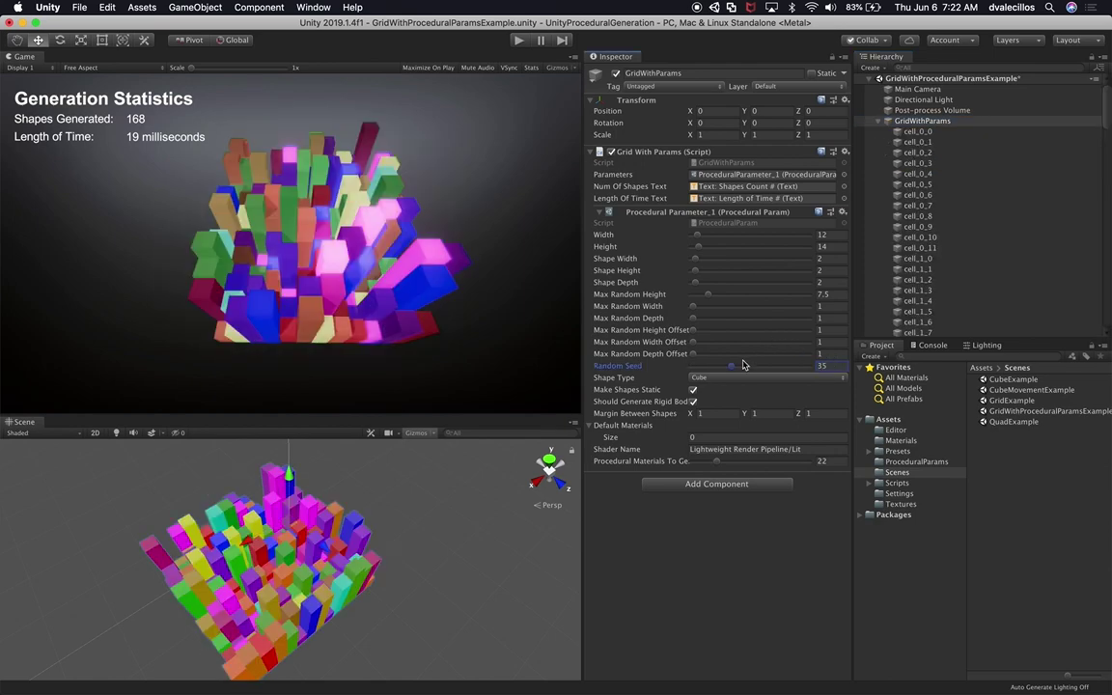
{"action": "mouse_move", "coordinate": [736, 372]}
{"action": "left_mouse_down"}
{"action": "mouse_move", "coordinate": [700, 364]}
{"action": "mouse_move", "coordinate": [731, 372]}
{"action": "left_mouse_up"}
{"action": "left_click_drag", "start_coordinate": [731, 368], "coordinate": [736, 372]}
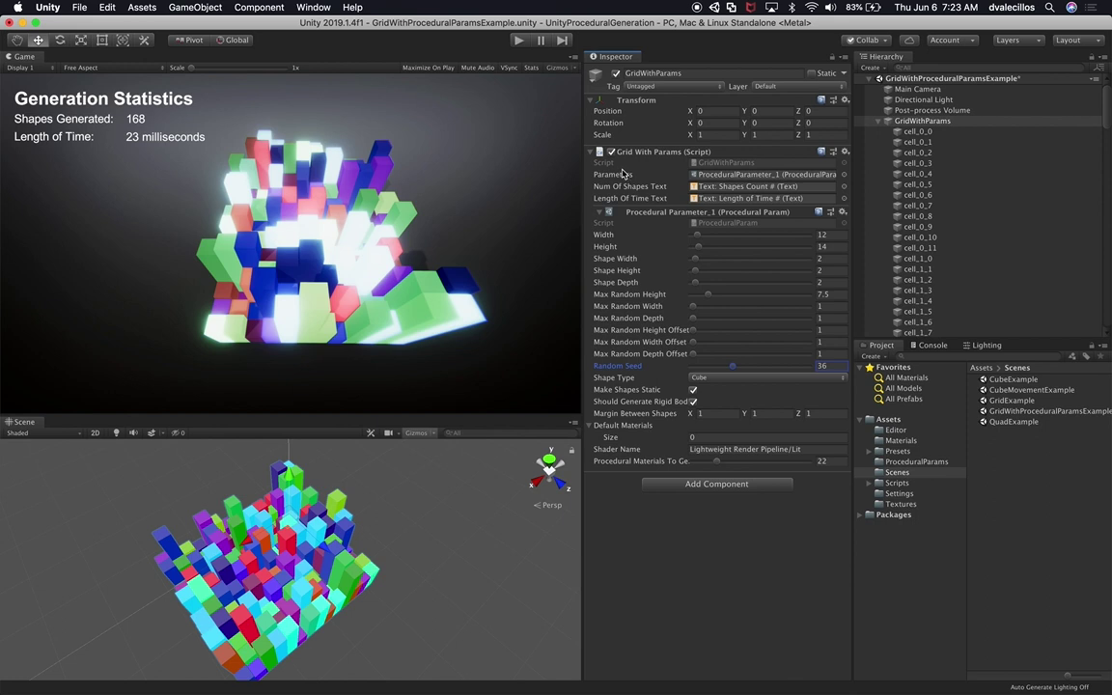
- Assign the ProceduralParameter_2 asset as the Parameters of the Grid With Params script
{"action": "left_click", "coordinate": [715, 179]}
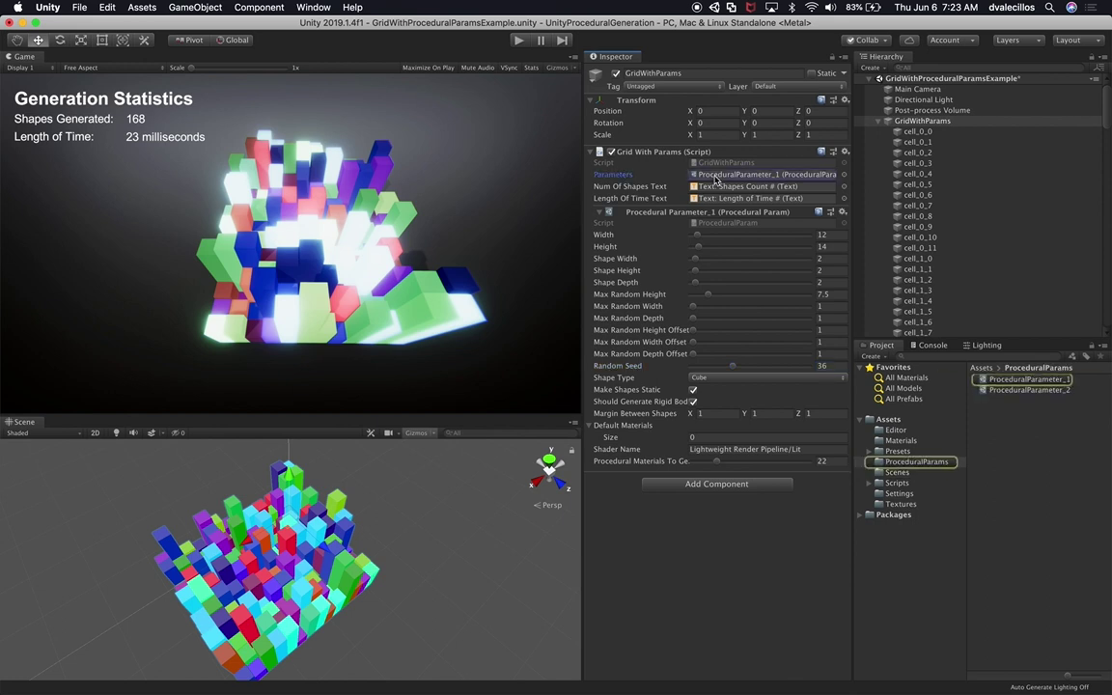
{"action": "key", "text": "Return"}
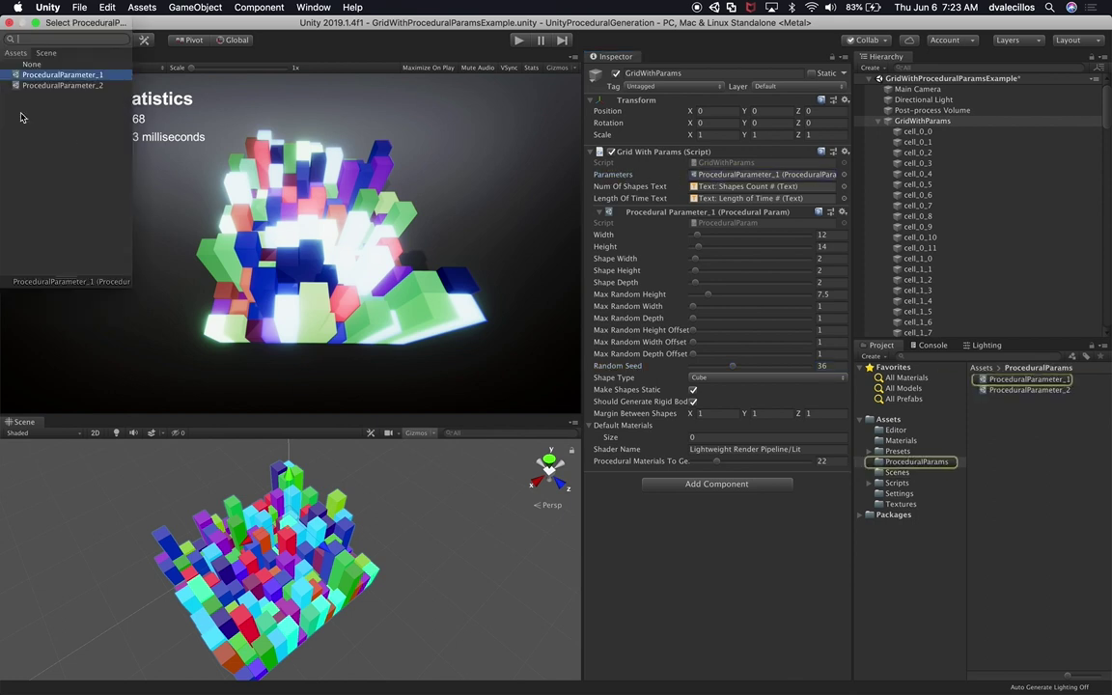
{"action": "left_click", "coordinate": [58, 85]}
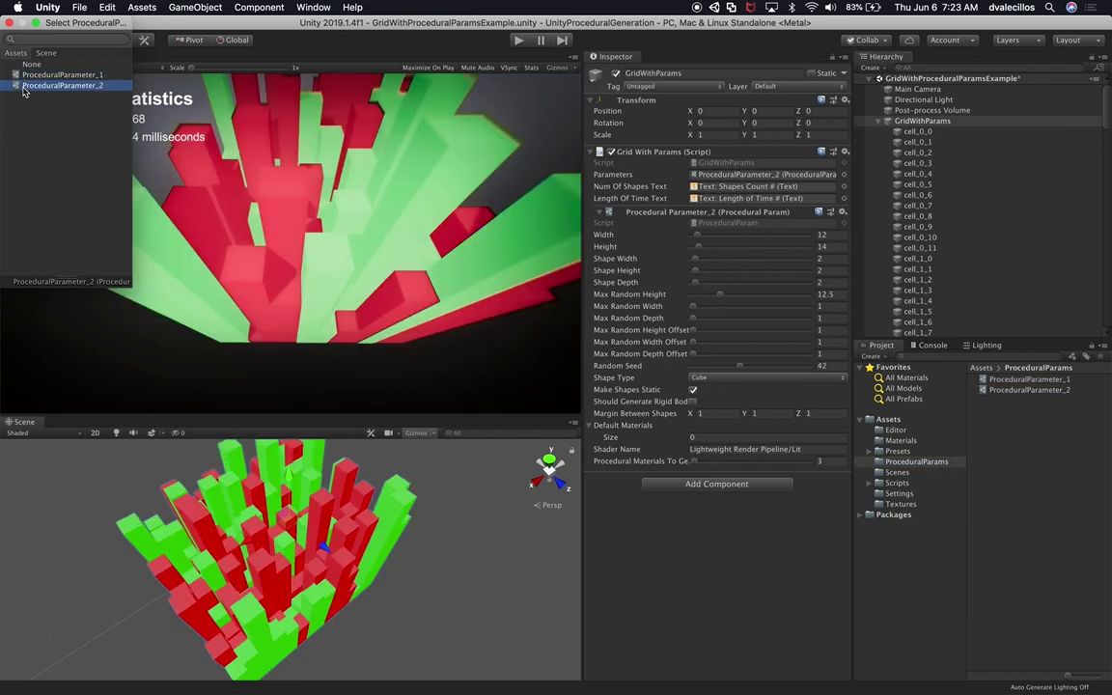
{"action": "double_click", "coordinate": [24, 90]}
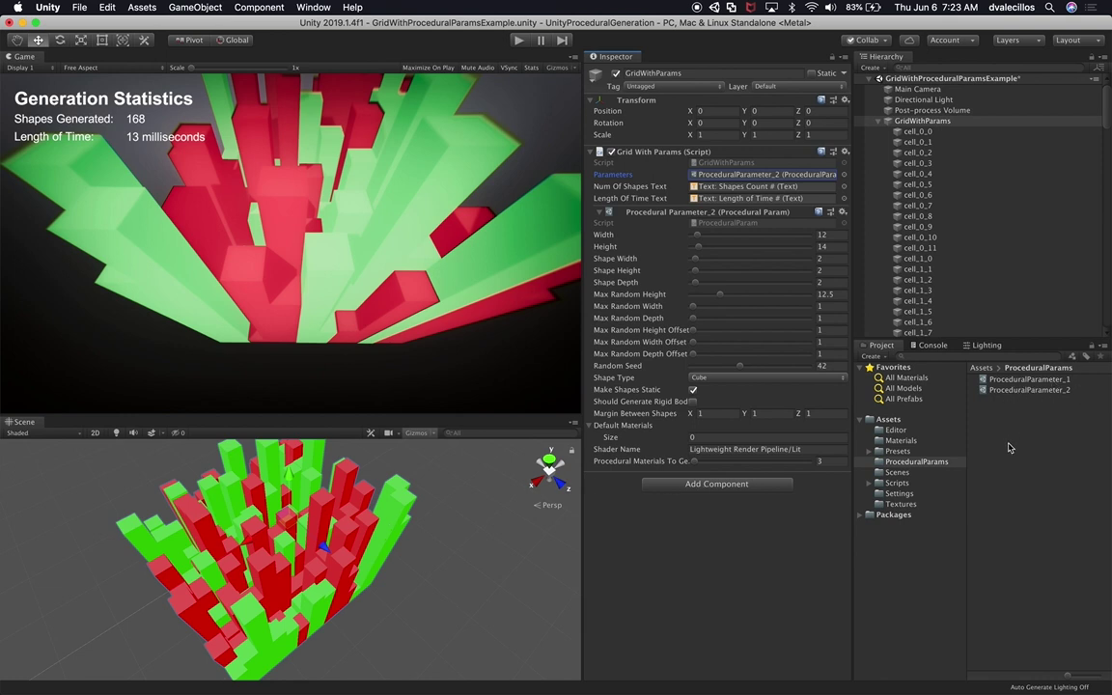
- Duplicate the ProceduralParameter_2 asset and assign the copy as the Parameters of GridWithParams
{"action": "left_click", "coordinate": [1029, 390]}
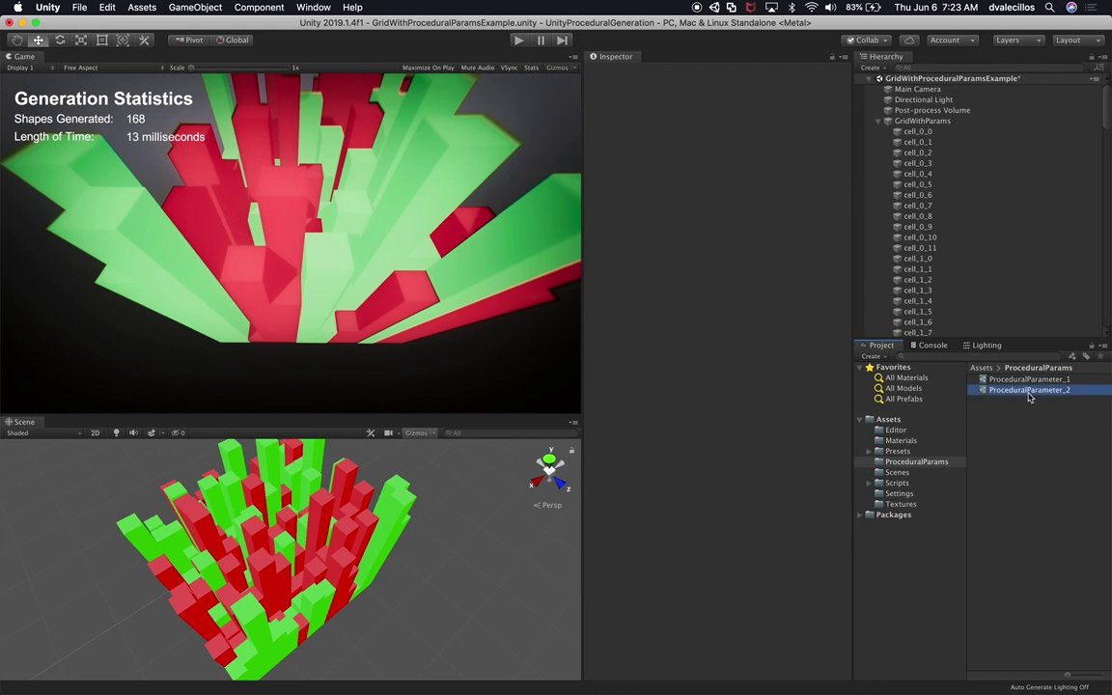
{"action": "key", "text": "super+d"}
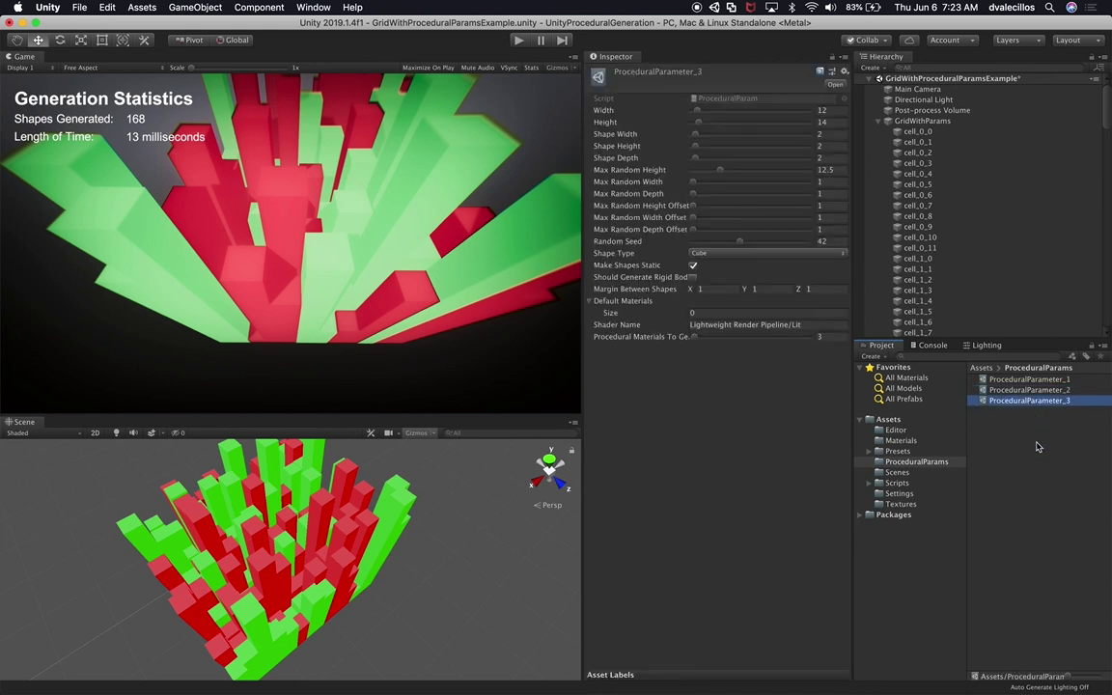
{"action": "left_click", "coordinate": [917, 121]}
{"action": "left_click", "coordinate": [843, 174]}
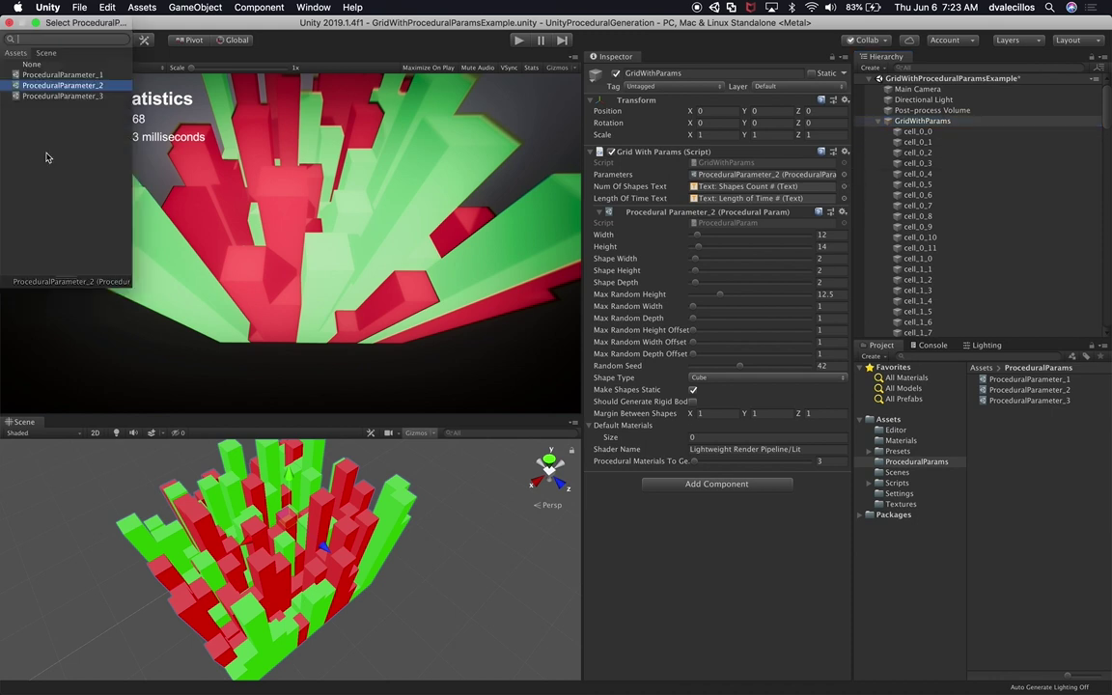
{"action": "double_click", "coordinate": [47, 97]}
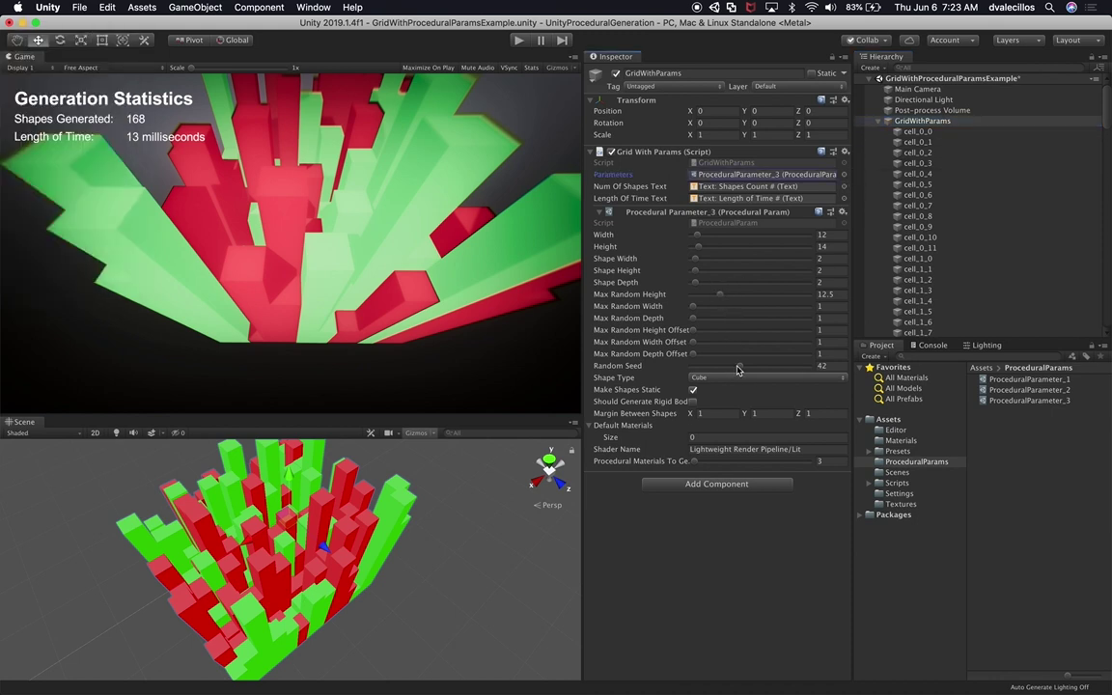
- In ProceduralParameter_3, set Random Seed to 51, Shape Height to 2 and Max Random Height to 2.2
{"action": "left_click_drag", "start_coordinate": [718, 295], "coordinate": [687, 305]}
{"action": "left_click_drag", "start_coordinate": [739, 366], "coordinate": [750, 370]}
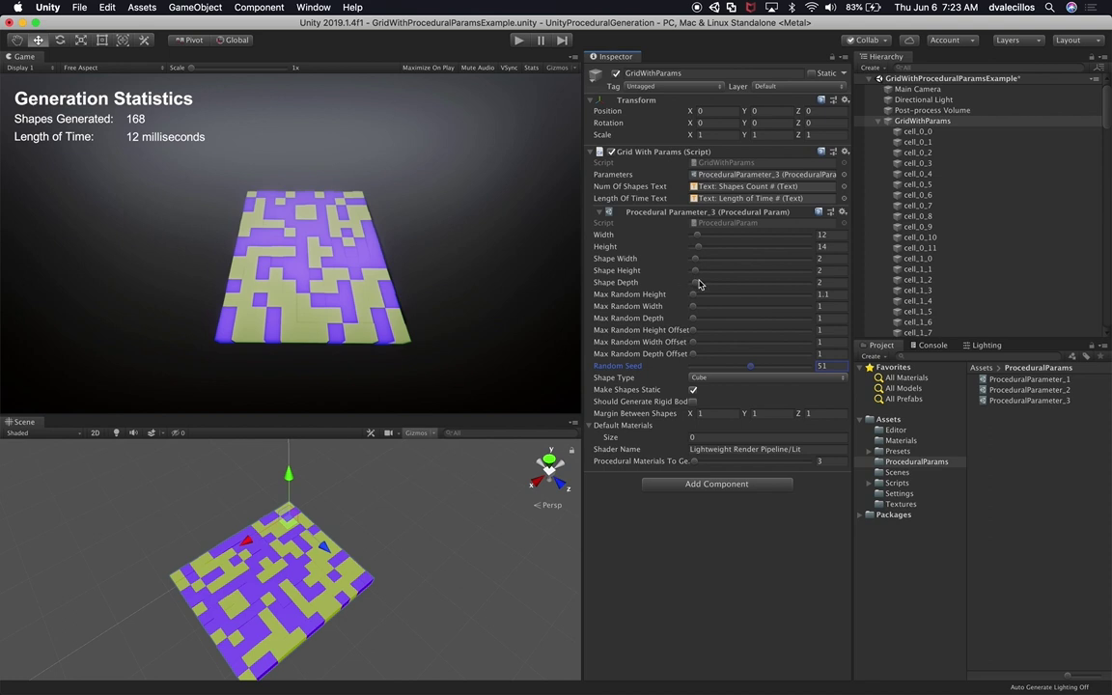
{"action": "left_click_drag", "start_coordinate": [695, 273], "coordinate": [700, 277]}
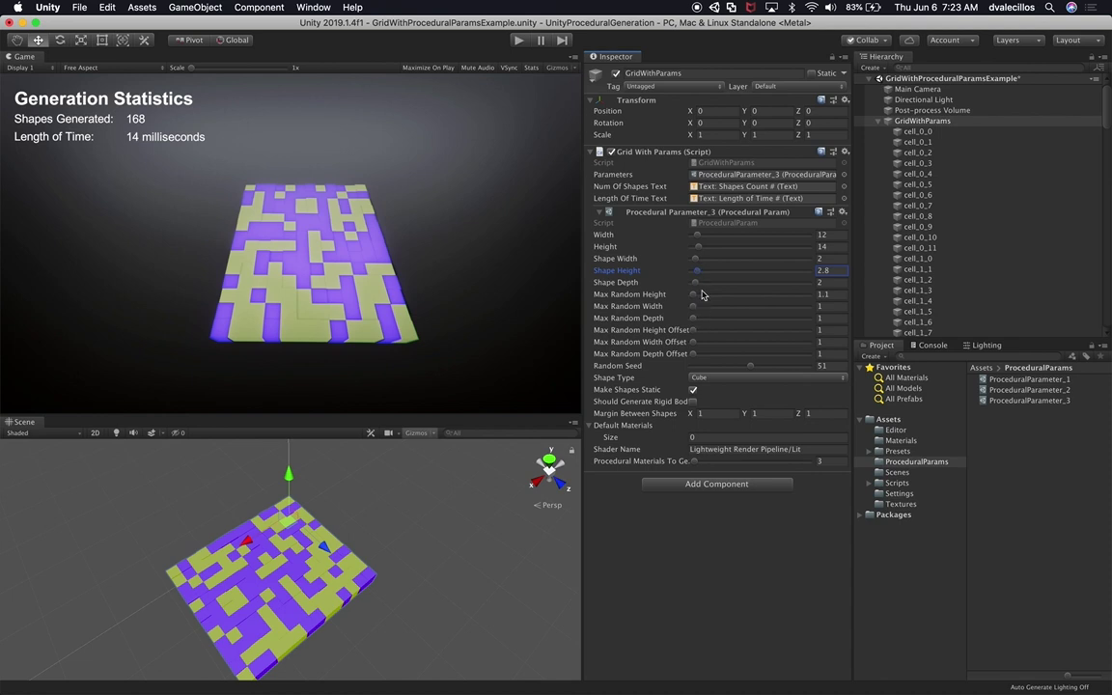
{"action": "left_click", "coordinate": [830, 271]}
{"action": "type", "text": "2"}
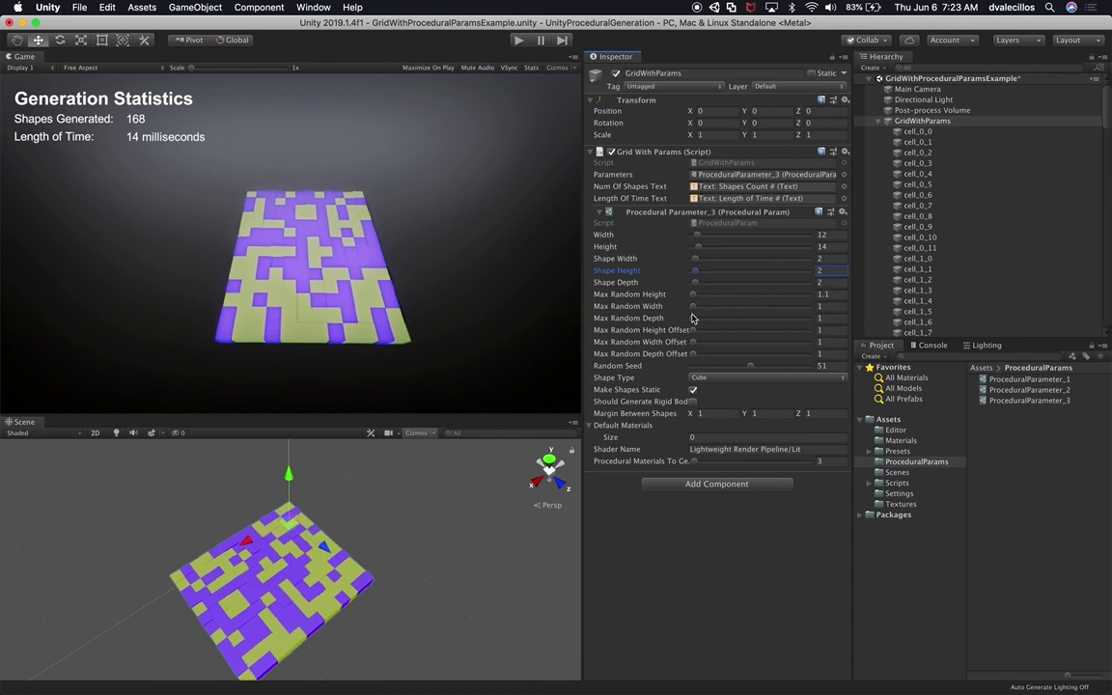
{"action": "left_click_drag", "start_coordinate": [695, 297], "coordinate": [701, 297]}
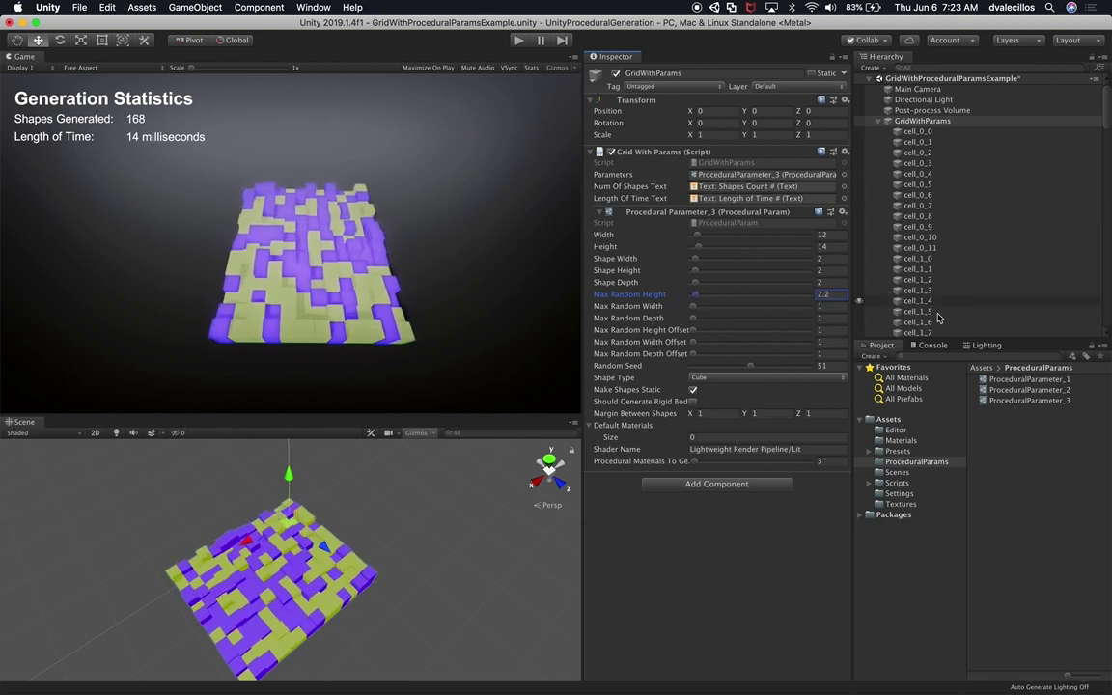
- Switch the Parameters of GridWithParams to ProceduralParameter_2 and then to ProceduralParameter_1
{"action": "left_click", "coordinate": [843, 174]}
{"action": "double_click", "coordinate": [101, 85]}
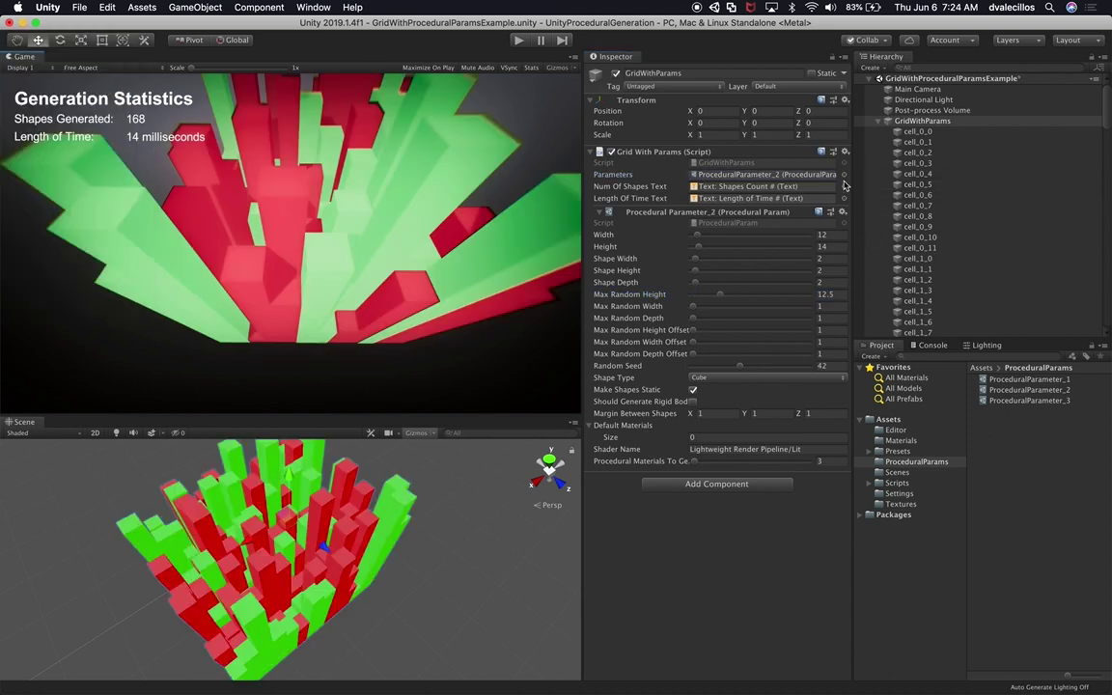
{"action": "left_click", "coordinate": [843, 175]}
{"action": "double_click", "coordinate": [60, 75]}
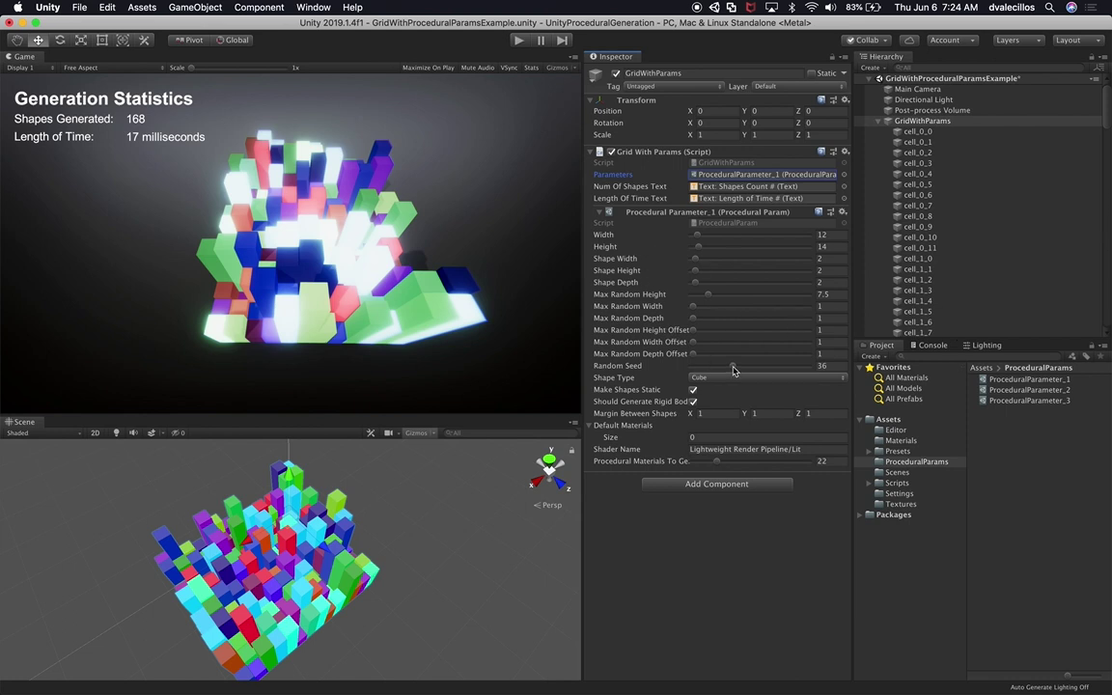
- Set the Random Seed of ProceduralParameter_1 to 29 and its Max Random Height to 2
{"action": "mouse_move", "coordinate": [732, 369]}
{"action": "left_mouse_down"}
{"action": "mouse_move", "coordinate": [764, 372]}
{"action": "mouse_move", "coordinate": [730, 368]}
{"action": "left_mouse_up"}
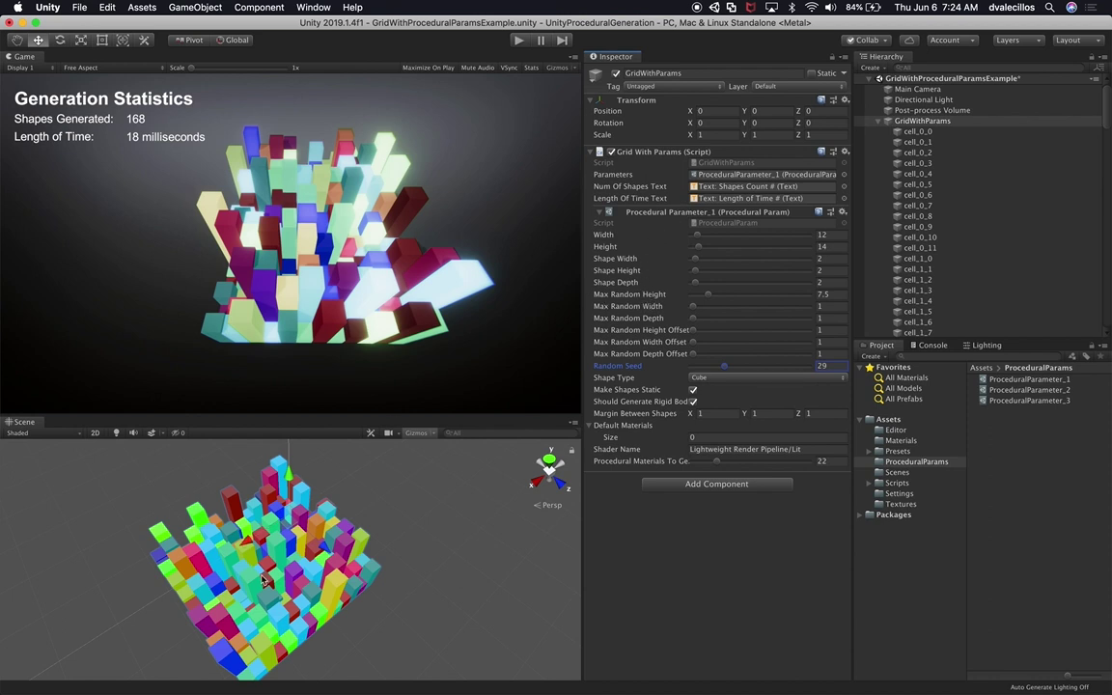
{"action": "left_click_drag", "start_coordinate": [262, 579], "coordinate": [194, 494], "text": "alt"}
{"action": "scroll", "coordinate": [250, 497], "scroll_direction": "up", "scroll_amount": 5}
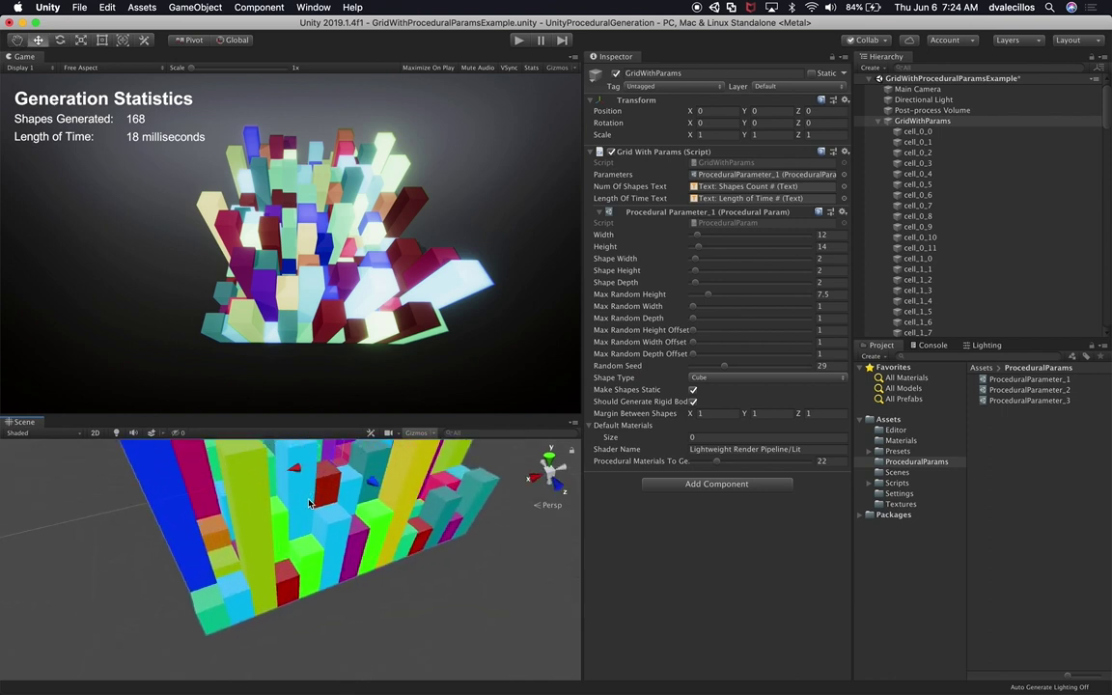
{"action": "scroll", "coordinate": [309, 502], "scroll_direction": "down", "scroll_amount": 3}
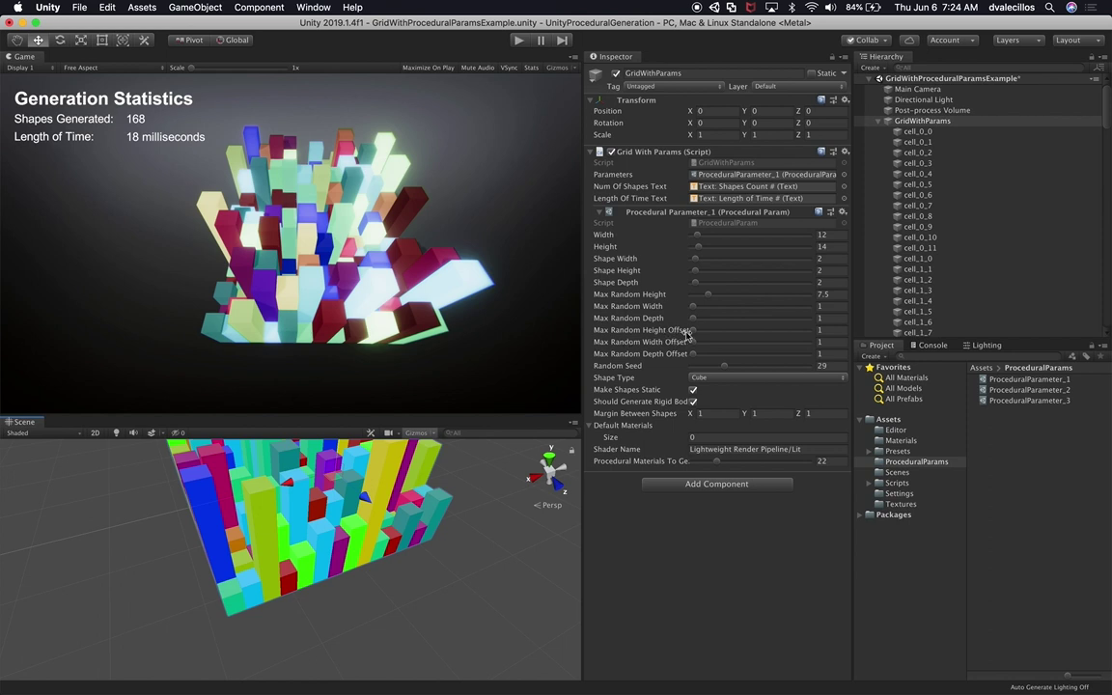
{"action": "left_click", "coordinate": [832, 293]}
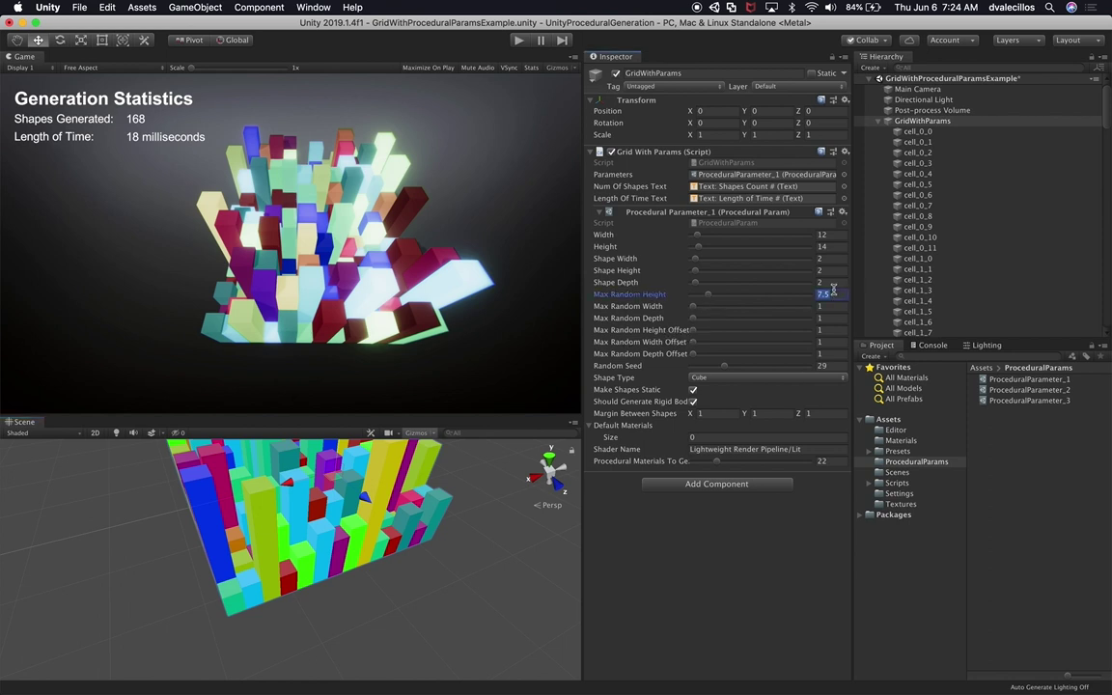
{"action": "type", "text": "2"}
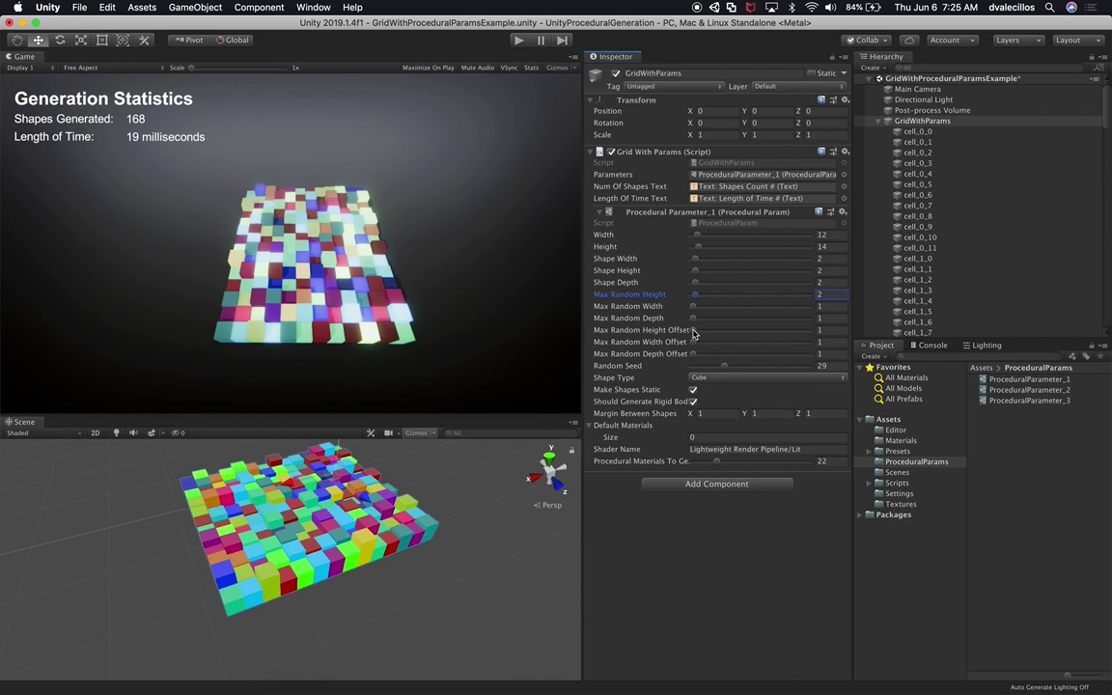
- Try a Max Random Height Offset of 15.7 on ProceduralParameter_1, and reset it to 1
{"action": "left_click_drag", "start_coordinate": [692, 333], "coordinate": [732, 338]}
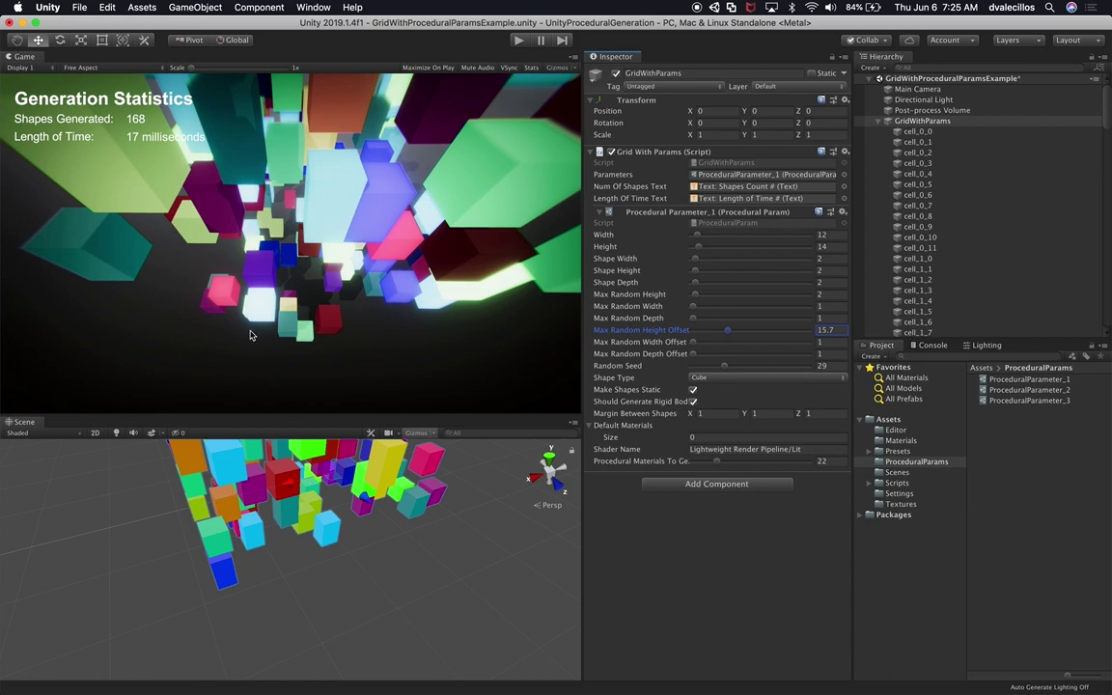
{"action": "left_click", "coordinate": [829, 330]}
{"action": "type", "text": "1"}
{"action": "key", "text": "Return"}
- Try a Max Random Height of 14.5 on ProceduralParameter_1, reduce it to 2, and settle on 7.6
{"action": "left_click", "coordinate": [702, 299]}
{"action": "left_click_drag", "start_coordinate": [702, 300], "coordinate": [725, 298]}
{"action": "left_click_drag", "start_coordinate": [329, 593], "coordinate": [367, 467], "text": "alt"}
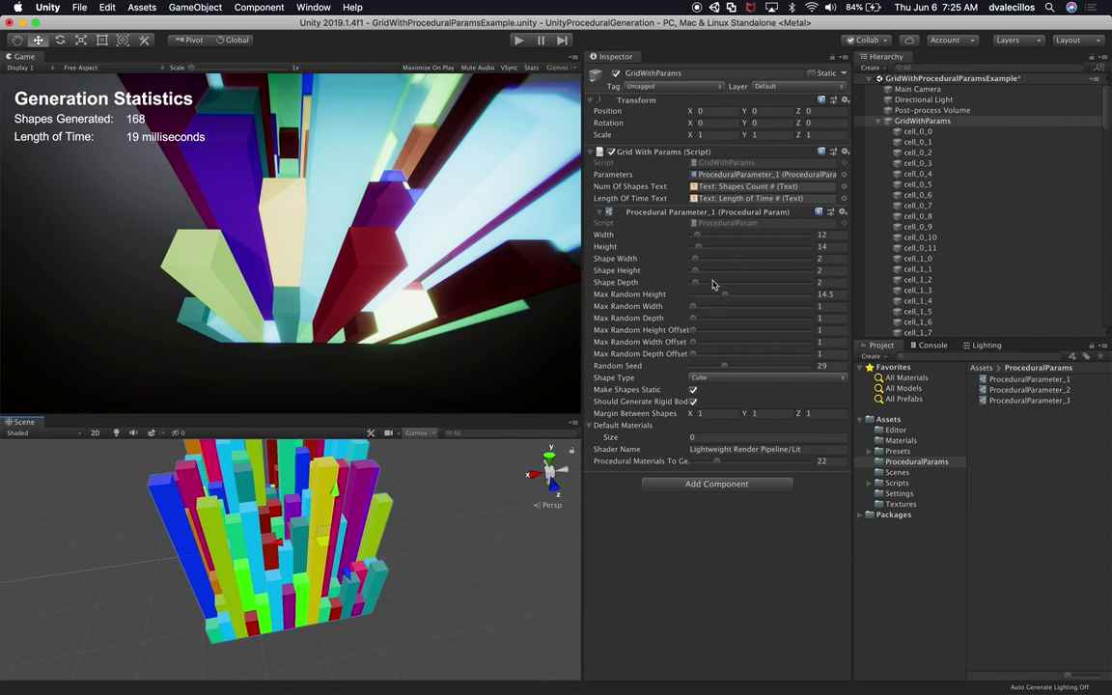
{"action": "left_click", "coordinate": [834, 293]}
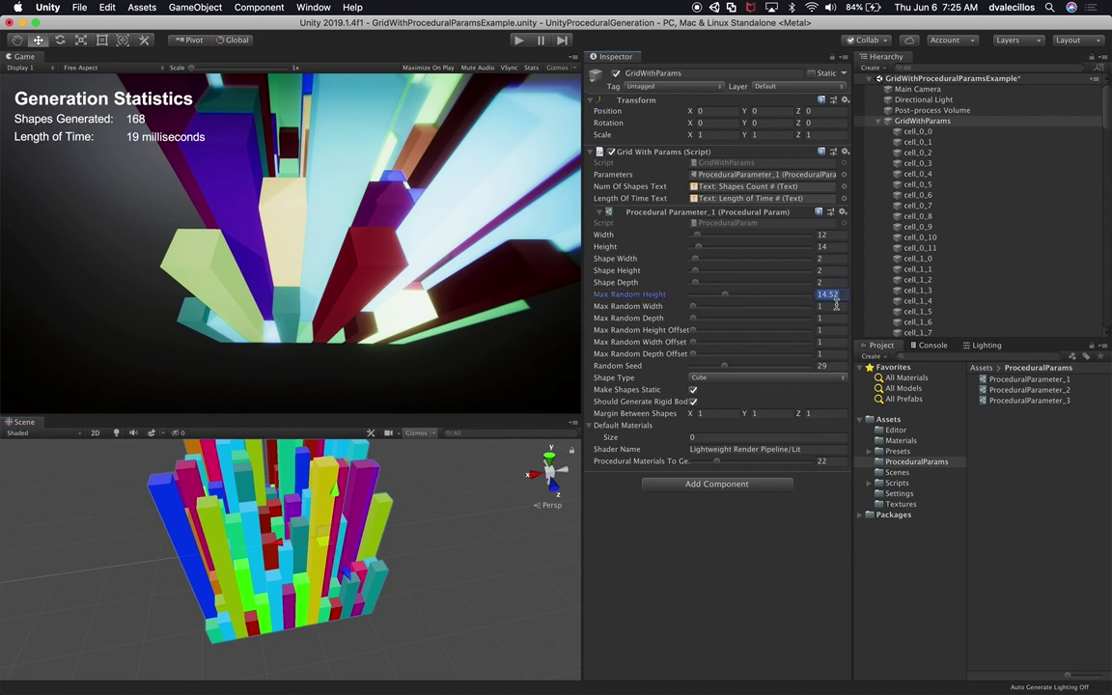
{"action": "type", "text": "2"}
{"action": "left_click_drag", "start_coordinate": [697, 296], "coordinate": [708, 300]}
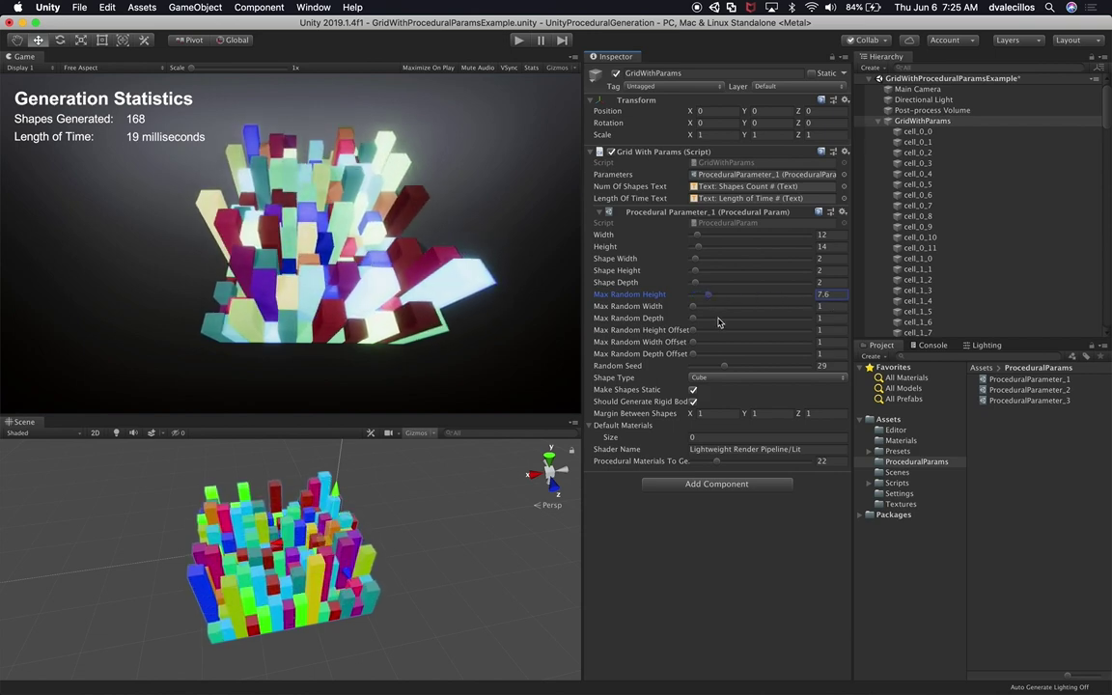
- Set the Random Seed of ProceduralParameter_1 to 34, try Max Random Height values of 0.1 and 2, and settle on 1
{"action": "left_click_drag", "start_coordinate": [724, 369], "coordinate": [730, 368]}
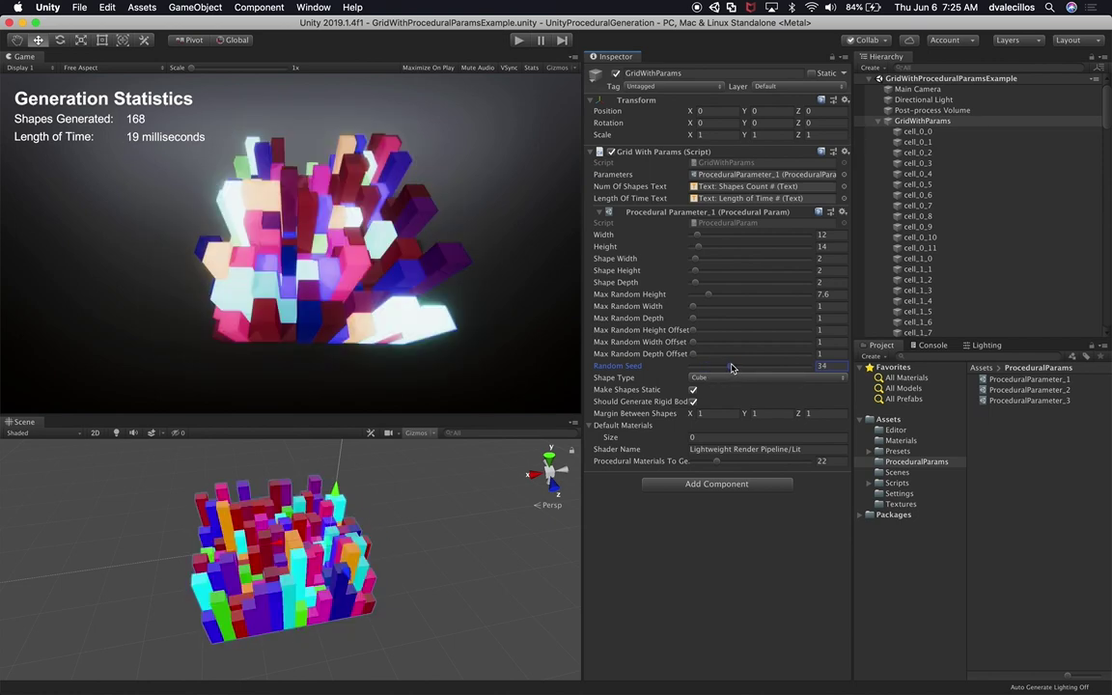
{"action": "left_click_drag", "start_coordinate": [709, 294], "coordinate": [686, 302]}
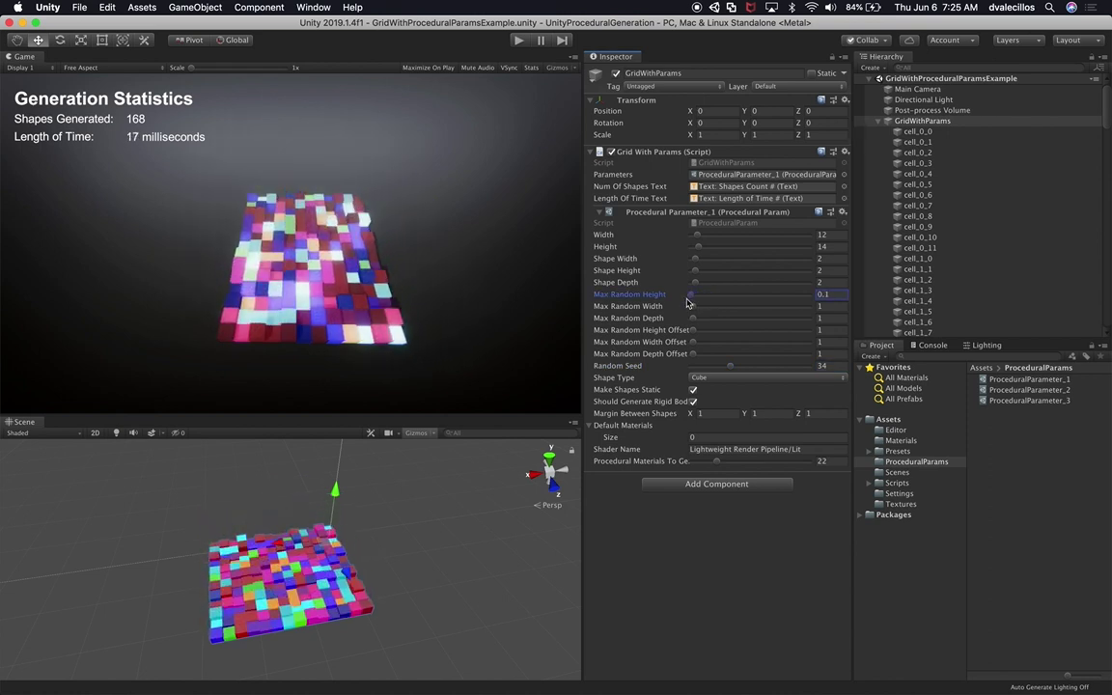
{"action": "left_click", "coordinate": [821, 294]}
{"action": "type", "text": "2"}
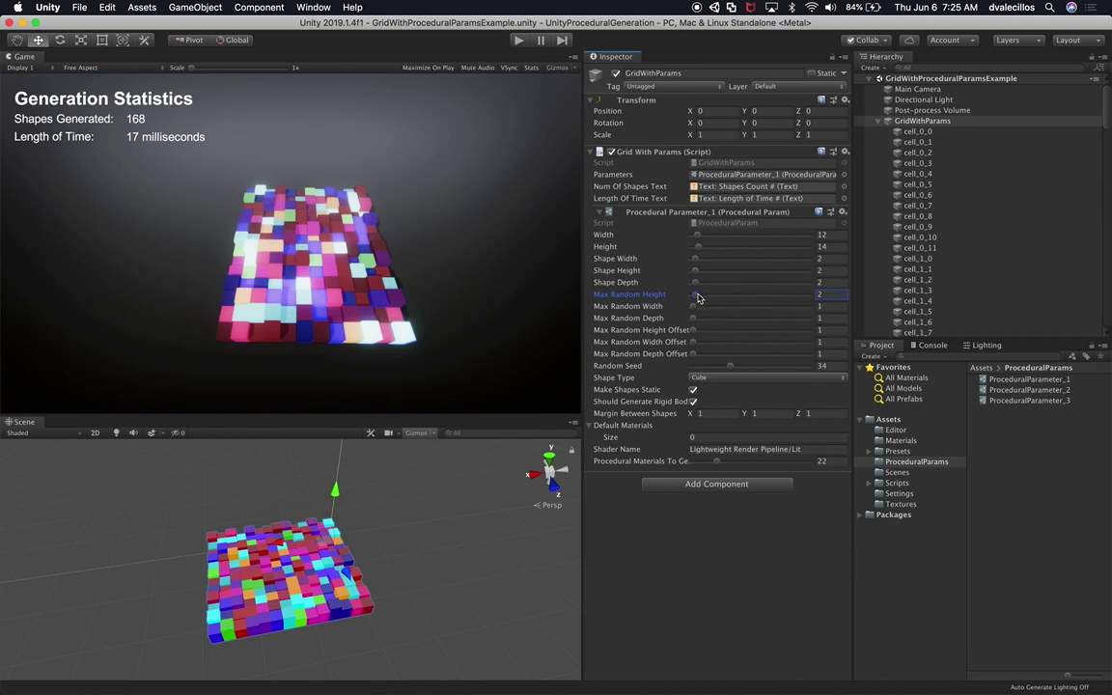
{"action": "left_click_drag", "start_coordinate": [698, 299], "coordinate": [694, 299]}
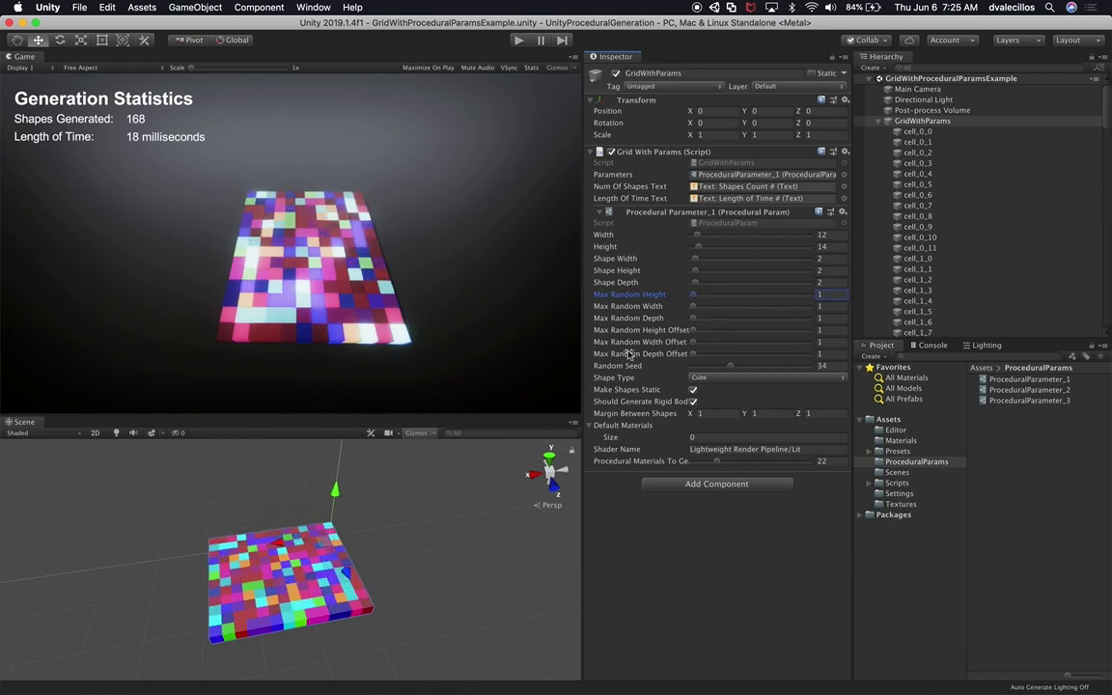
- Change the Random Seed to 25 and then 44, and try 2, 3 and then 8 procedural materials to generate
{"action": "mouse_move", "coordinate": [730, 366]}
{"action": "left_mouse_down"}
{"action": "mouse_move", "coordinate": [753, 372]}
{"action": "mouse_move", "coordinate": [719, 369]}
{"action": "left_mouse_up"}
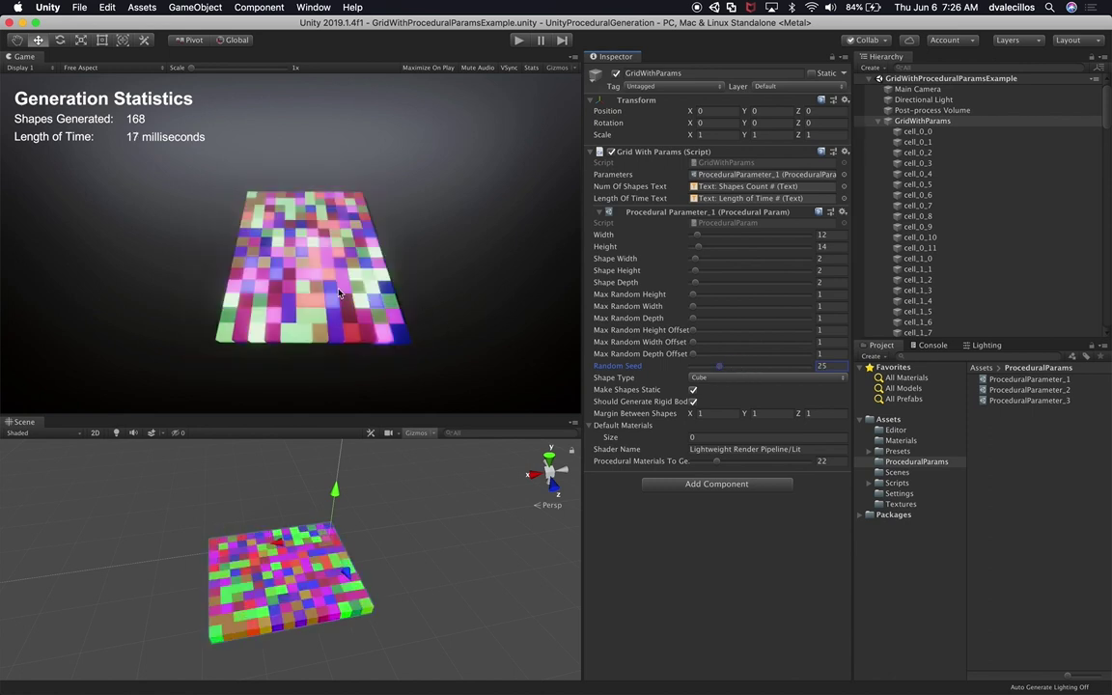
{"action": "type", "text": "44"}
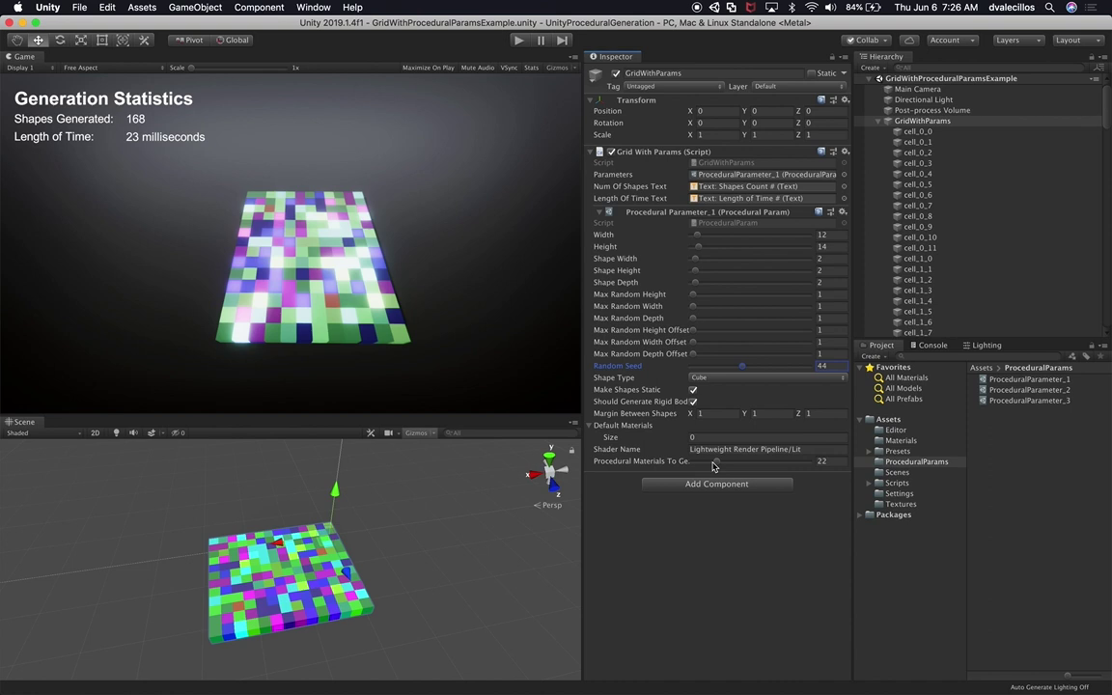
{"action": "left_click_drag", "start_coordinate": [714, 467], "coordinate": [695, 469]}
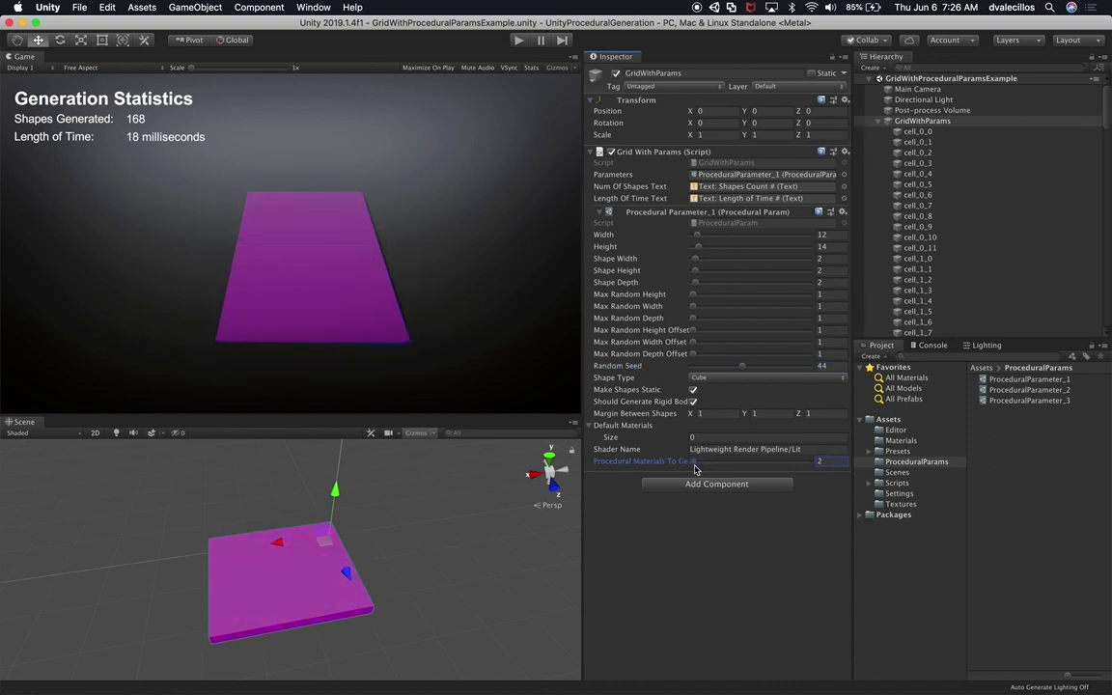
{"action": "left_click", "coordinate": [822, 461]}
{"action": "type", "text": "2"}
{"action": "left_click_drag", "start_coordinate": [628, 463], "coordinate": [695, 466]}
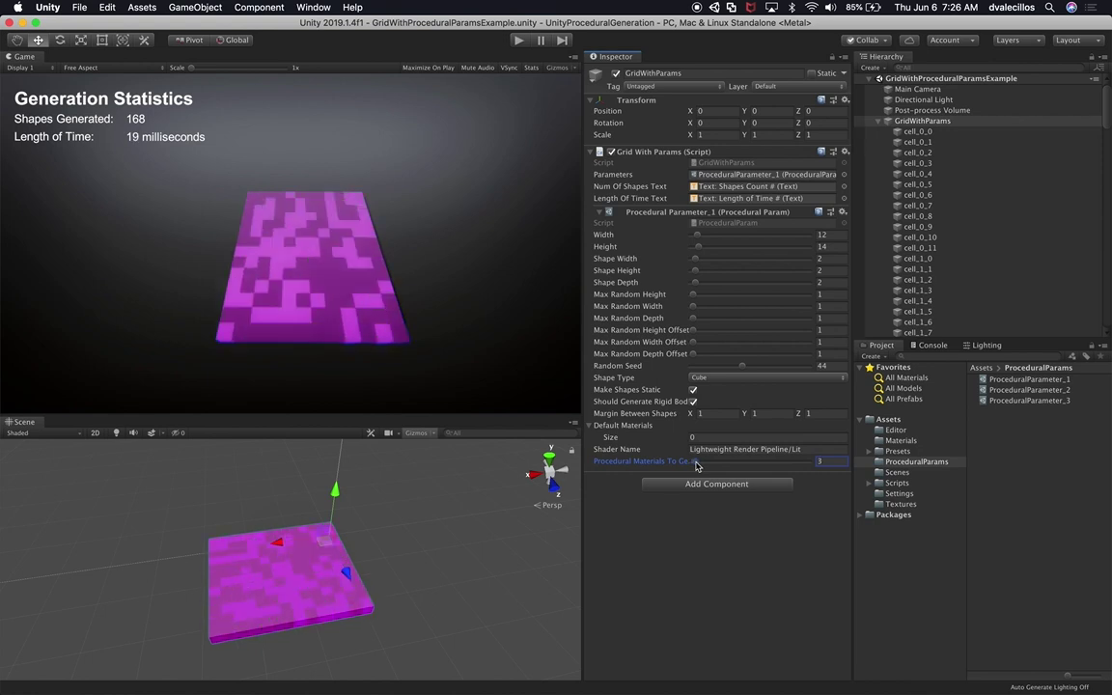
{"action": "mouse_move", "coordinate": [695, 466]}
{"action": "left_mouse_down"}
{"action": "mouse_move", "coordinate": [744, 467]}
{"action": "mouse_move", "coordinate": [702, 469]}
{"action": "left_mouse_up"}
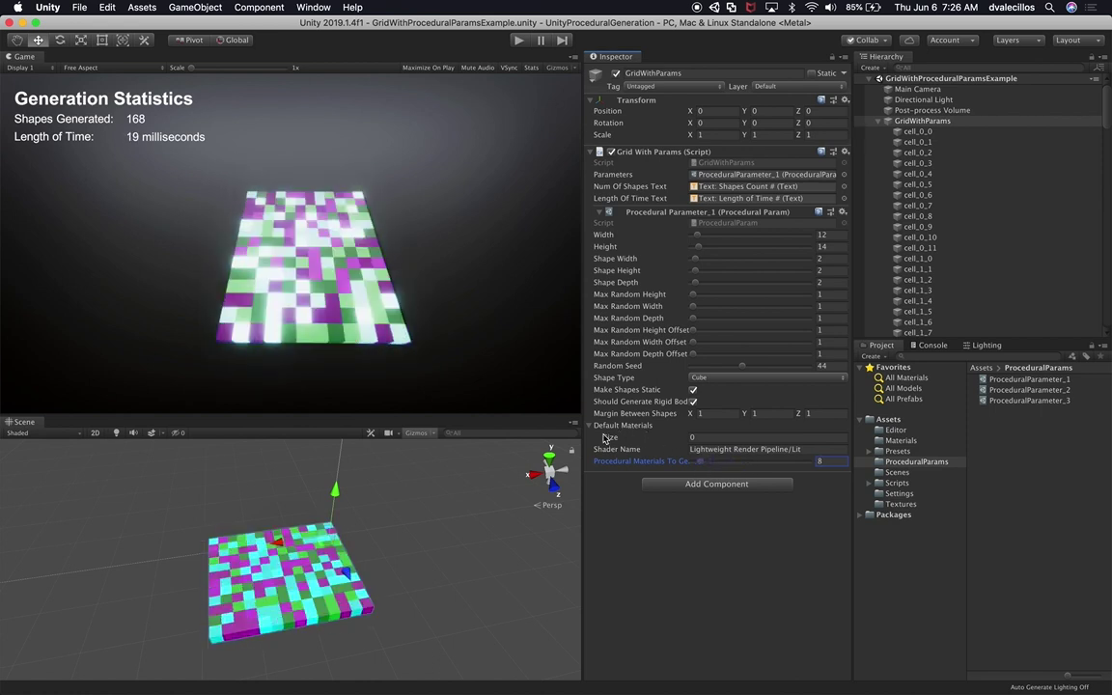
- Try Default Materials sizes of 2 and 1 on ProceduralParameter_1, and reset the size to 0
{"action": "left_click", "coordinate": [714, 437]}
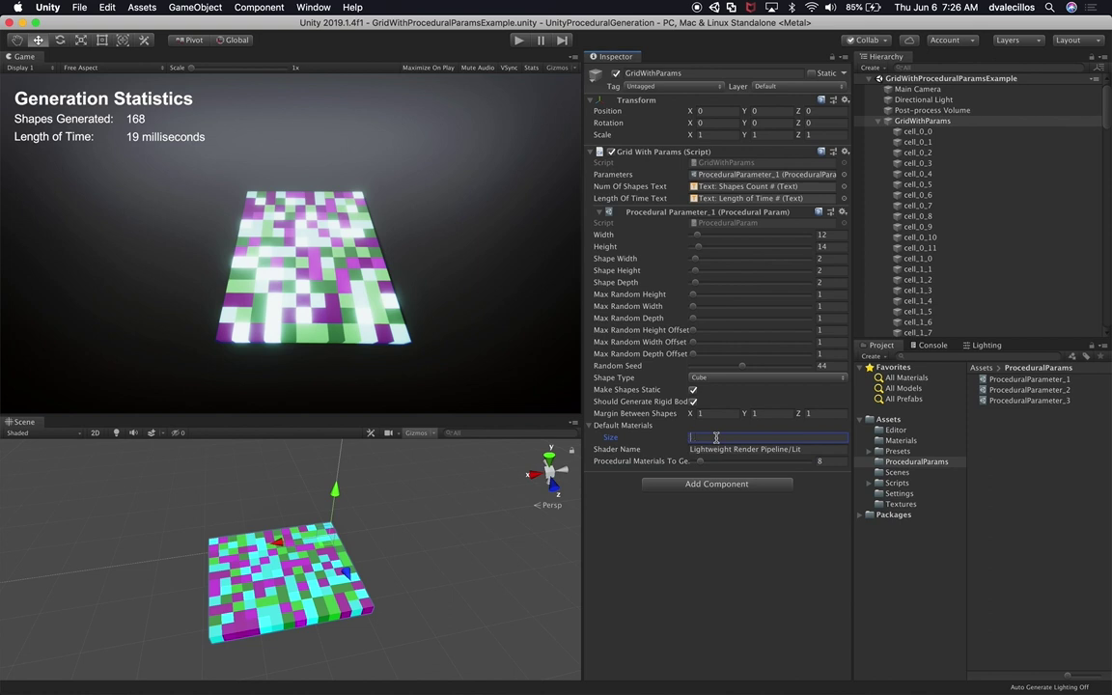
{"action": "type", "text": "2"}
{"action": "key", "text": "Return"}
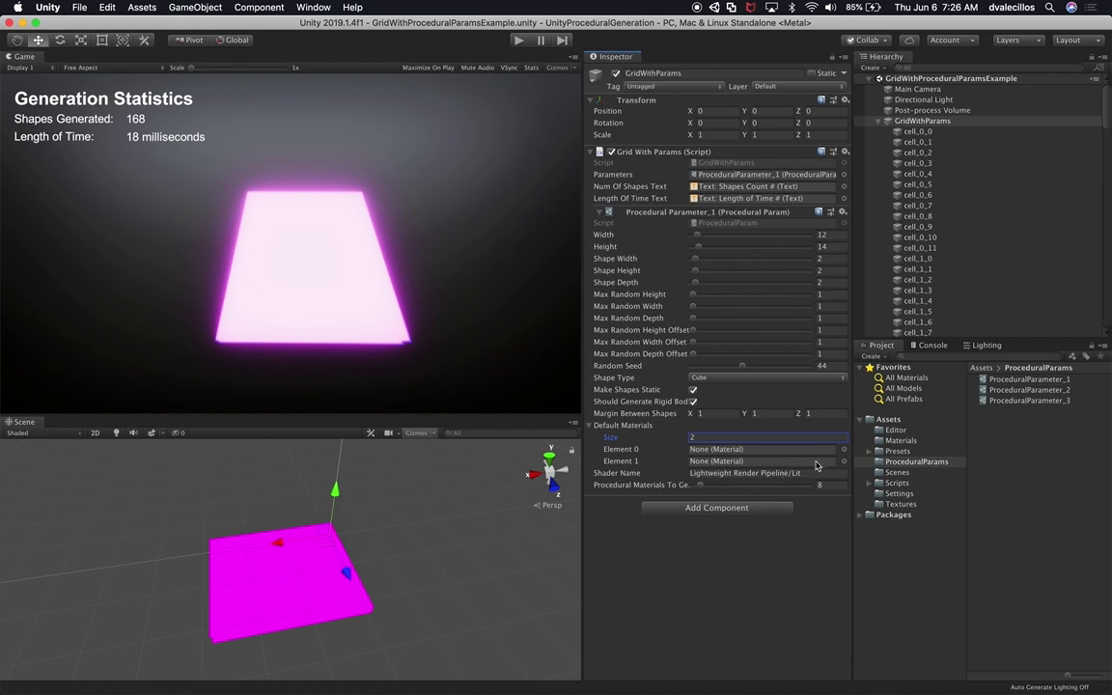
{"action": "type", "text": "1"}
{"action": "key", "text": "Return"}
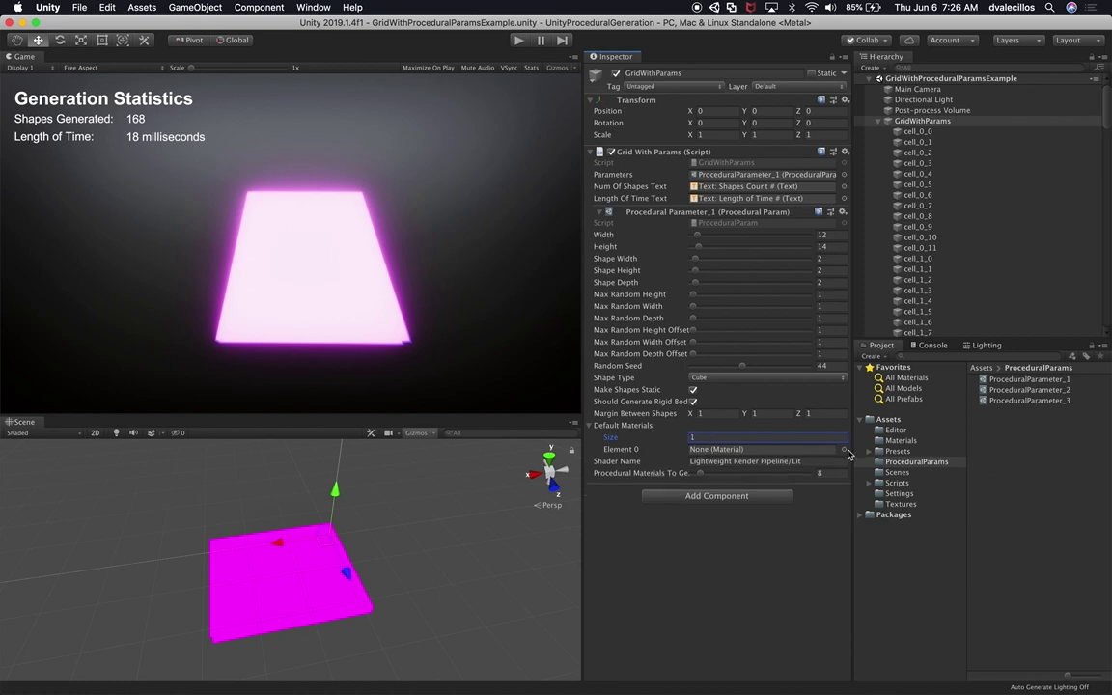
{"action": "left_click", "coordinate": [695, 437]}
{"action": "type", "text": "0"}
{"action": "key", "text": "Return"}
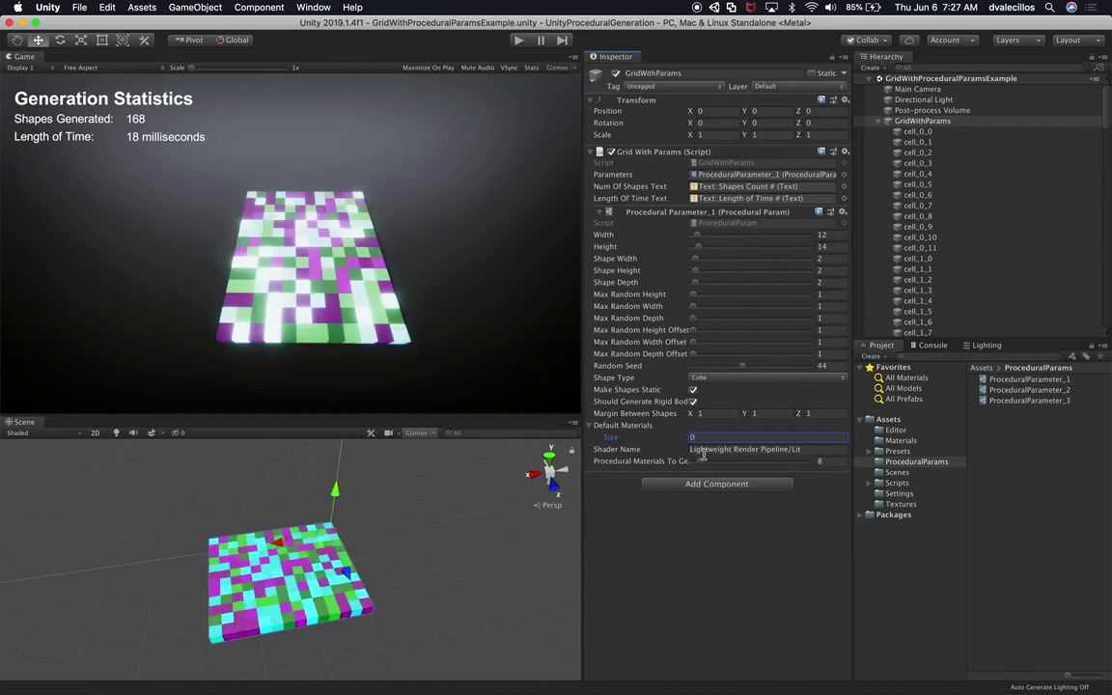
- Enlarge the grid to a Width of 15 and Height of 54, and vary the procedural materials from 9 to 7 to 13
{"action": "mouse_move", "coordinate": [699, 462]}
{"action": "left_mouse_down"}
{"action": "mouse_move", "coordinate": [714, 467]}
{"action": "mouse_move", "coordinate": [701, 468]}
{"action": "left_mouse_up"}
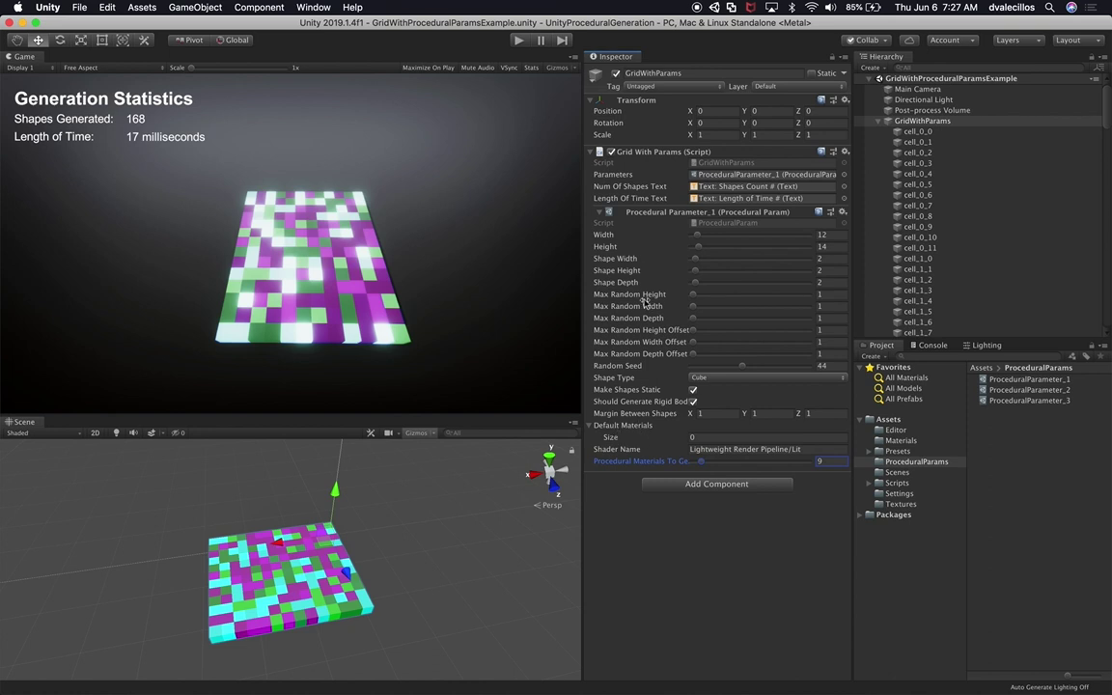
{"action": "left_click", "coordinate": [699, 250]}
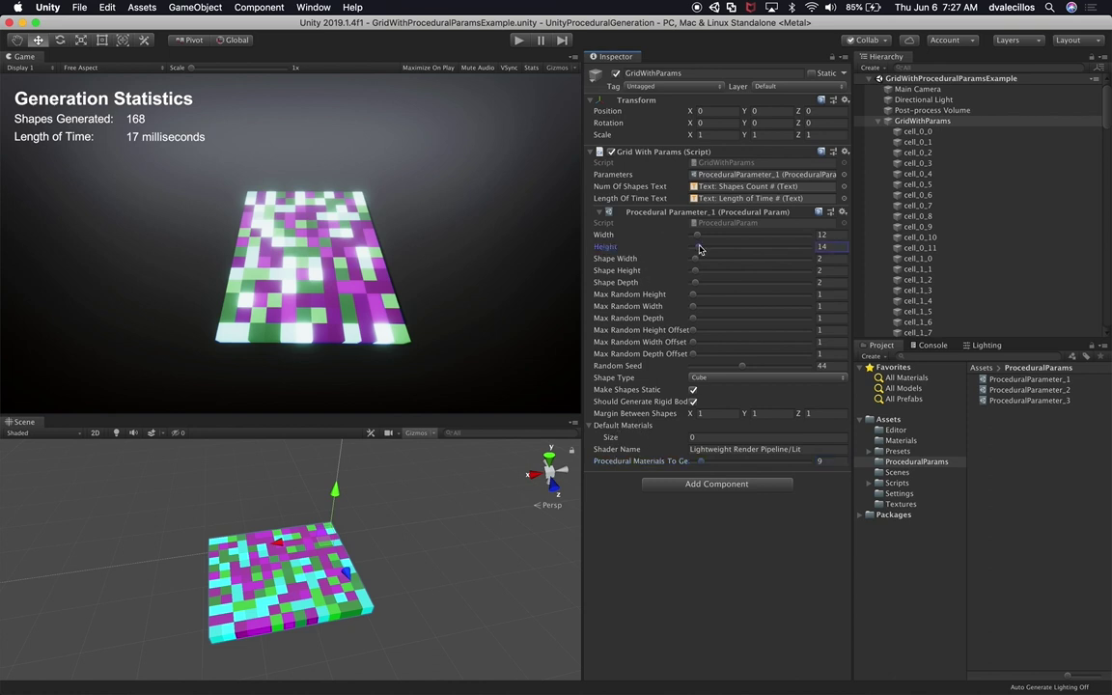
{"action": "left_click_drag", "start_coordinate": [697, 236], "coordinate": [722, 247]}
{"action": "left_click", "coordinate": [703, 462]}
{"action": "left_click_drag", "start_coordinate": [704, 465], "coordinate": [700, 464]}
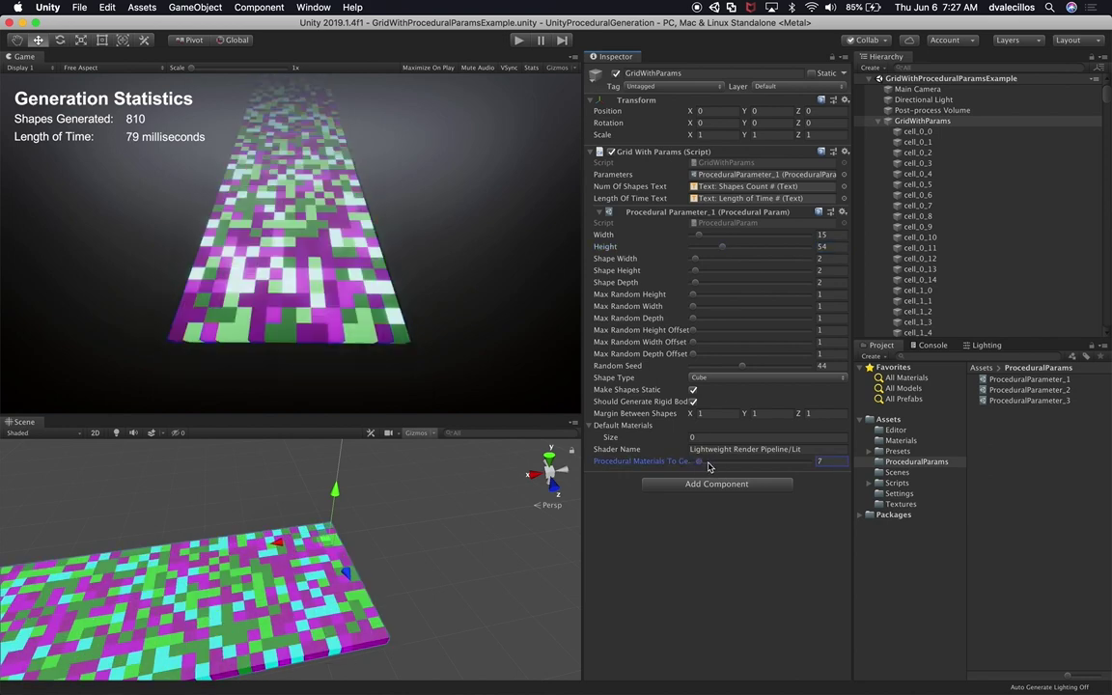
{"action": "left_click", "coordinate": [707, 465]}
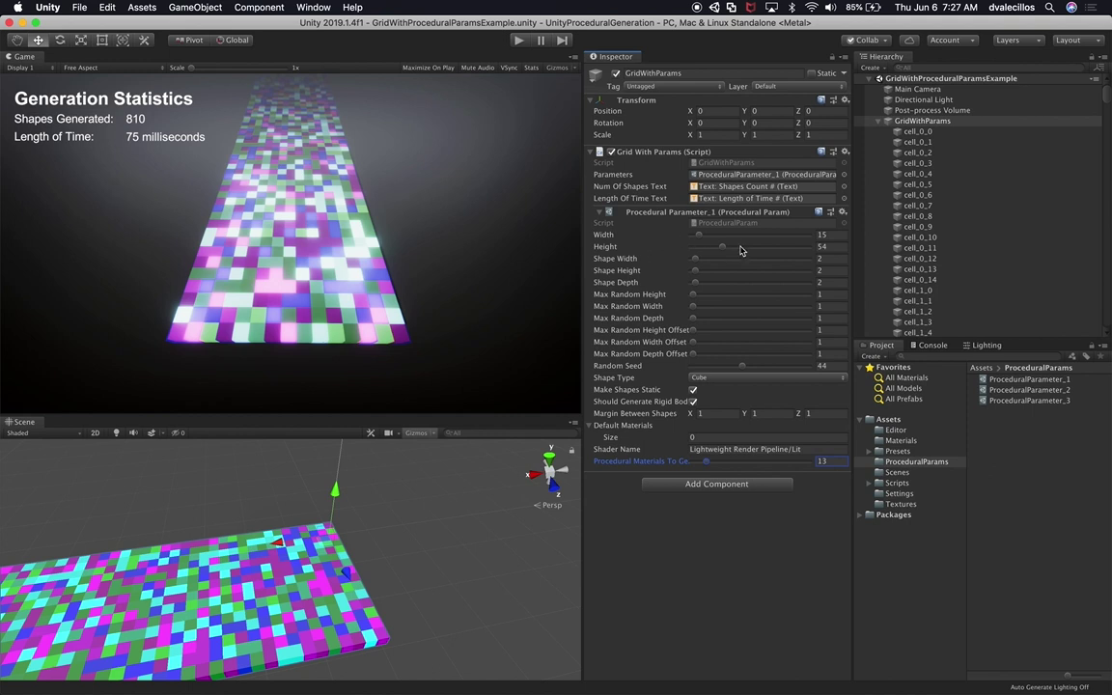
- Reduce the grid Height to 15 and raise the number of procedural materials to generate to 23
{"action": "left_click", "coordinate": [823, 246]}
{"action": "type", "text": "15"}
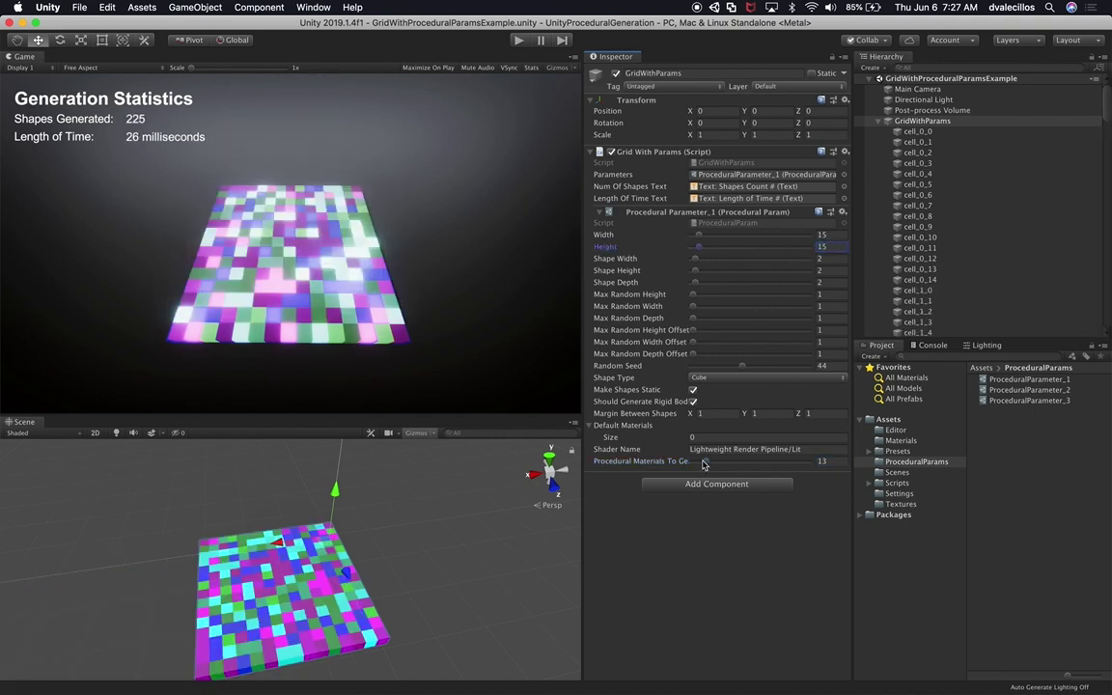
{"action": "left_click_drag", "start_coordinate": [703, 464], "coordinate": [718, 466]}
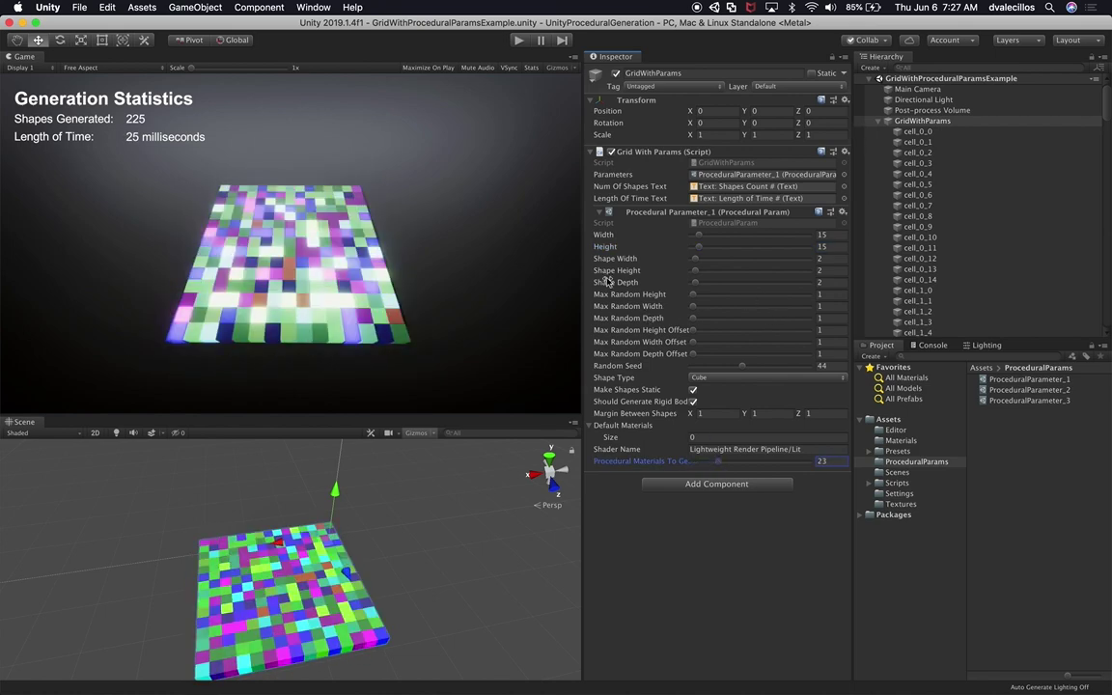
- Set the Max Random Height to 2 and then increase it to 4.4
{"action": "left_click", "coordinate": [838, 292]}
{"action": "type", "text": "2"}
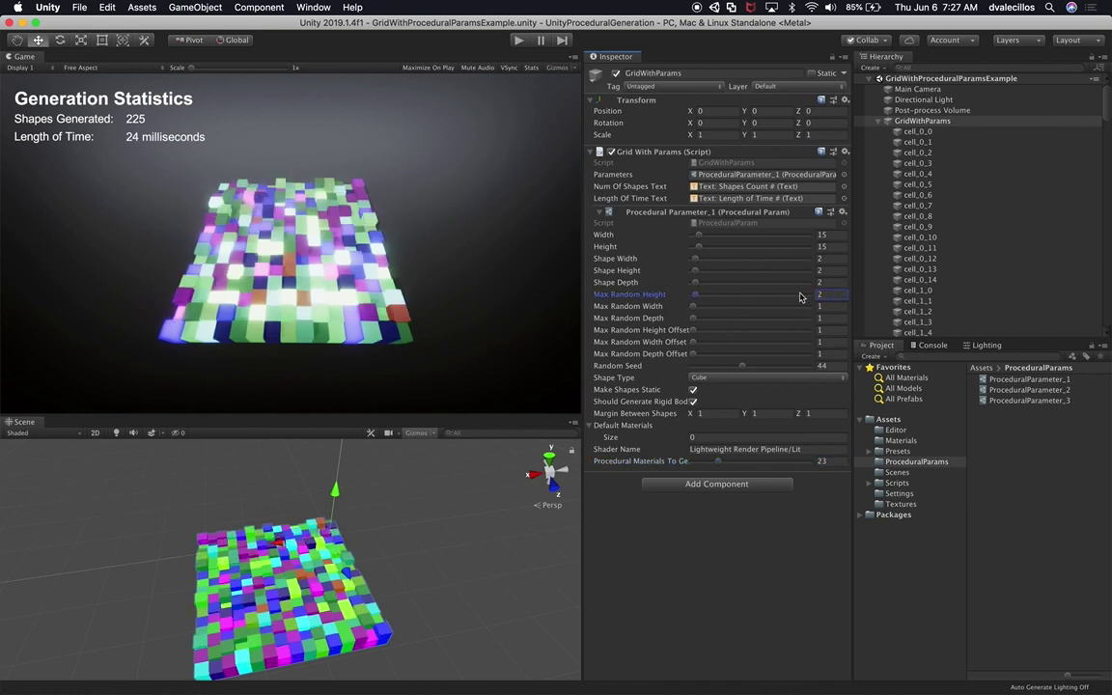
{"action": "left_click_drag", "start_coordinate": [695, 295], "coordinate": [701, 298]}
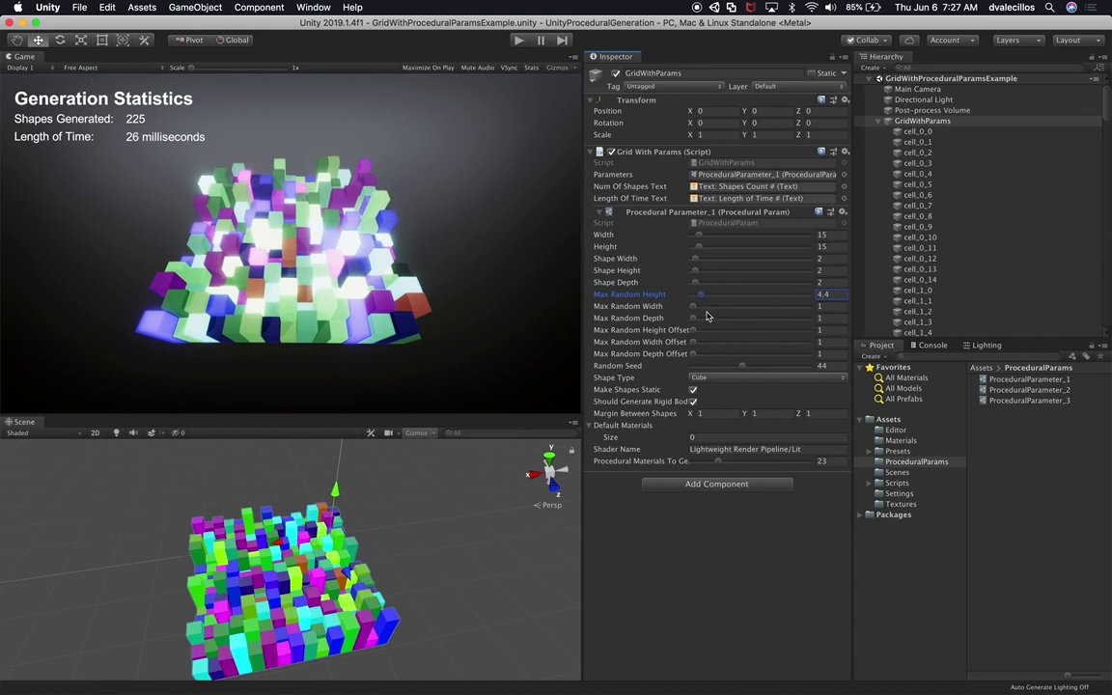
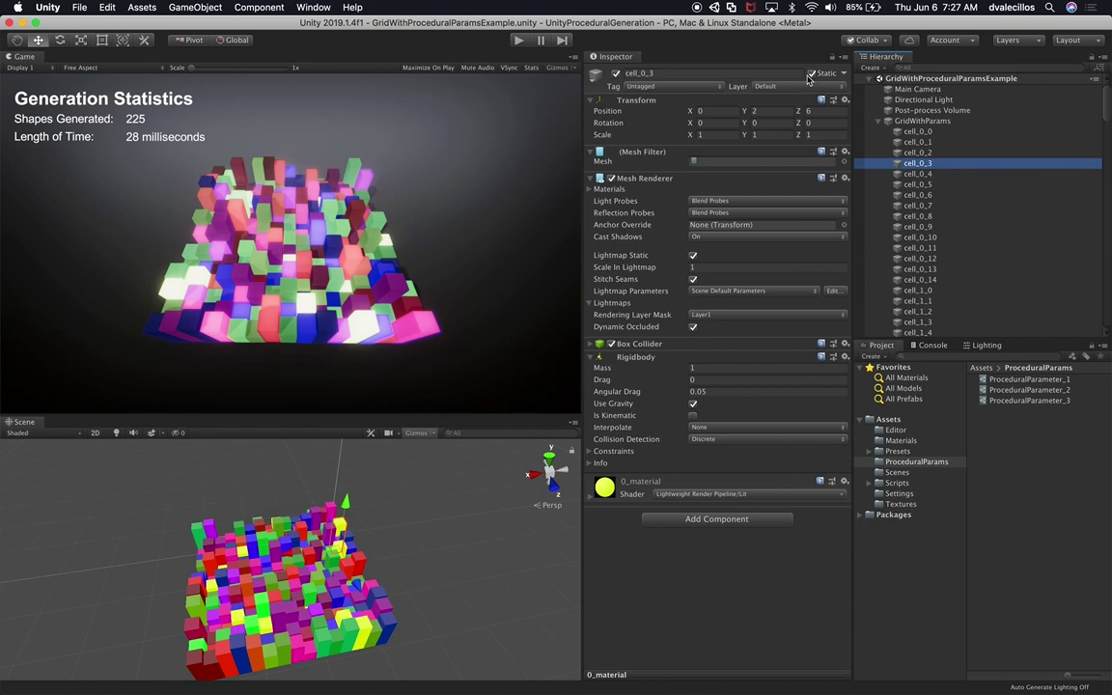
- Turn off Make Shapes Static for the GridWithParams object and run the scene in play mode
{"action": "left_click", "coordinate": [922, 122]}
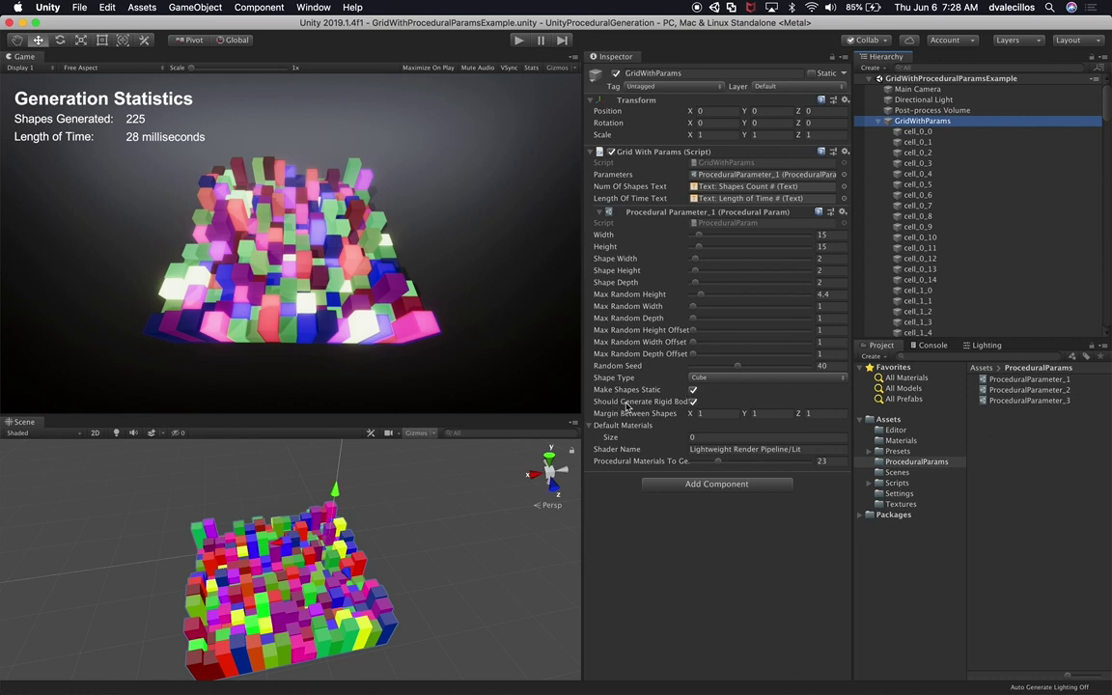
{"action": "left_click", "coordinate": [692, 392]}
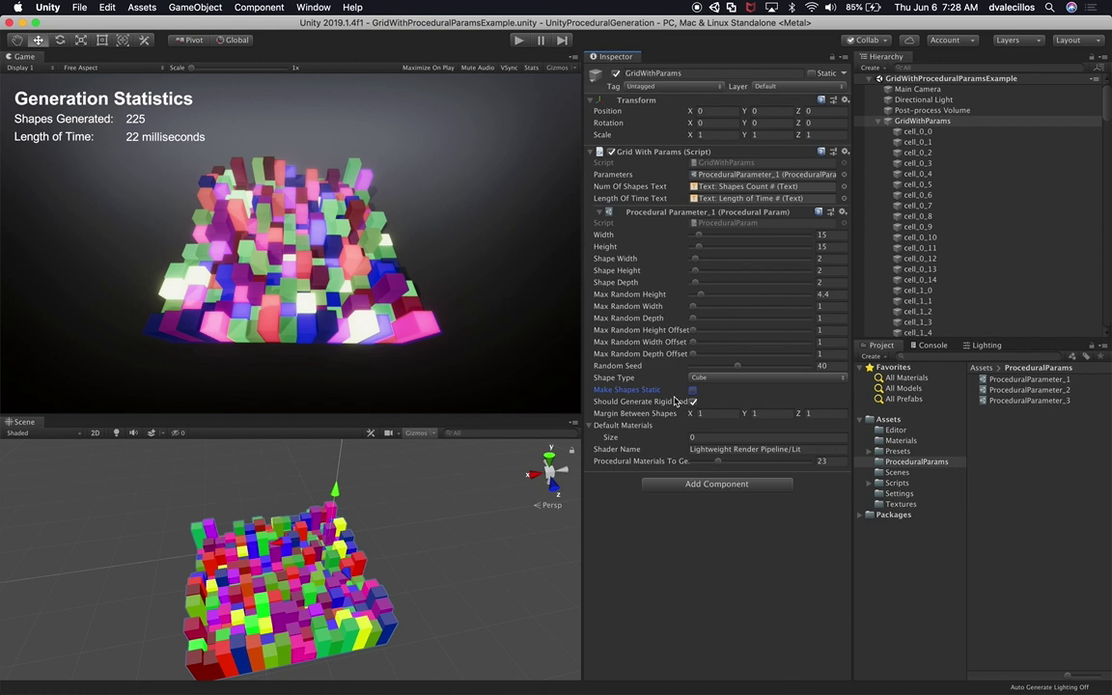
{"action": "left_click", "coordinate": [518, 40]}
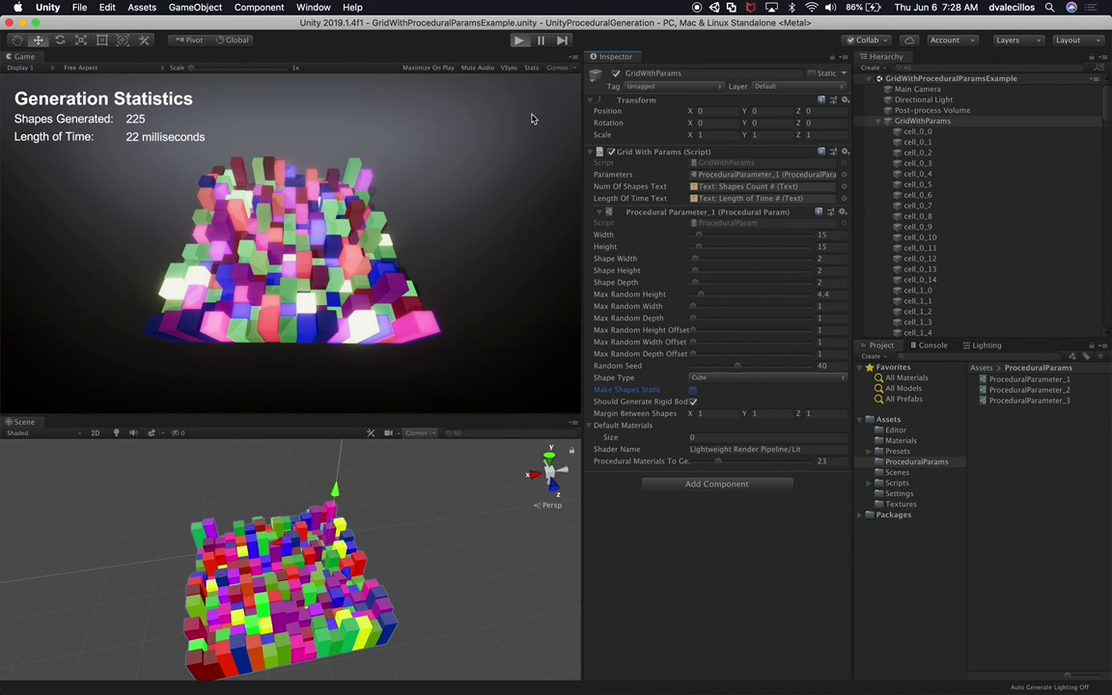
{"action": "key", "text": "super+p"}
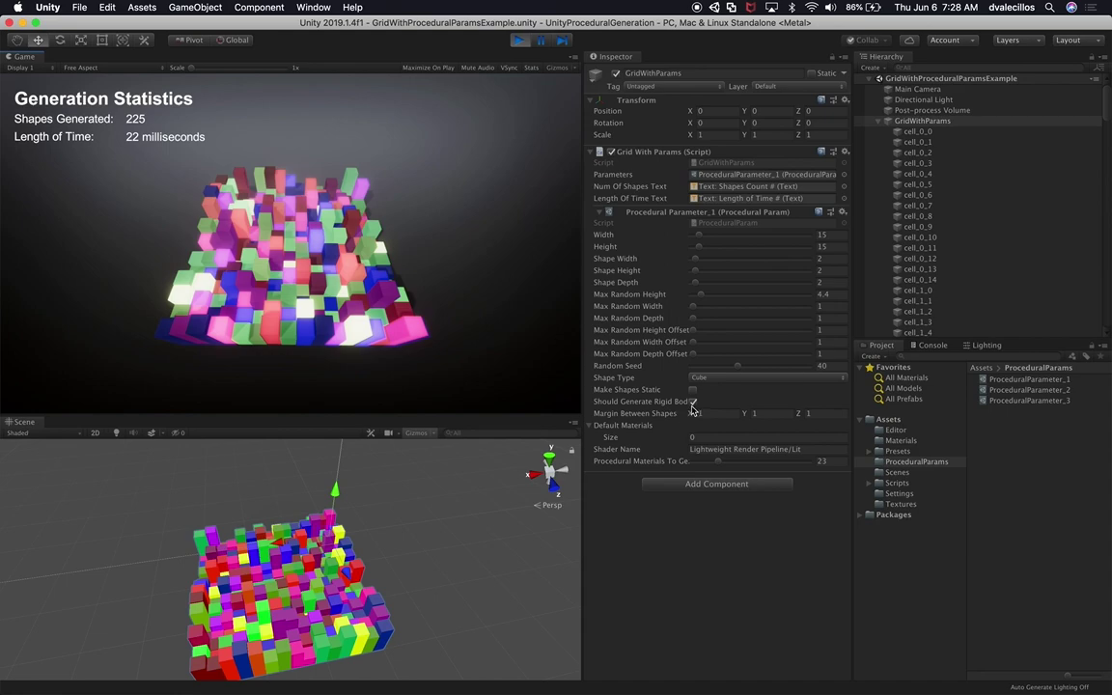
- Toggle rigid body generation off and on repeatedly while the scene plays, leaving it enabled
{"action": "left_click", "coordinate": [692, 402]}
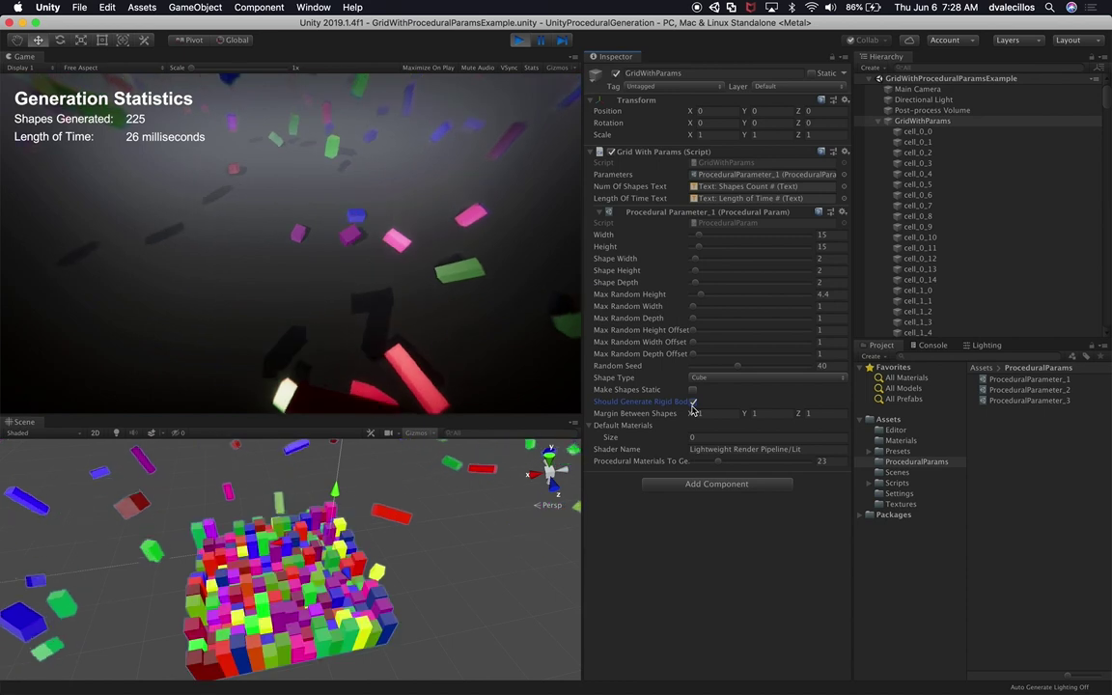
{"action": "left_click", "coordinate": [692, 402]}
{"action": "left_click", "coordinate": [692, 402]}
{"action": "left_click", "coordinate": [692, 401]}
{"action": "left_click", "coordinate": [692, 402]}
{"action": "left_click", "coordinate": [692, 402]}
{"action": "left_click", "coordinate": [692, 401]}
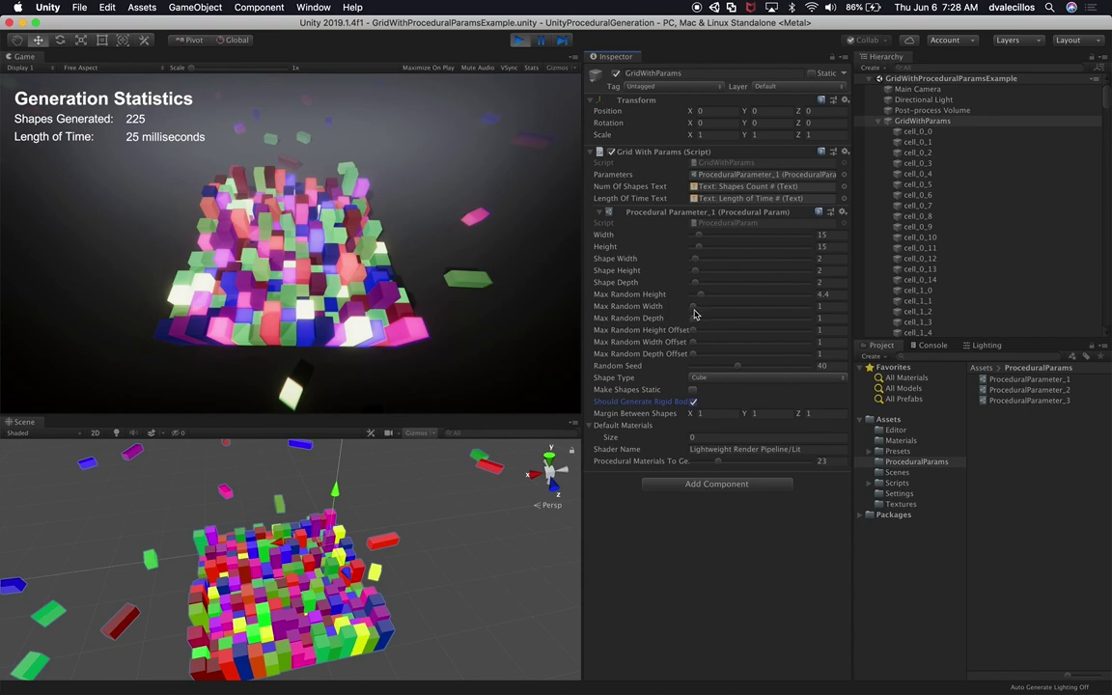
- Set the Max Random Width to 2.7 and toggle rigid body generation repeatedly, leaving it disabled
{"action": "left_click_drag", "start_coordinate": [693, 310], "coordinate": [698, 310]}
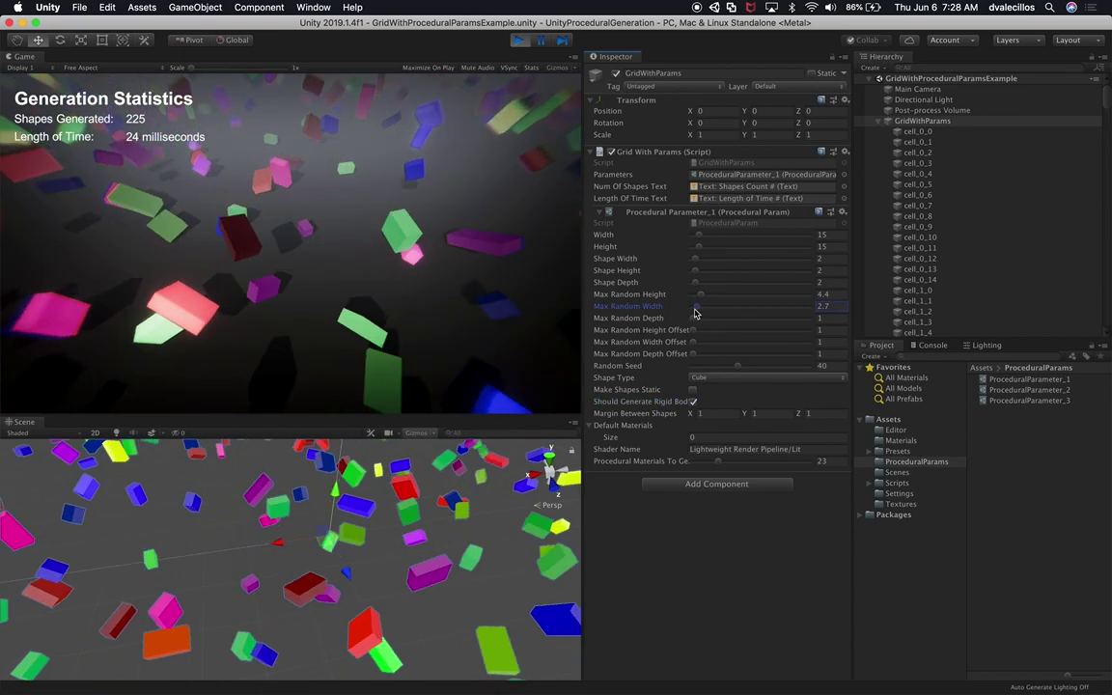
{"action": "left_click", "coordinate": [692, 402]}
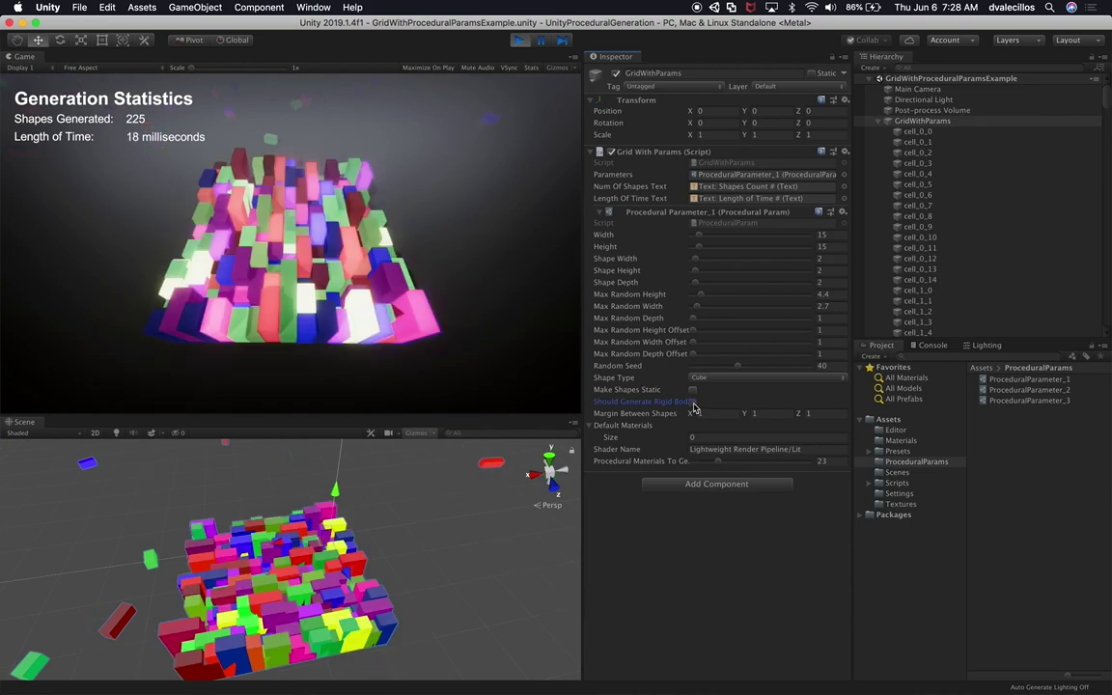
{"action": "left_click", "coordinate": [693, 401]}
{"action": "left_click", "coordinate": [693, 401]}
{"action": "left_click", "coordinate": [693, 402]}
{"action": "left_click", "coordinate": [692, 402]}
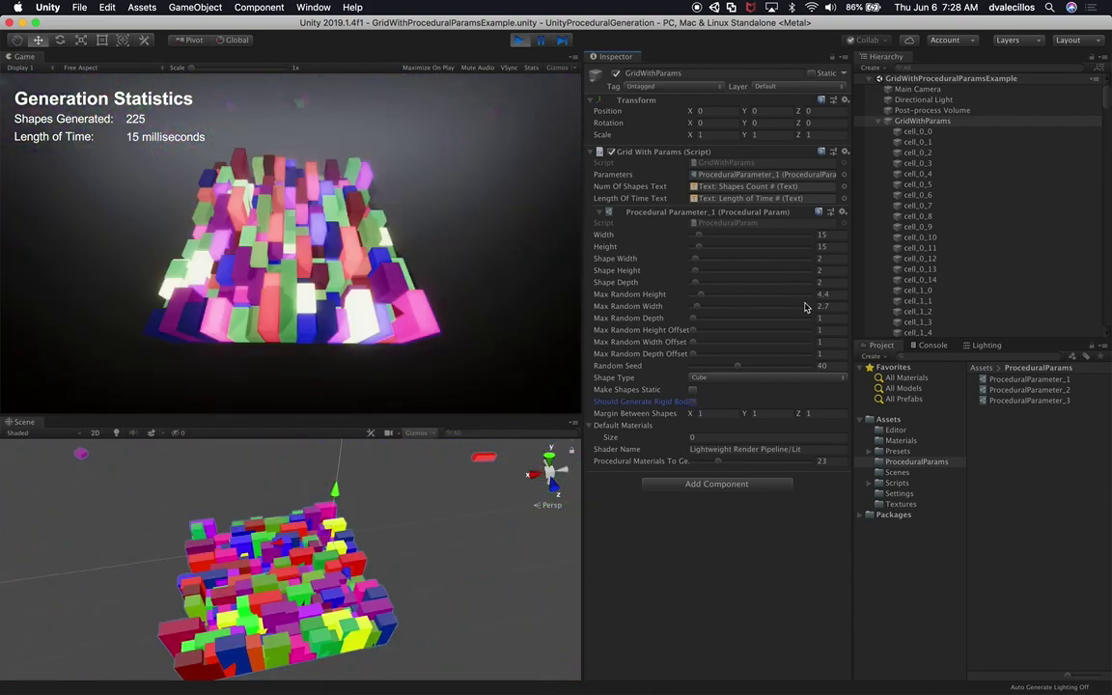
- Reduce the Max Random Width to 0.1 and toggle rigid body generation repeatedly, leaving it enabled
{"action": "left_click", "coordinate": [694, 309]}
{"action": "left_click_drag", "start_coordinate": [694, 314], "coordinate": [689, 316]}
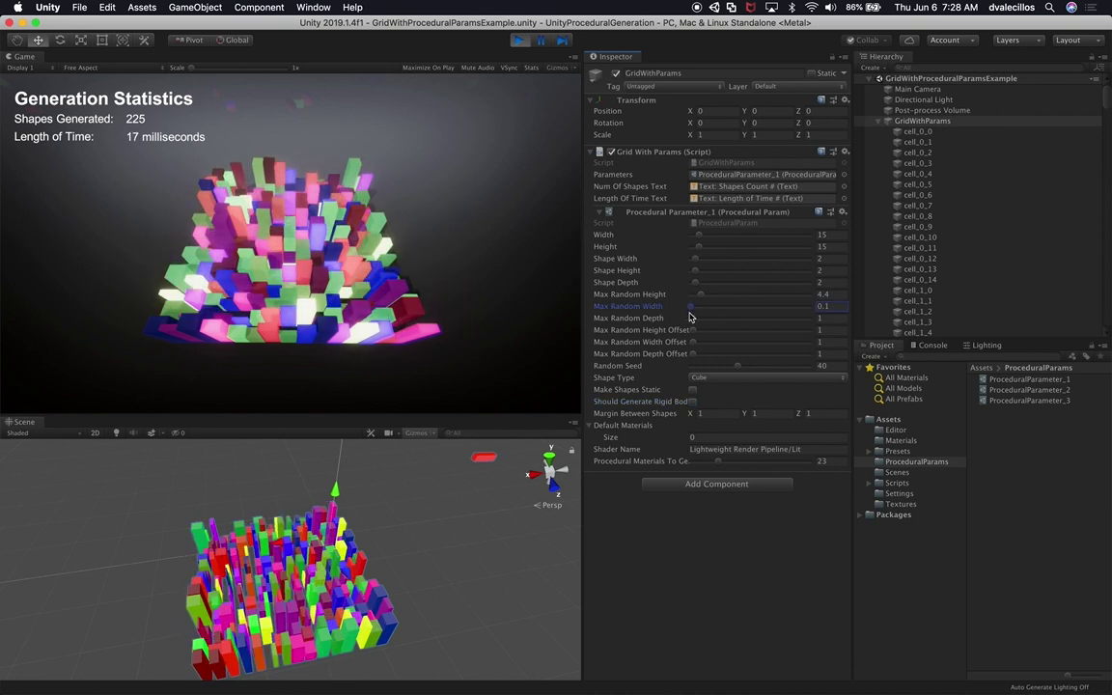
{"action": "left_click", "coordinate": [692, 402]}
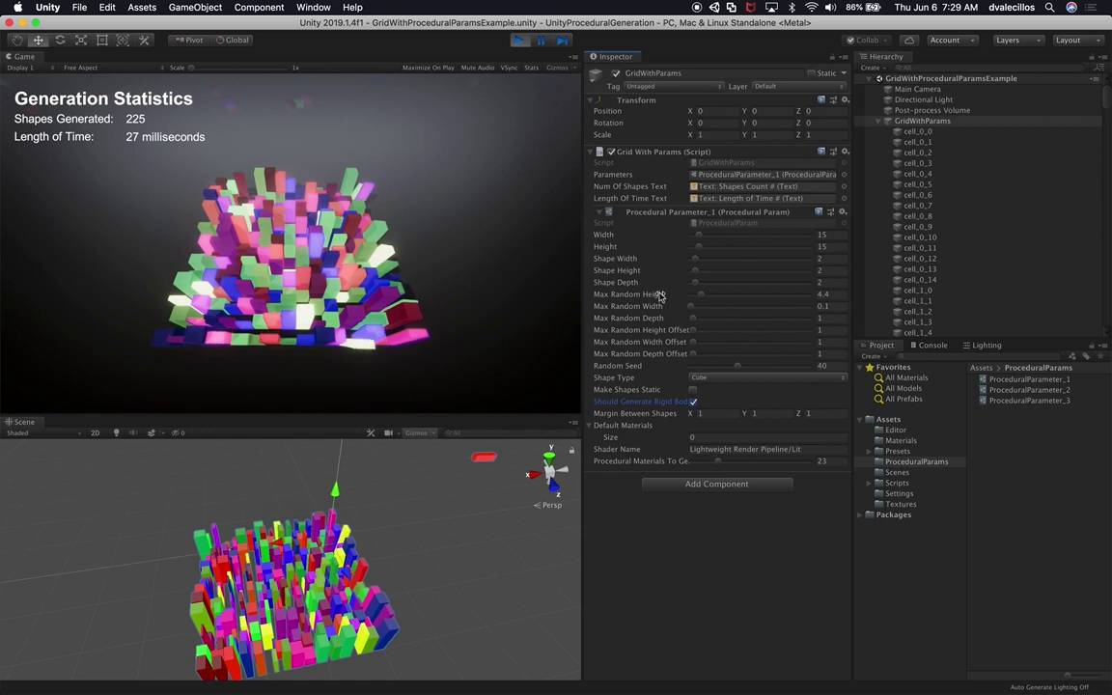
{"action": "left_click", "coordinate": [692, 402]}
{"action": "left_click", "coordinate": [692, 402]}
- Set the Max Random Width to 2 and disable rigid body generation
{"action": "left_click_drag", "start_coordinate": [692, 311], "coordinate": [695, 308]}
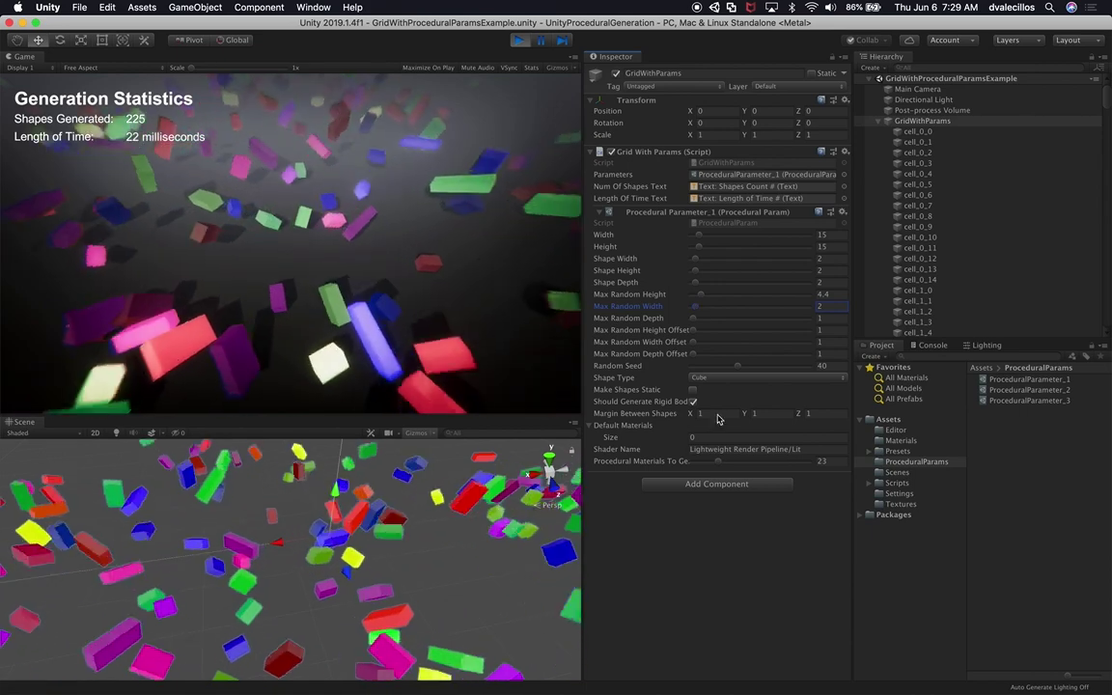
{"action": "left_click", "coordinate": [693, 402]}
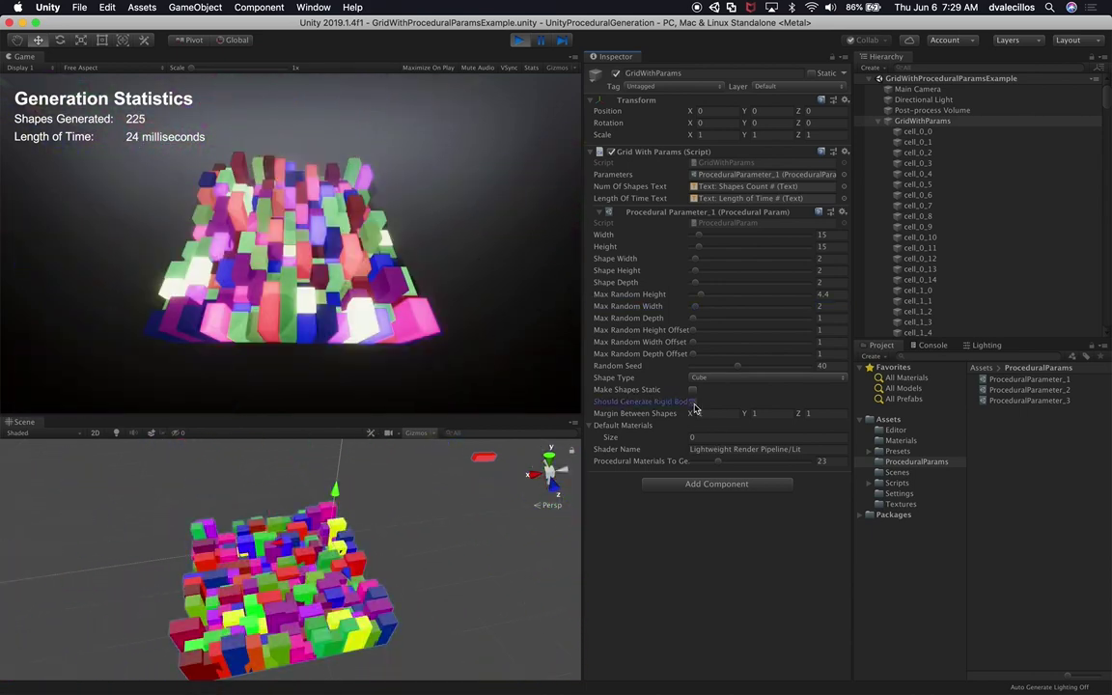
- Toggle rigid body generation on and off repeatedly while the scene plays, leaving it disabled
{"action": "left_click", "coordinate": [691, 403]}
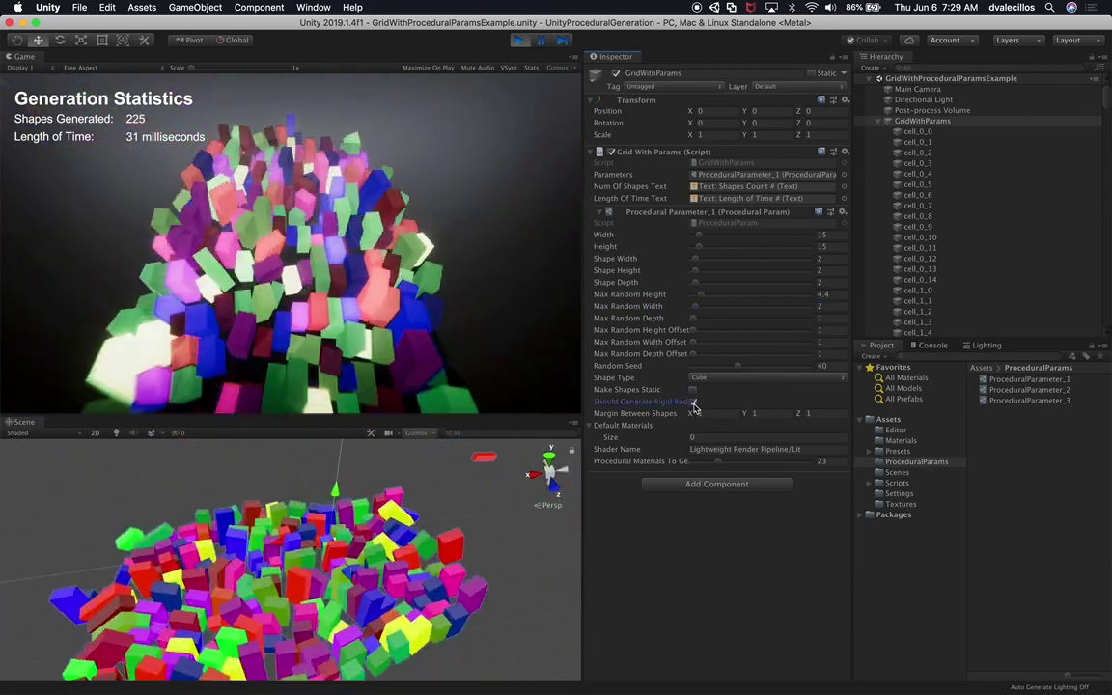
{"action": "left_click", "coordinate": [692, 402]}
{"action": "left_click", "coordinate": [692, 403]}
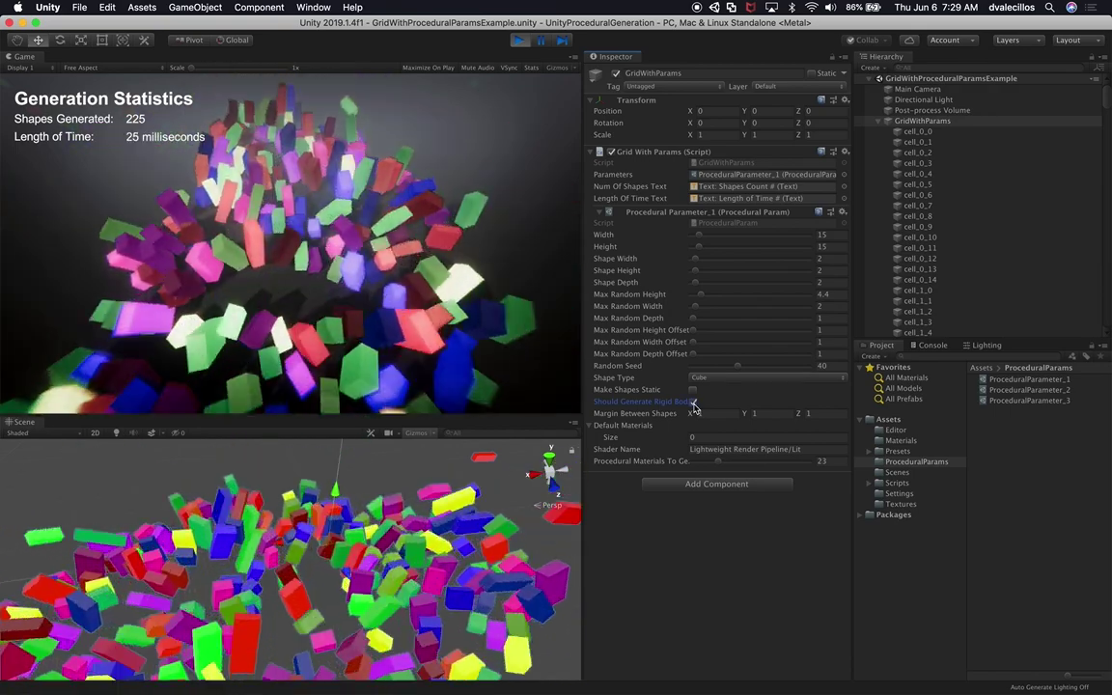
{"action": "left_click", "coordinate": [692, 402]}
{"action": "left_click", "coordinate": [692, 402]}
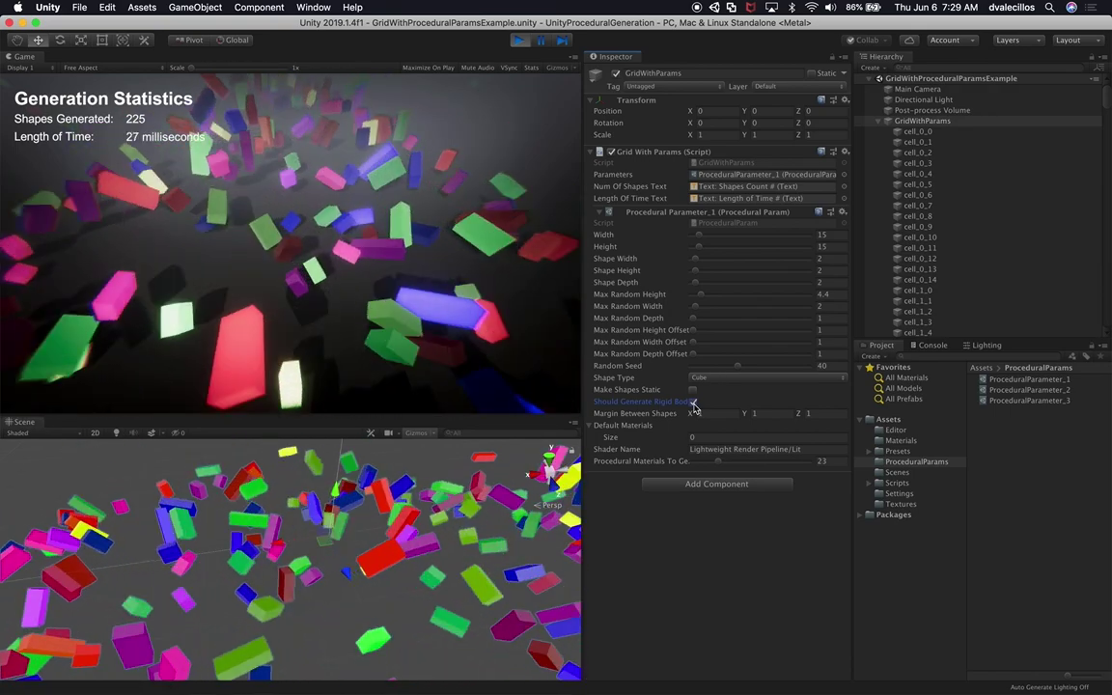
{"action": "left_click", "coordinate": [692, 403]}
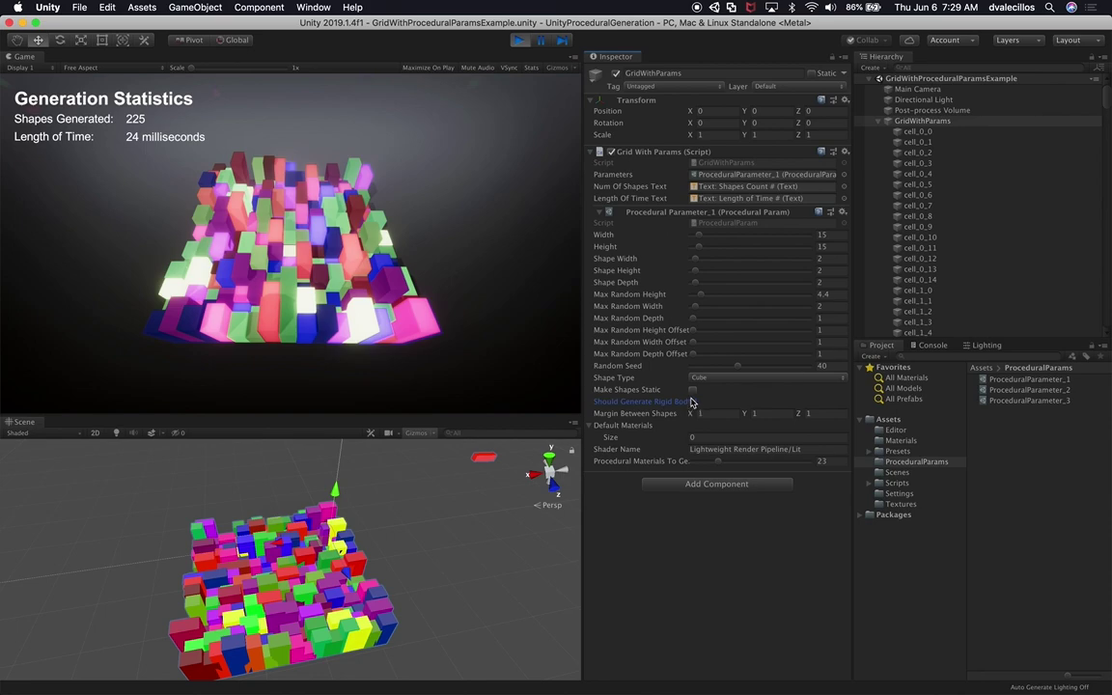
{"action": "left_click", "coordinate": [692, 403]}
{"action": "left_click", "coordinate": [693, 403]}
- Try a Max Random Height of 2, raise it to 11.2, and toggle rigid body generation on and off
{"action": "left_click", "coordinate": [829, 295]}
{"action": "type", "text": "2"}
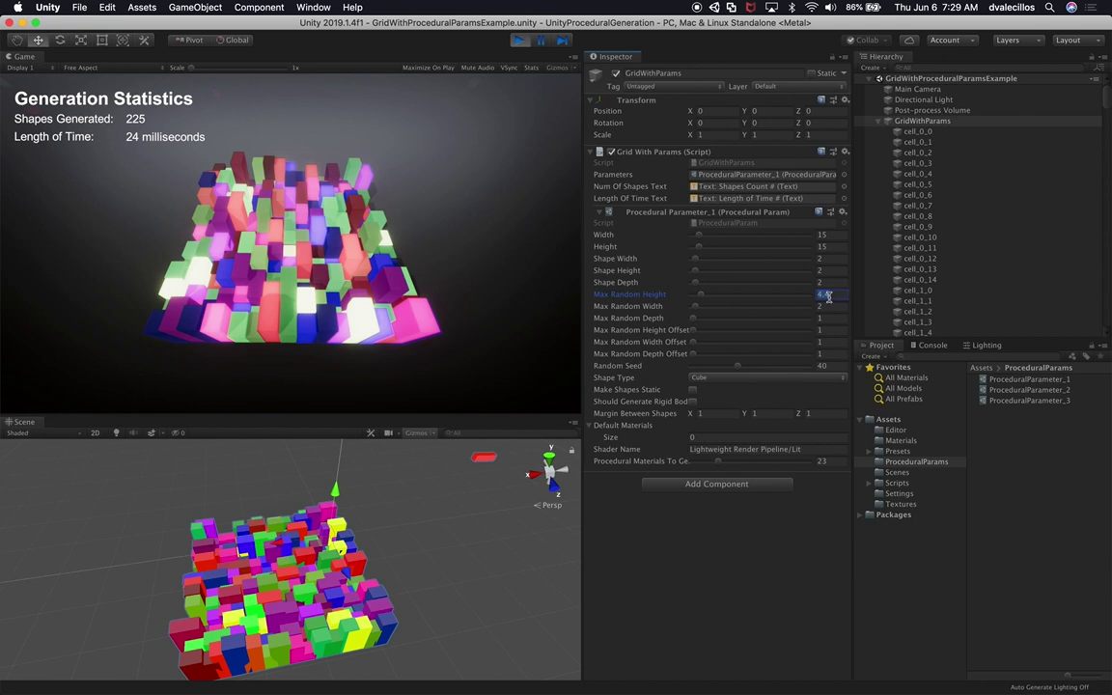
{"action": "key", "text": "Return"}
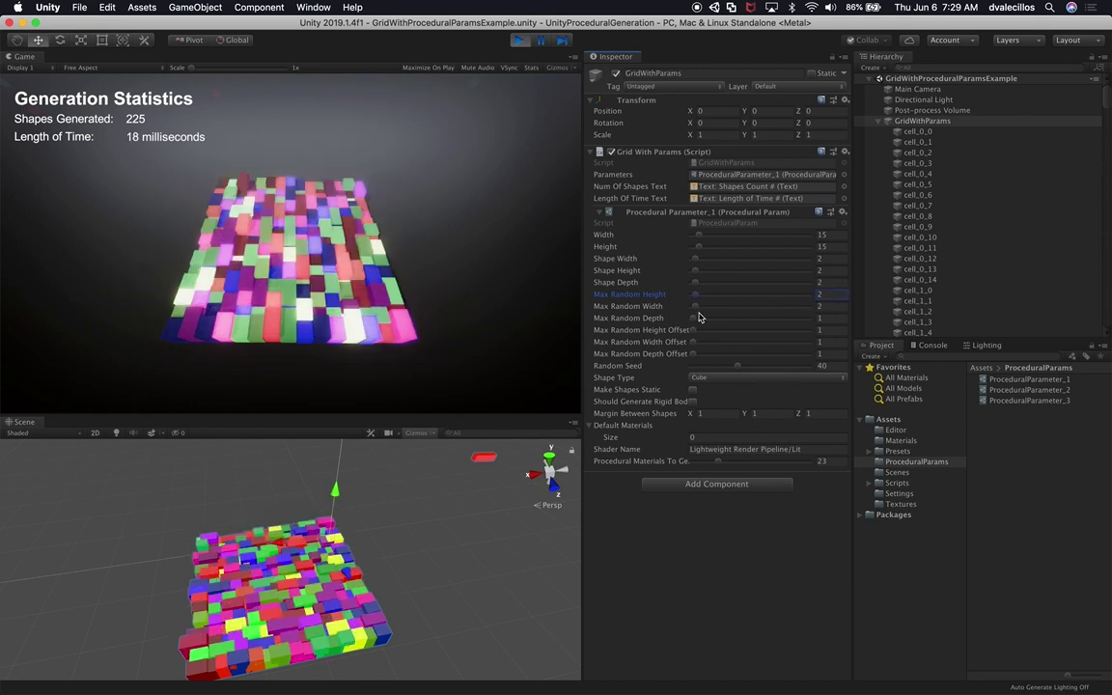
{"action": "left_click_drag", "start_coordinate": [696, 294], "coordinate": [720, 298]}
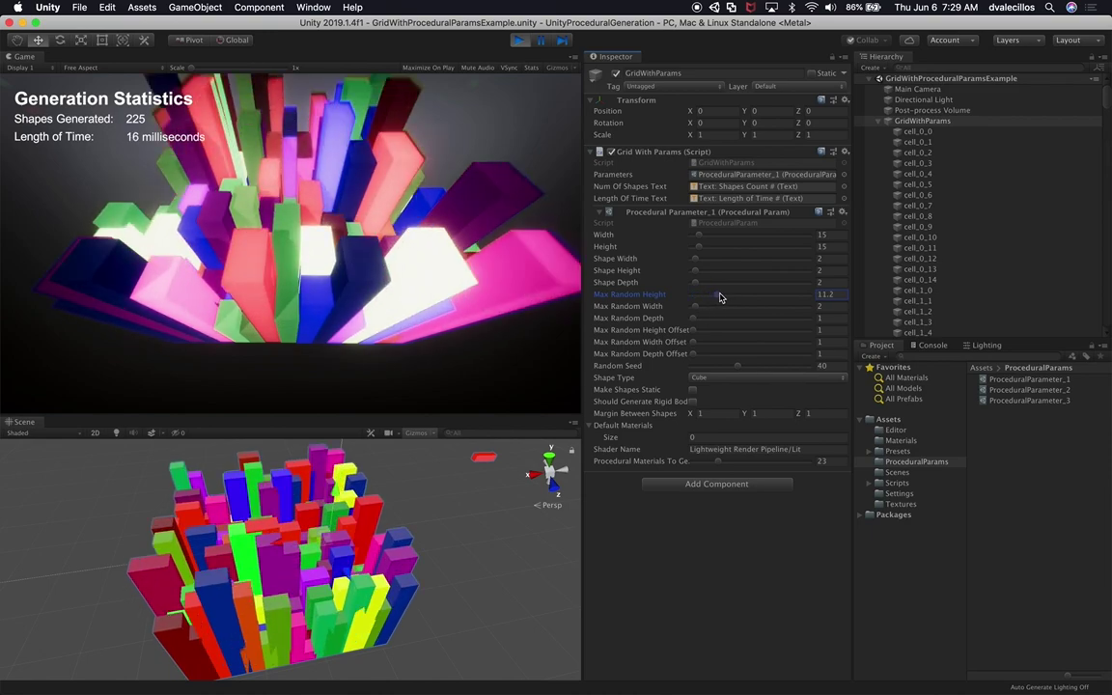
{"action": "left_click", "coordinate": [692, 401]}
{"action": "left_click", "coordinate": [692, 401]}
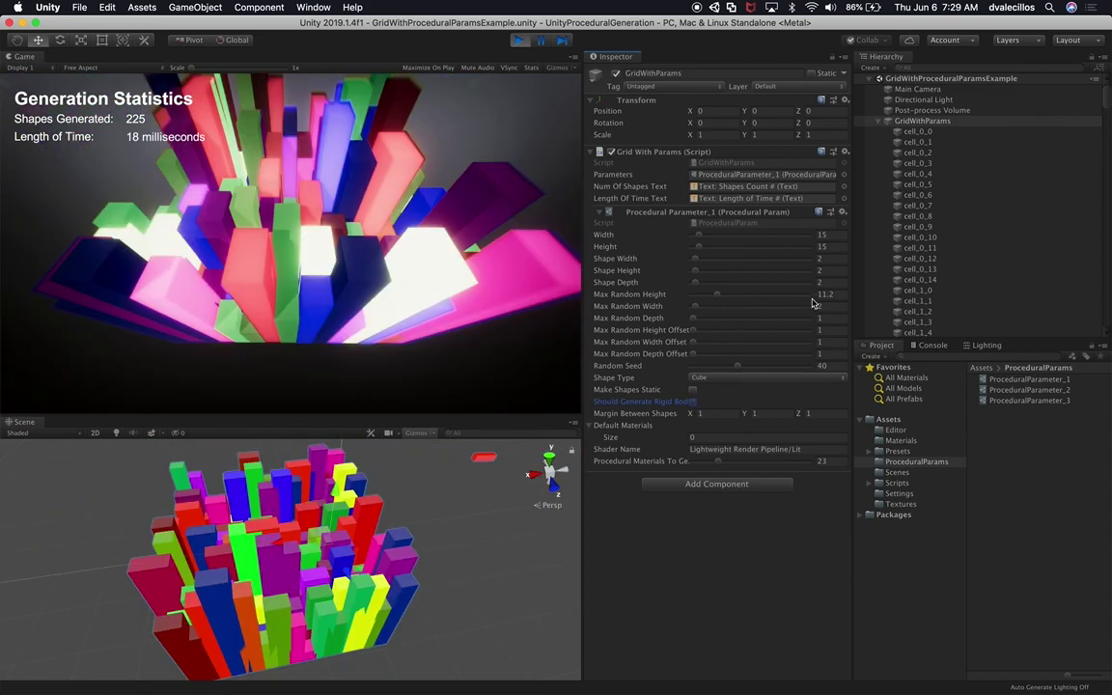
- Set the Max Random Width to 0.7 and the Max Random Depth to 0.2, and enable rigid body generation
{"action": "left_click", "coordinate": [825, 306]}
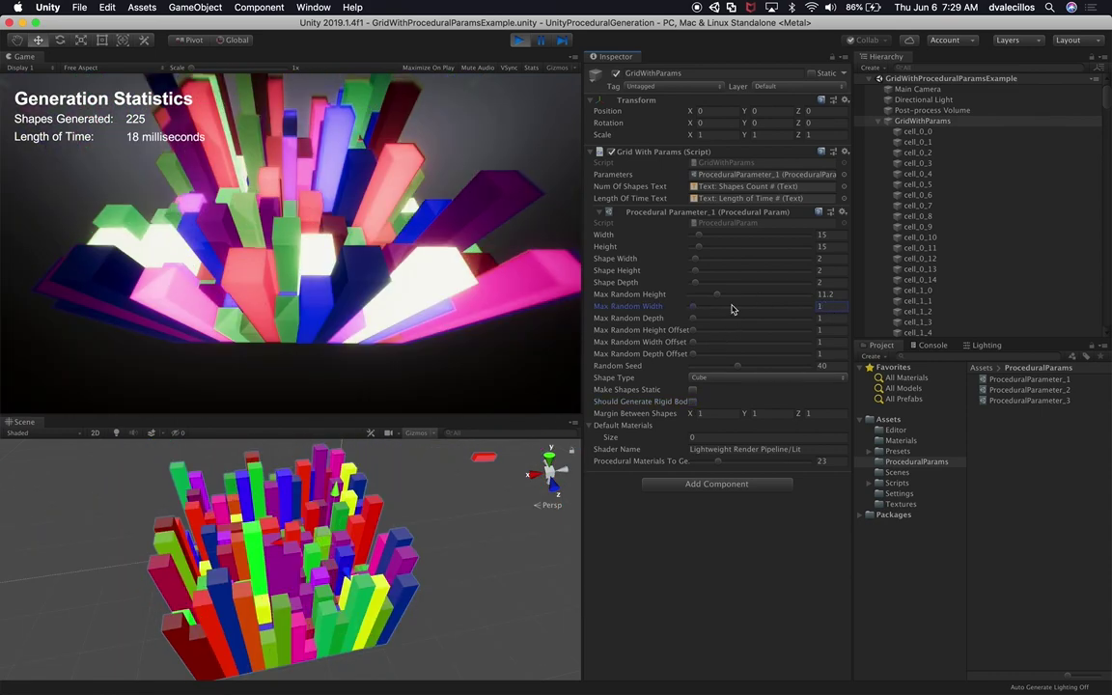
{"action": "type", "text": "0.7"}
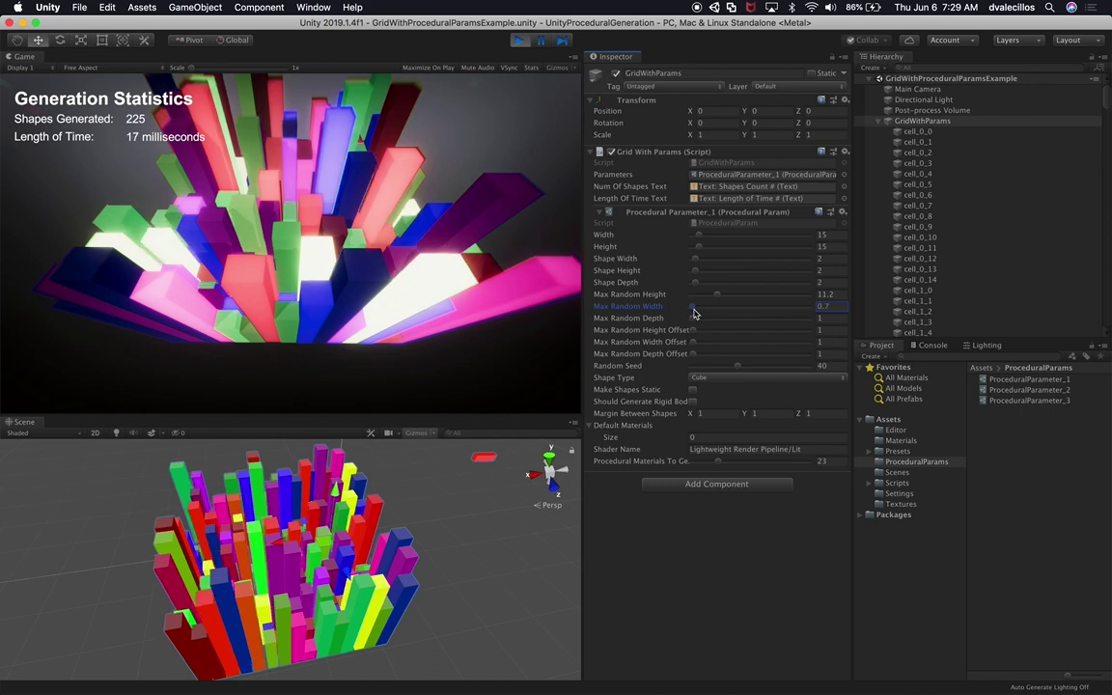
{"action": "left_click", "coordinate": [691, 318]}
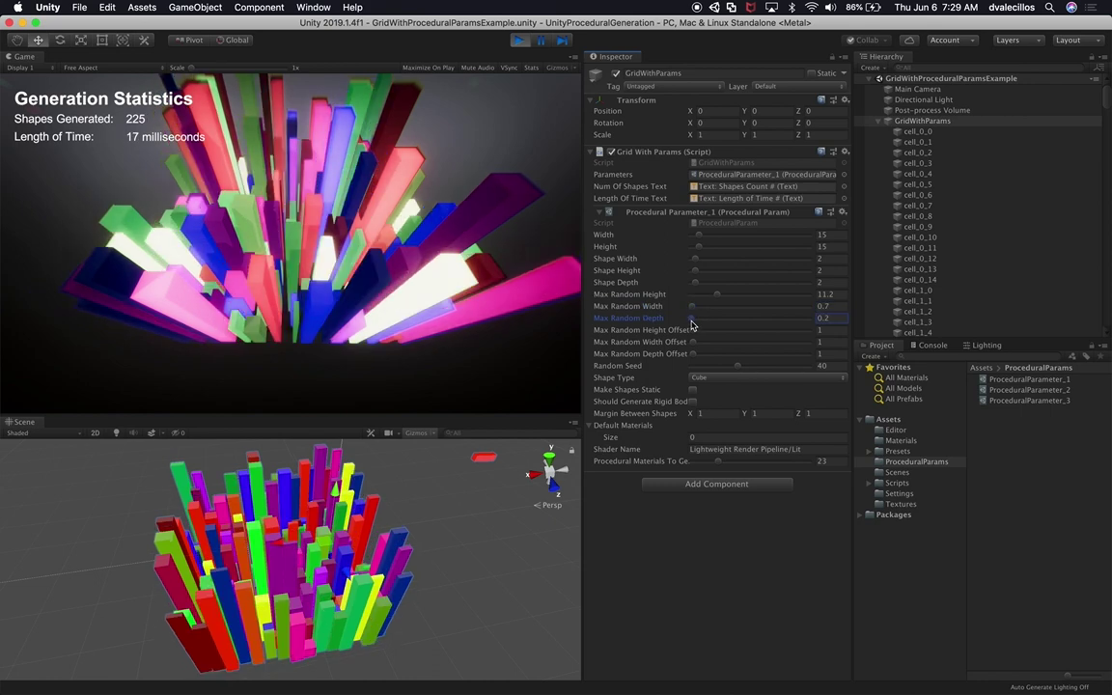
{"action": "left_click", "coordinate": [692, 401]}
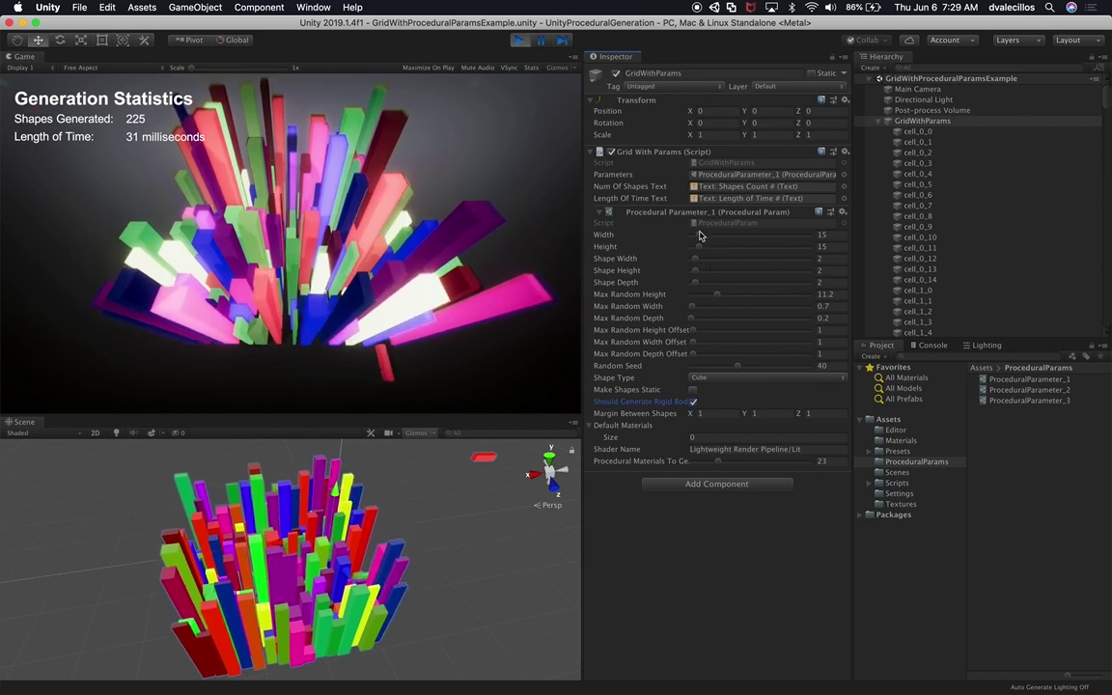
- Enlarge the grid to a Width of 19 and a Height of 39
{"action": "left_click_drag", "start_coordinate": [700, 239], "coordinate": [702, 240]}
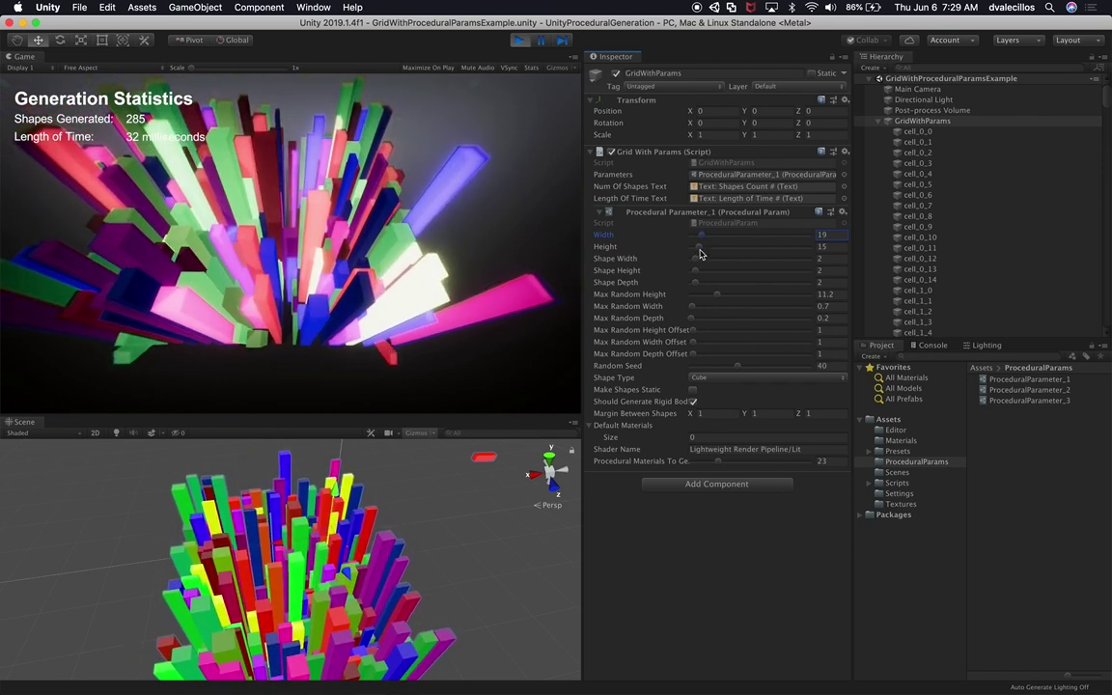
{"action": "left_click", "coordinate": [704, 249]}
{"action": "left_click_drag", "start_coordinate": [705, 253], "coordinate": [715, 253]}
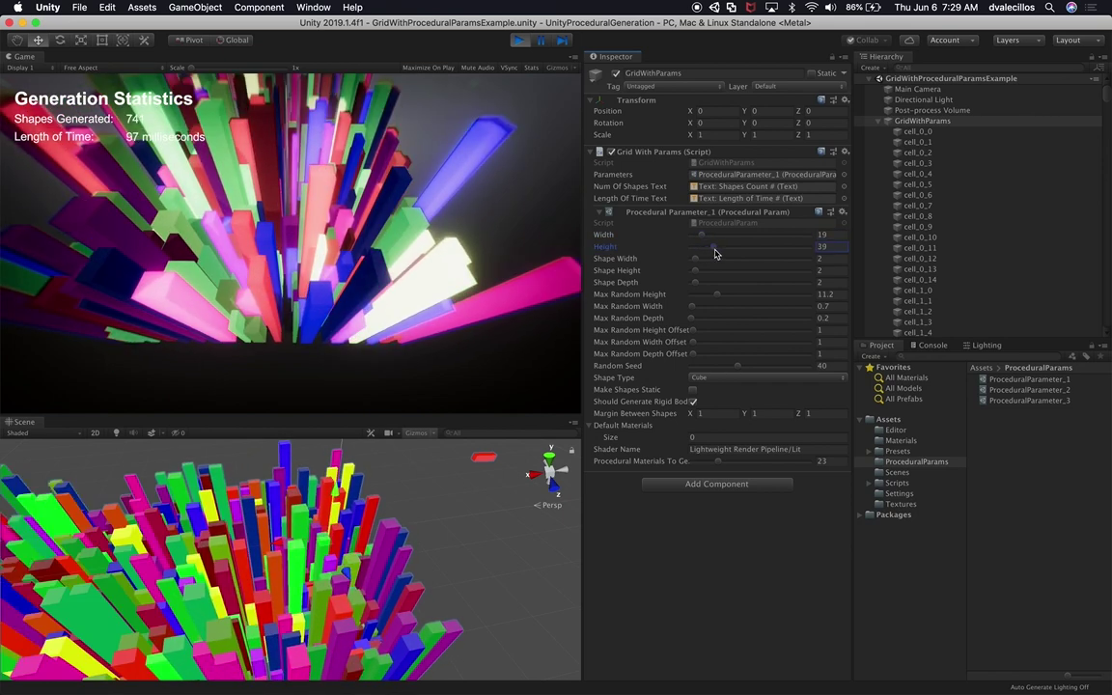
- Set the Max Random Width Offset to 2.7 and the Max Random Height Offset to 2.9
{"action": "left_click", "coordinate": [698, 343]}
{"action": "left_click_drag", "start_coordinate": [697, 344], "coordinate": [698, 343]}
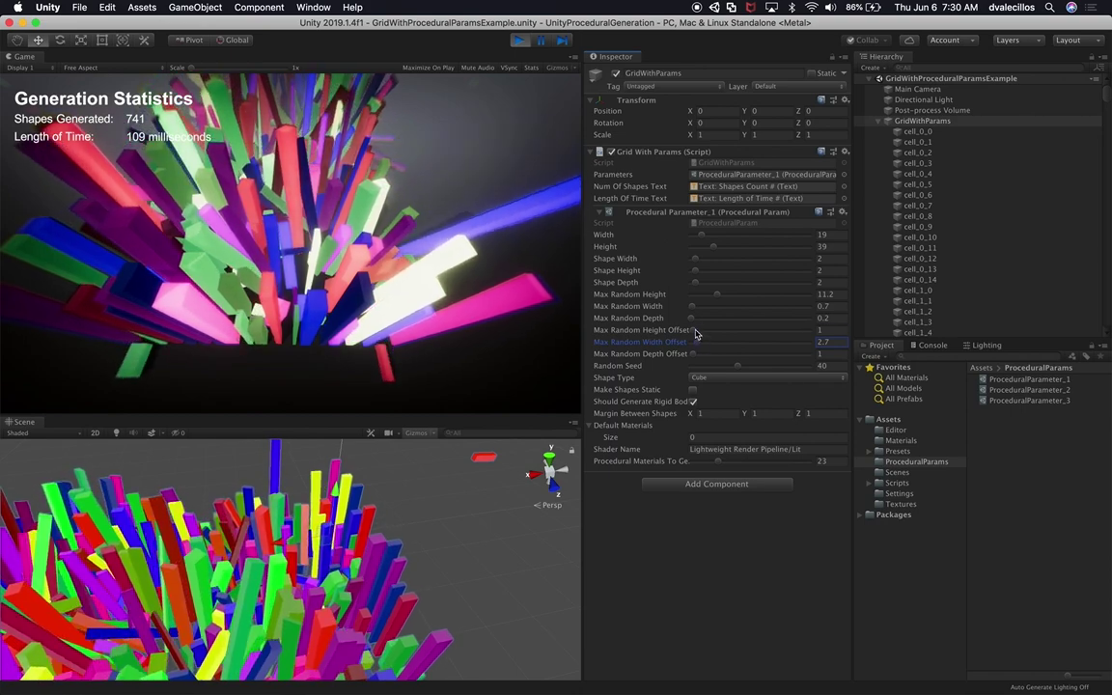
{"action": "left_click_drag", "start_coordinate": [698, 333], "coordinate": [701, 334]}
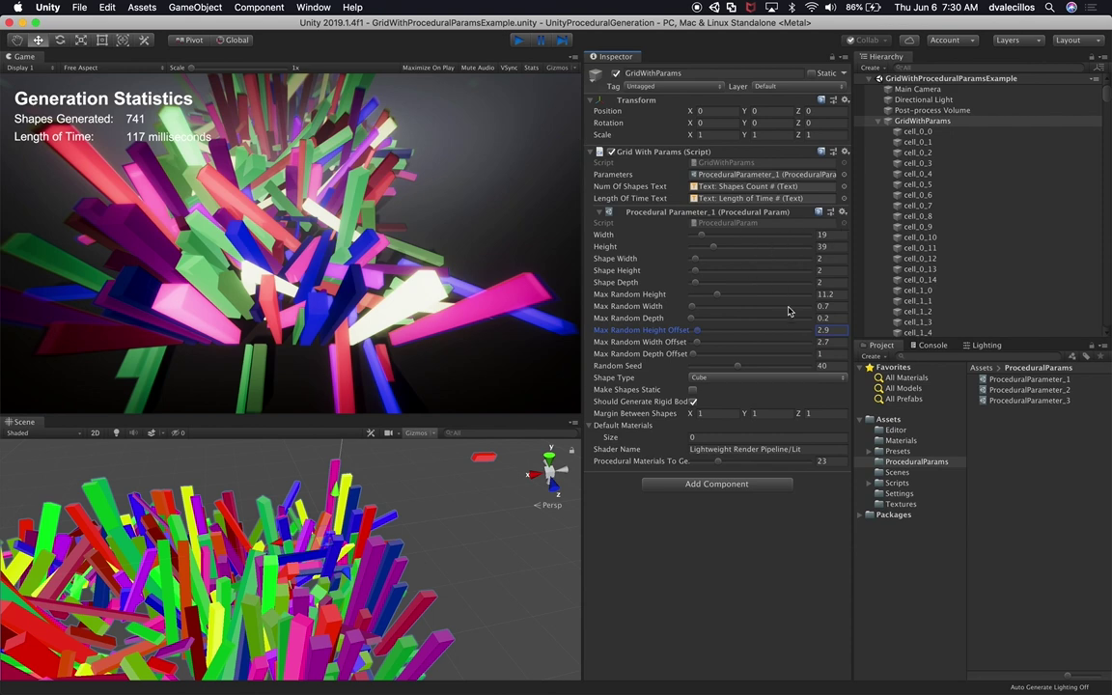
- Exit play mode and reset the procedural parameter asset to its defaults, keeping the Random Seed at 1
{"action": "key", "text": "super+p"}
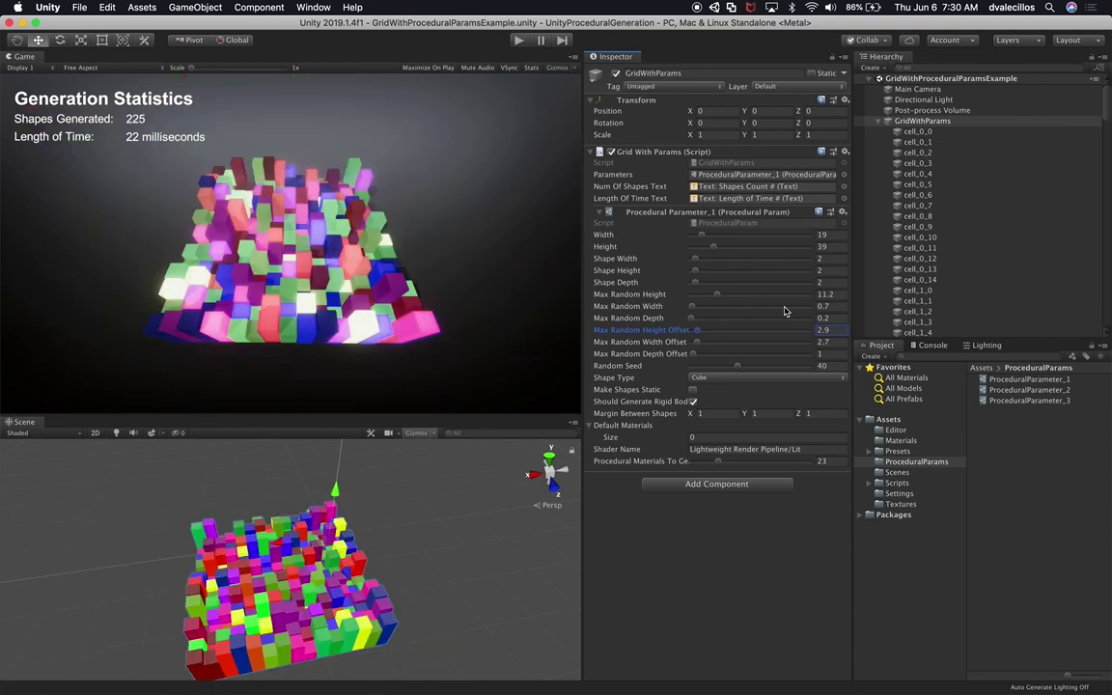
{"action": "left_click", "coordinate": [843, 212]}
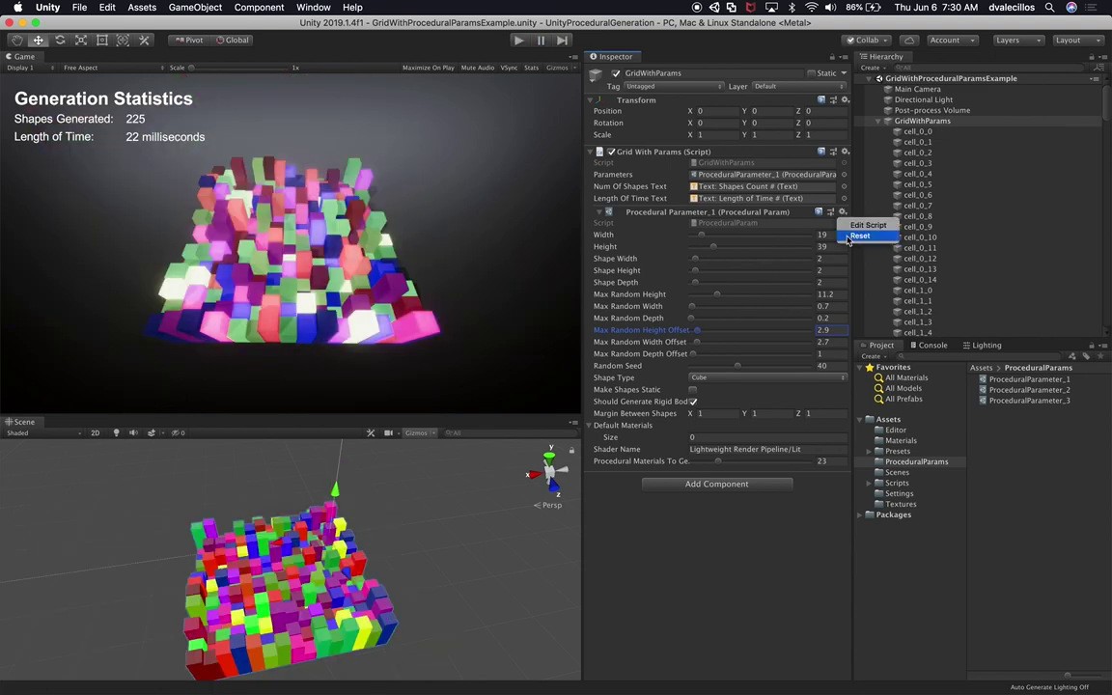
{"action": "key", "text": "Return"}
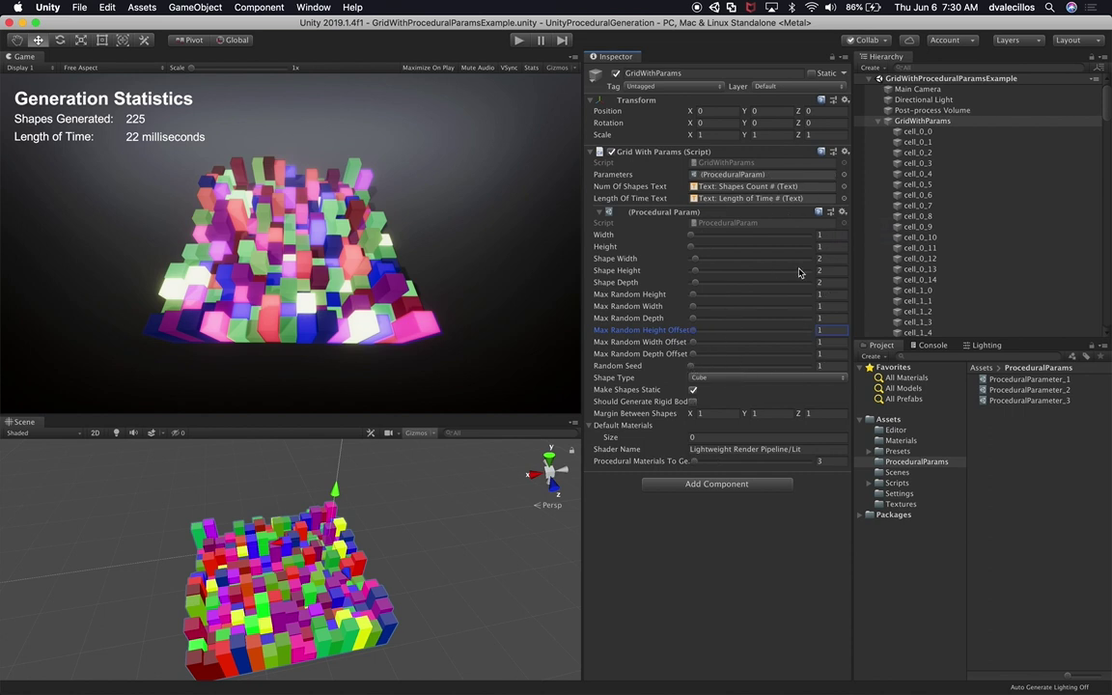
{"action": "left_click", "coordinate": [693, 366]}
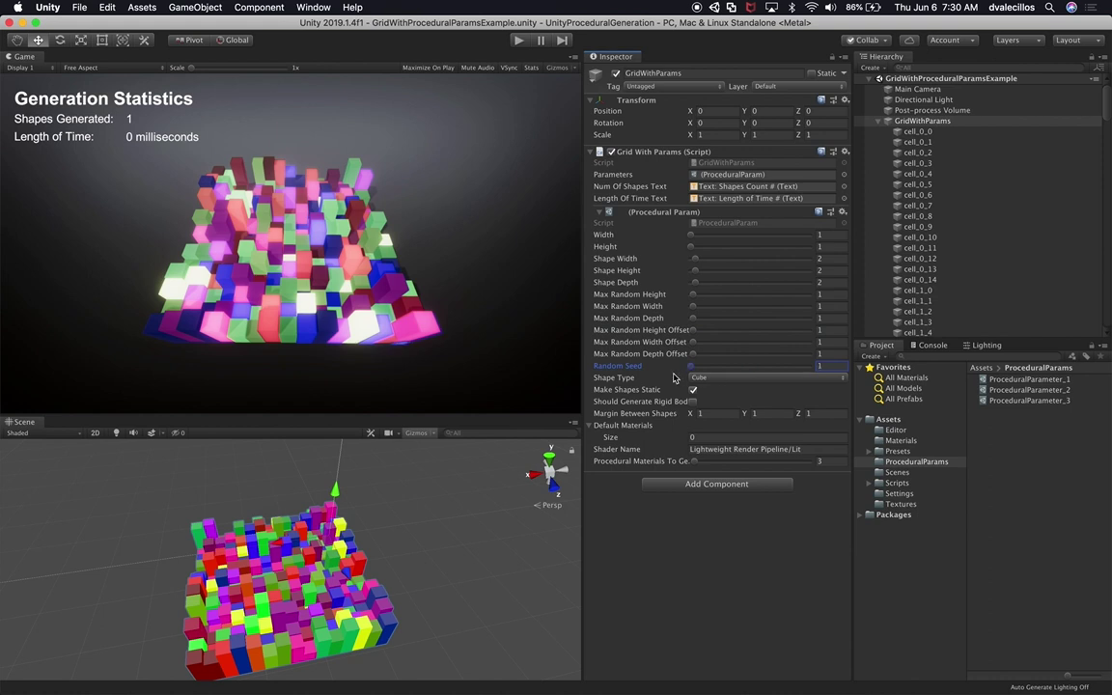
- Delete all the generated cell objects under GridWithParams
{"action": "left_click", "coordinate": [921, 132]}
{"action": "scroll", "coordinate": [941, 193], "scroll_direction": "down", "scroll_amount": 20}
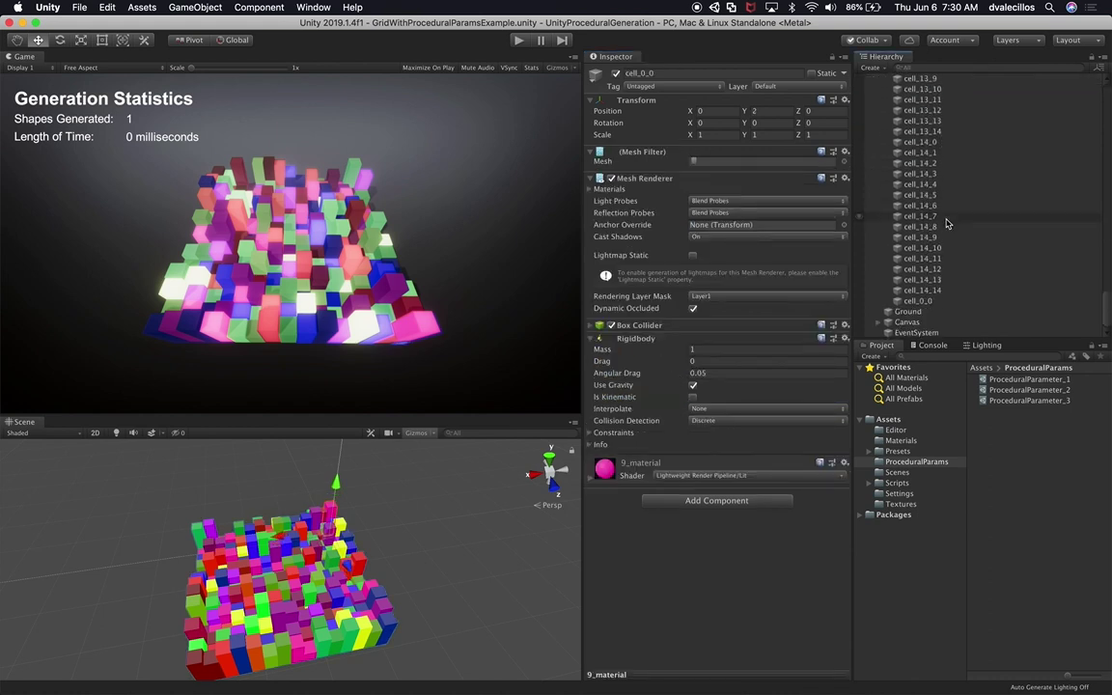
{"action": "left_click", "coordinate": [921, 301], "text": "shift"}
{"action": "right_click", "coordinate": [955, 266]}
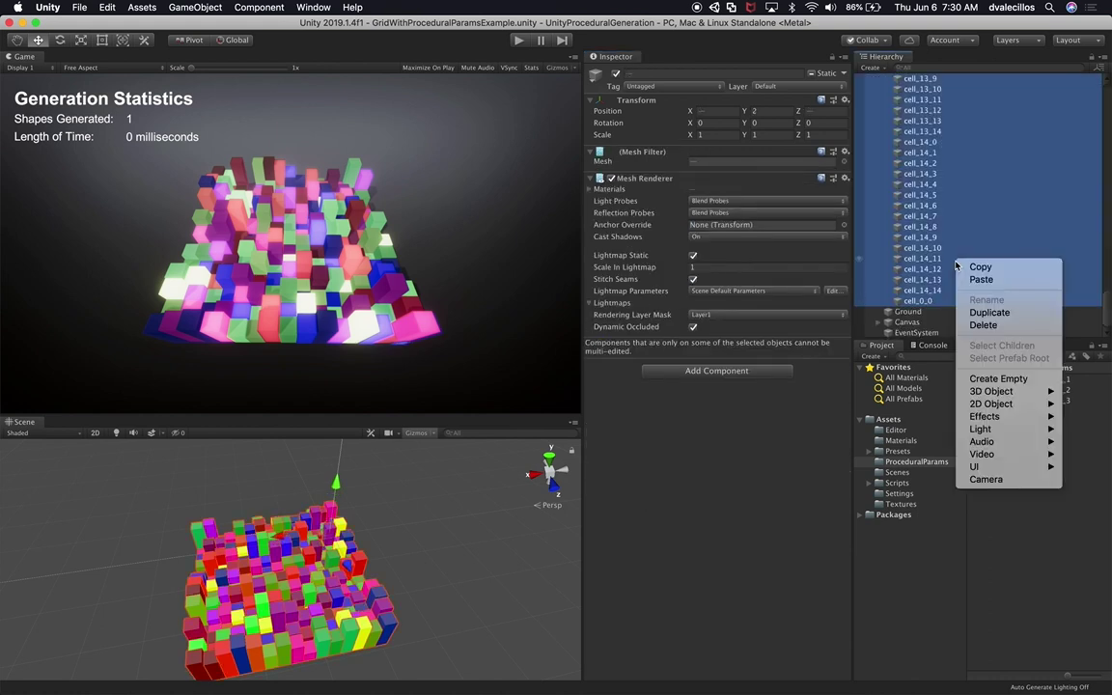
{"action": "left_click", "coordinate": [982, 325]}
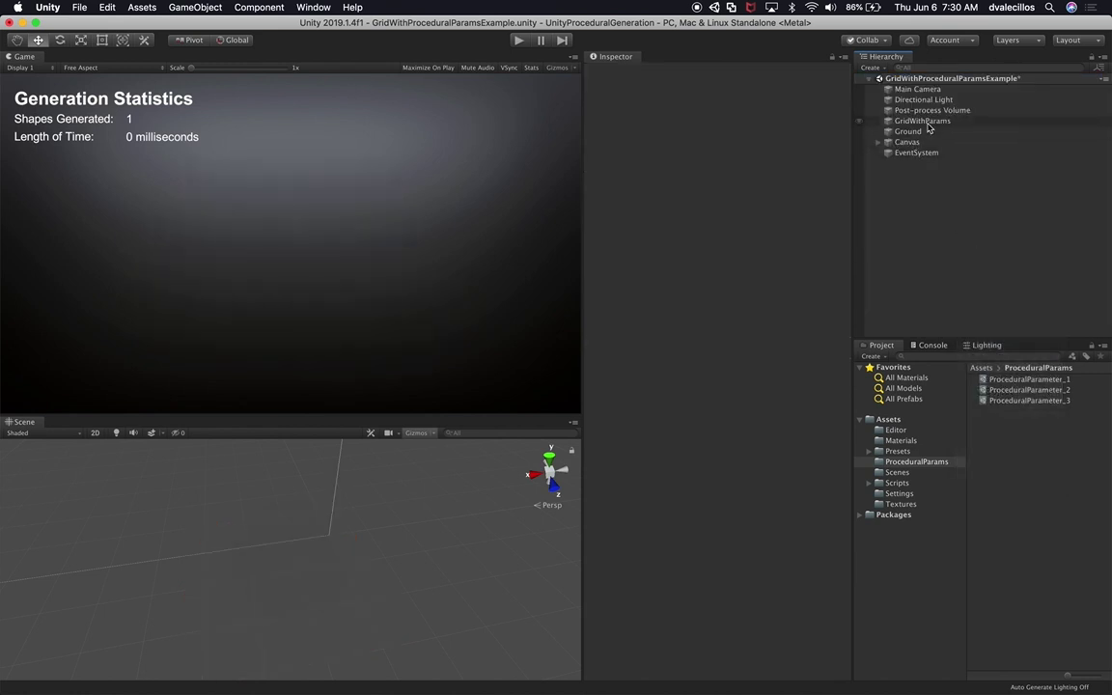
- Set the Random Seed of GridWithParams to 25, with a grid Width of 12 and Height of 14
{"action": "left_click", "coordinate": [927, 122]}
{"action": "left_click_drag", "start_coordinate": [690, 365], "coordinate": [719, 365]}
{"action": "left_click", "coordinate": [820, 235]}
{"action": "type", "text": "12"}
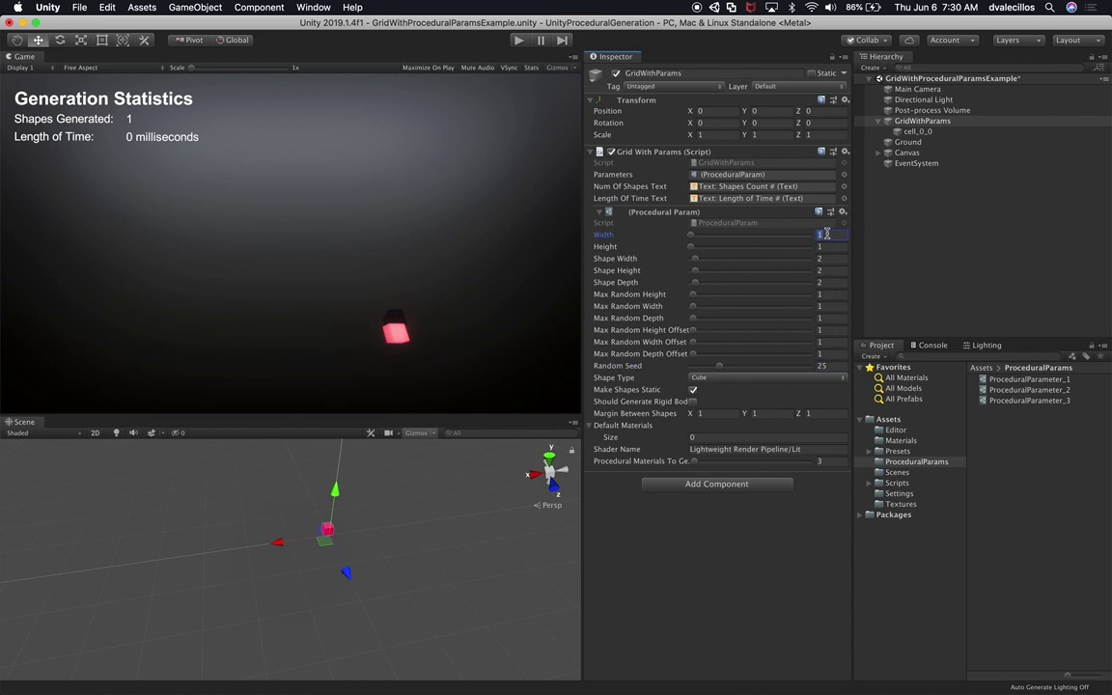
{"action": "left_click", "coordinate": [823, 247]}
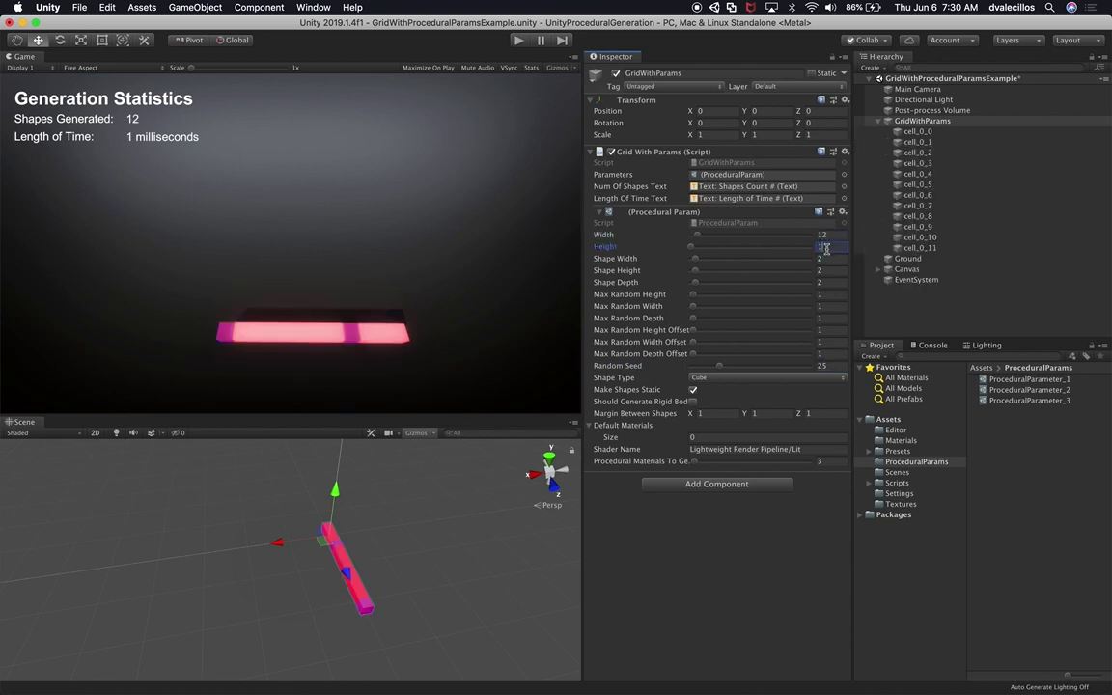
{"action": "type", "text": "14"}
{"action": "key", "text": "Tab"}
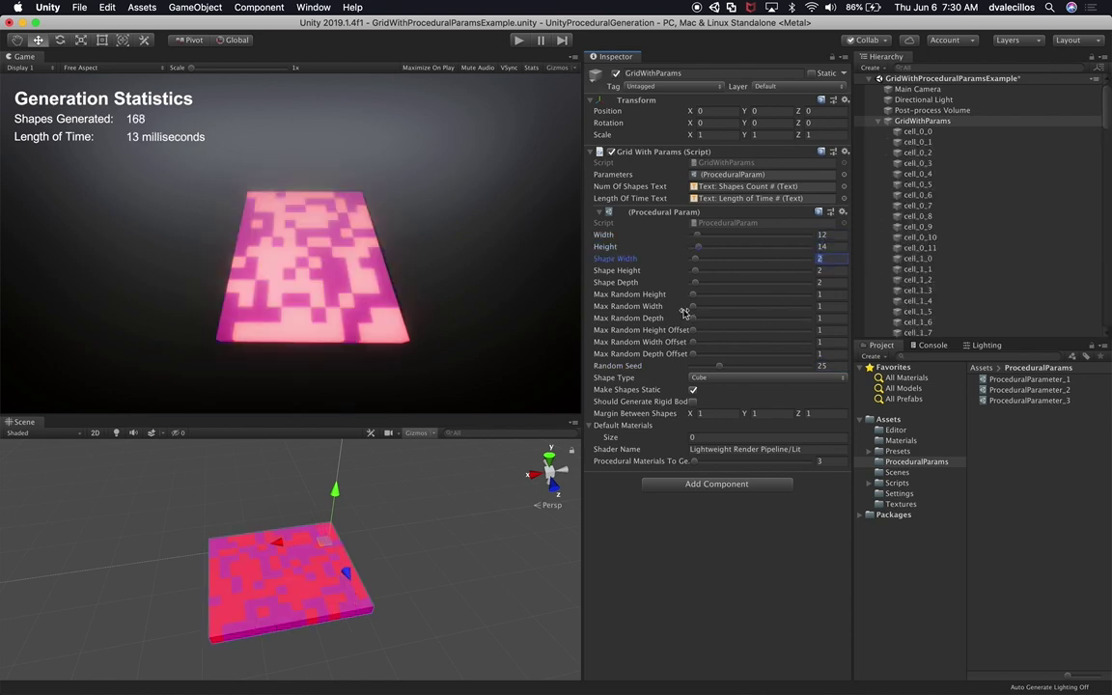
- Try Max Random Height values of 3 and 4, and settle on 6.2
{"action": "left_click", "coordinate": [821, 295]}
{"action": "type", "text": "3"}
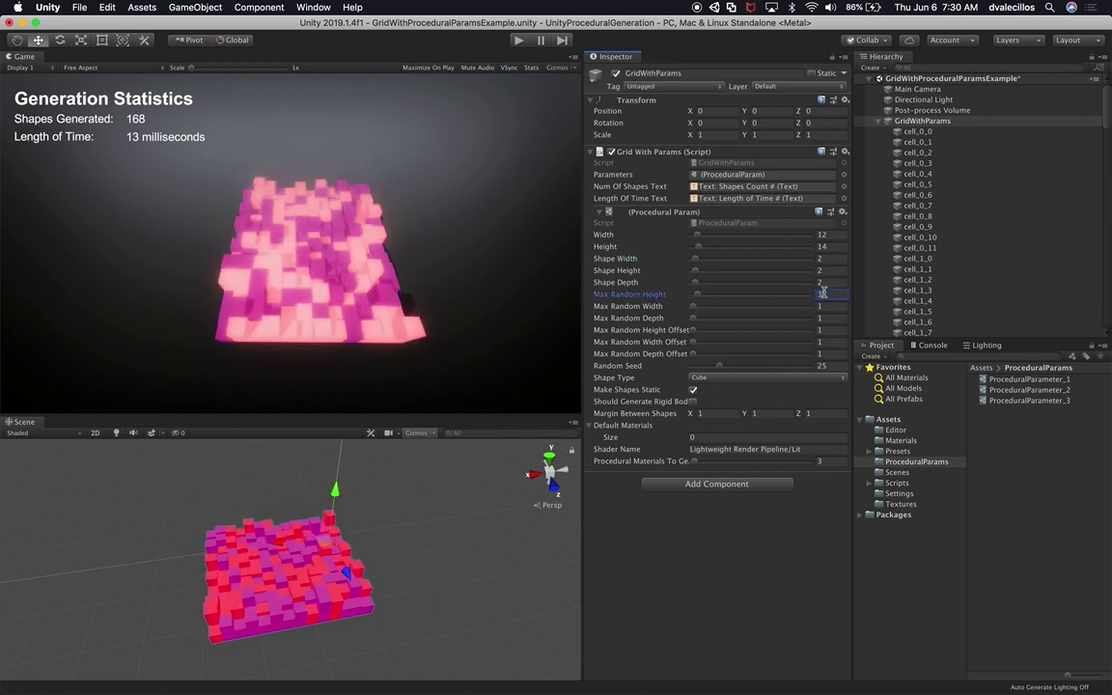
{"action": "key", "text": "BackSpace"}
{"action": "type", "text": "4"}
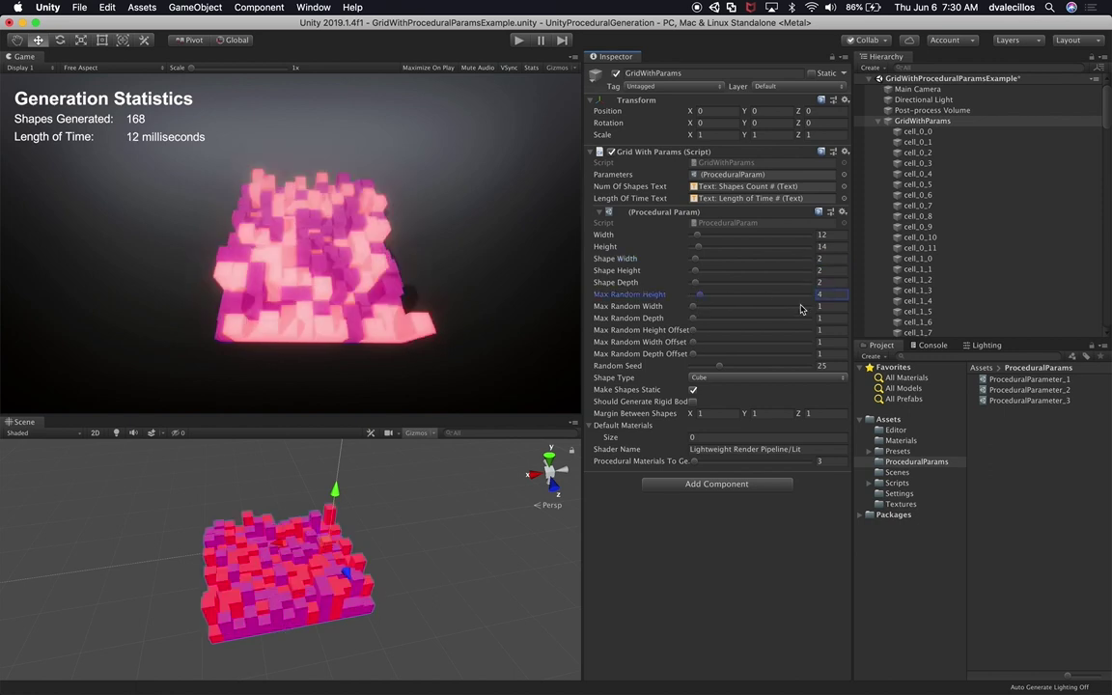
{"action": "left_click_drag", "start_coordinate": [702, 298], "coordinate": [706, 298]}
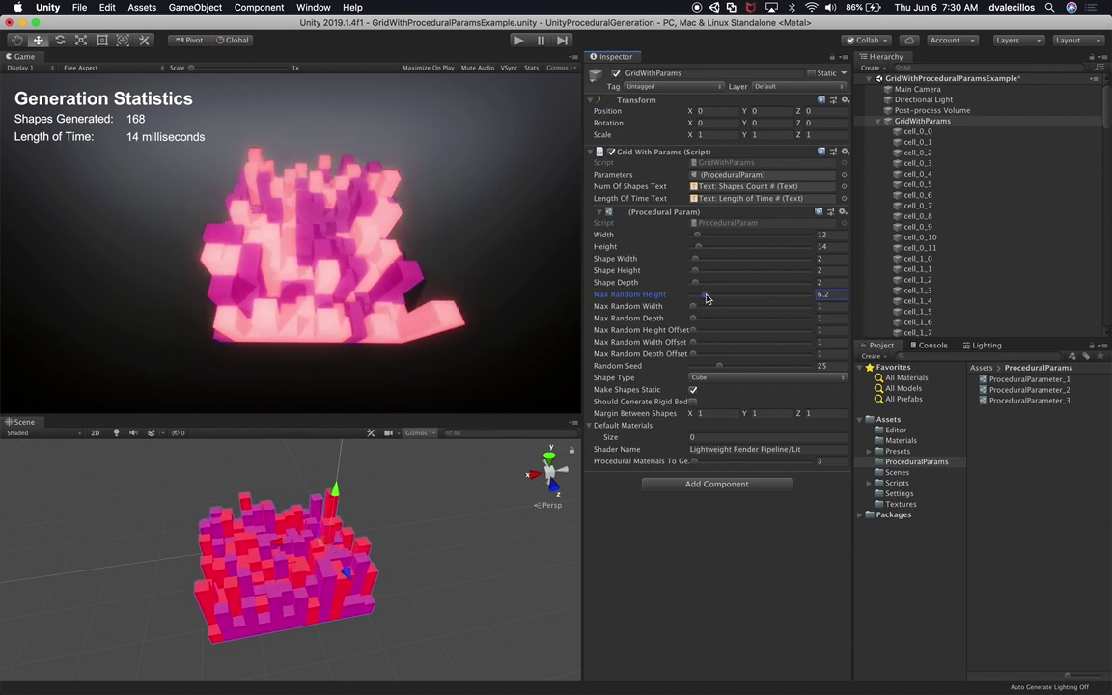
- Set the grid Width to 14 and the Random Seed to 44
{"action": "left_click", "coordinate": [841, 234]}
{"action": "type", "text": "14"}
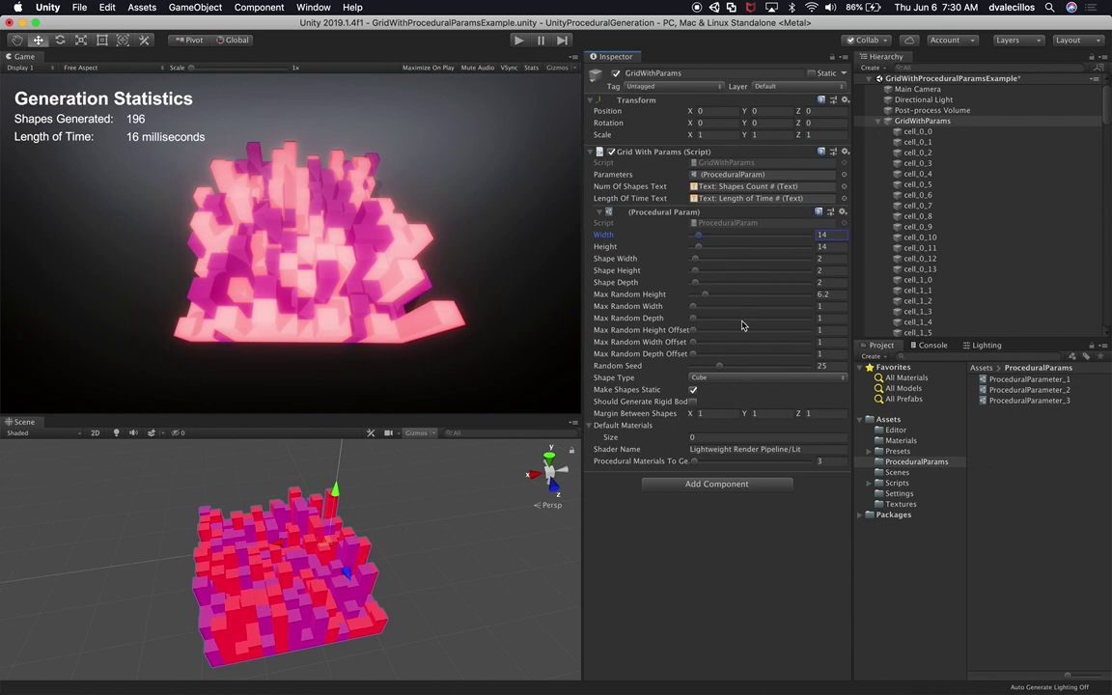
{"action": "left_click_drag", "start_coordinate": [719, 366], "coordinate": [742, 369]}
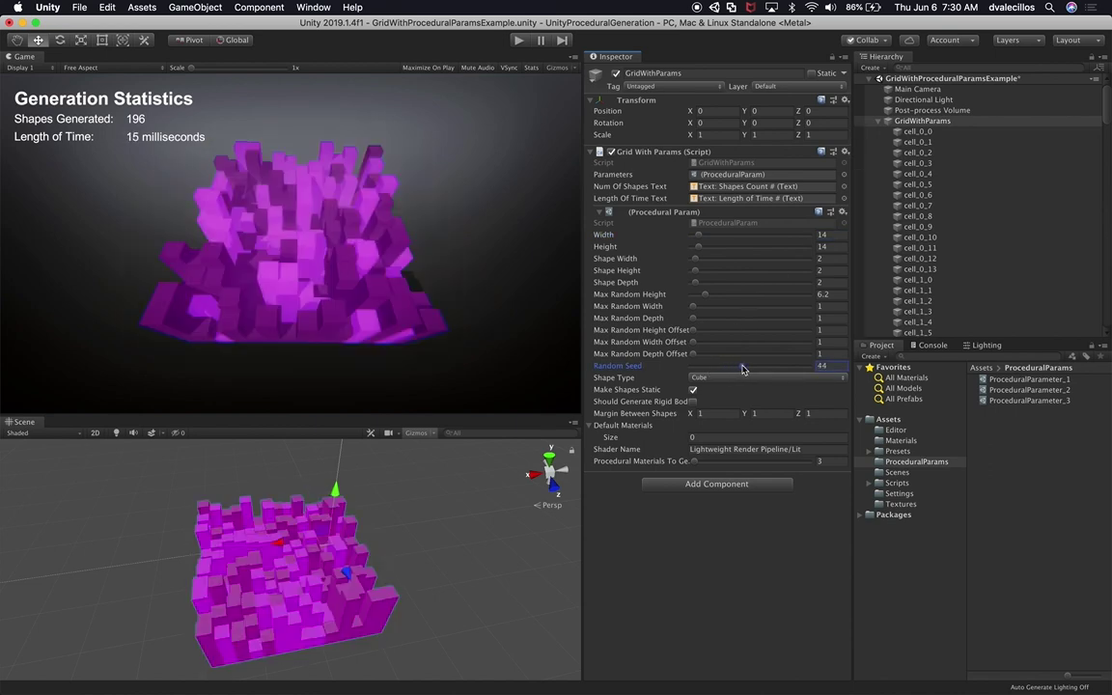
- Set the number of procedural materials to generate to 9 and the Random Seed to 29
{"action": "left_click", "coordinate": [840, 462]}
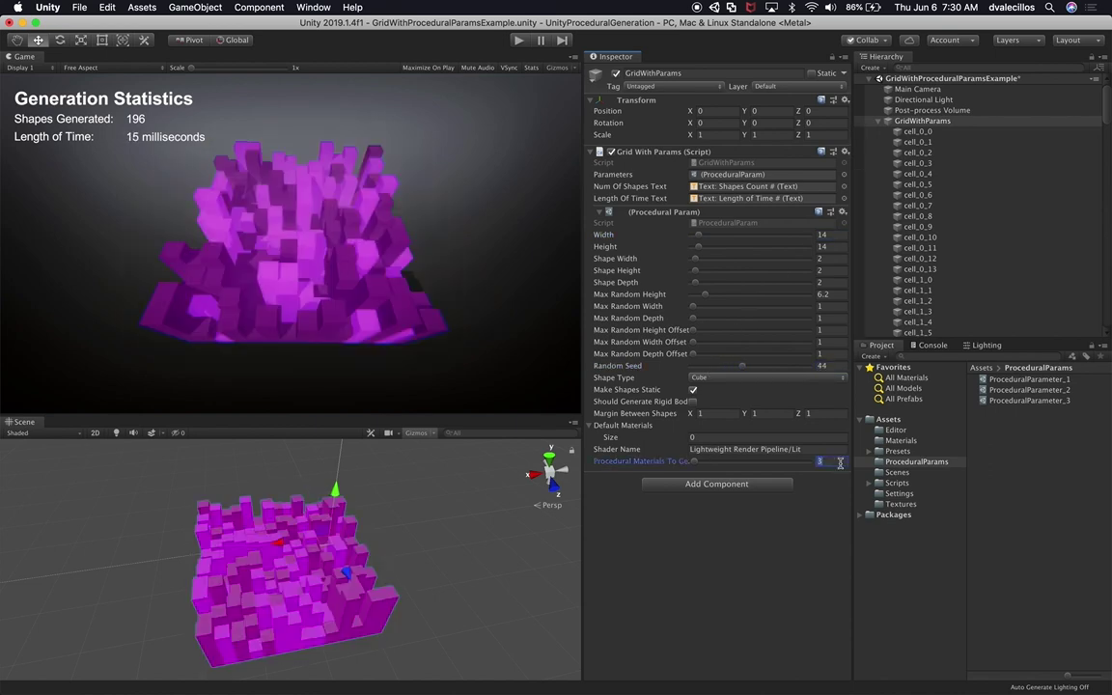
{"action": "type", "text": "9"}
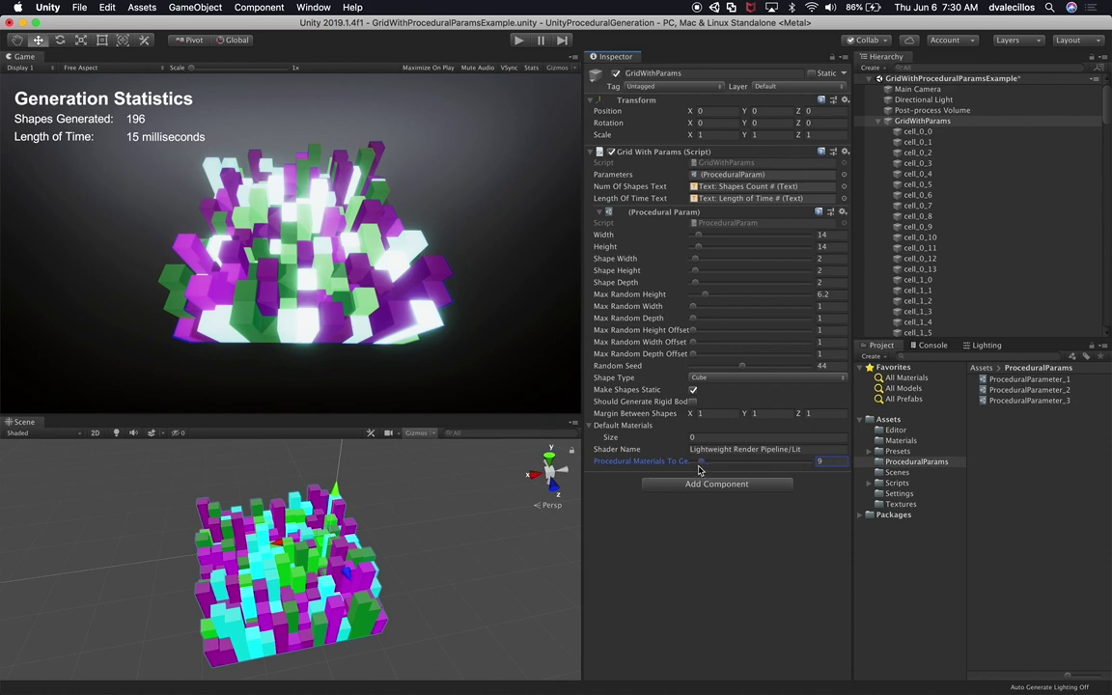
{"action": "left_click_drag", "start_coordinate": [741, 366], "coordinate": [726, 368]}
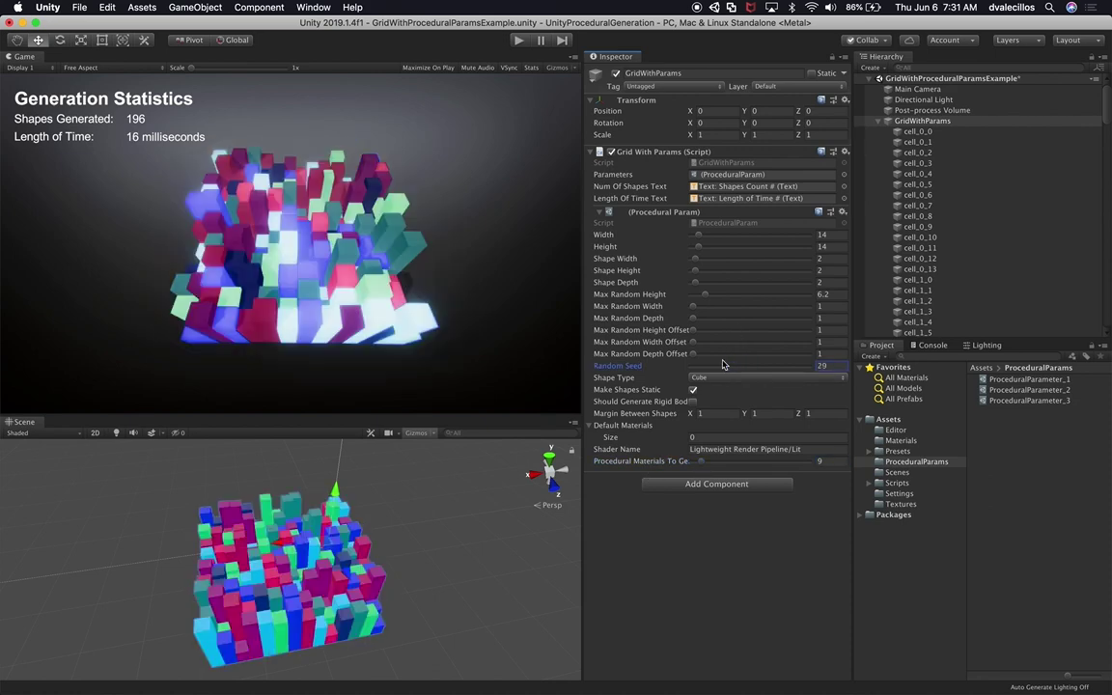
- Set the maximum random offsets to 3.5 for height, 2.7 for width and 2.4 for depth
{"action": "left_click_drag", "start_coordinate": [692, 330], "coordinate": [698, 355]}
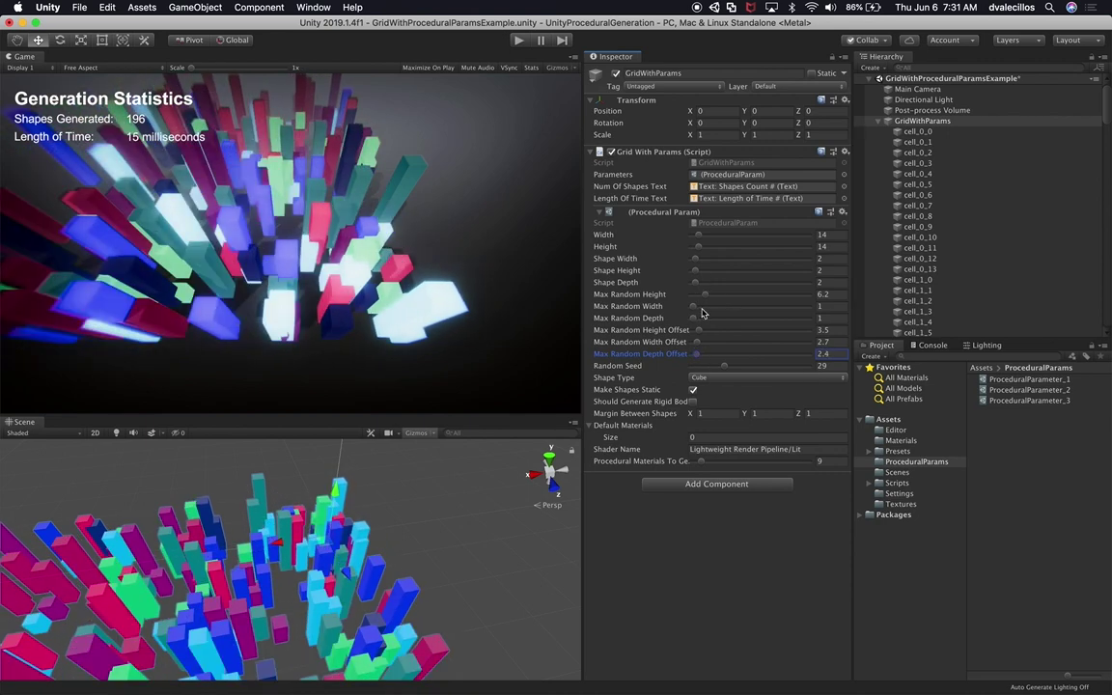
- Try a Max Random Width of 2.9 and Max Random Depth of 2.1, return both to 1, and set Max Random Height to 5
{"action": "mouse_move", "coordinate": [692, 310]}
{"action": "left_mouse_down"}
{"action": "mouse_move", "coordinate": [707, 310]}
{"action": "mouse_move", "coordinate": [692, 310]}
{"action": "mouse_move", "coordinate": [696, 325]}
{"action": "left_mouse_up"}
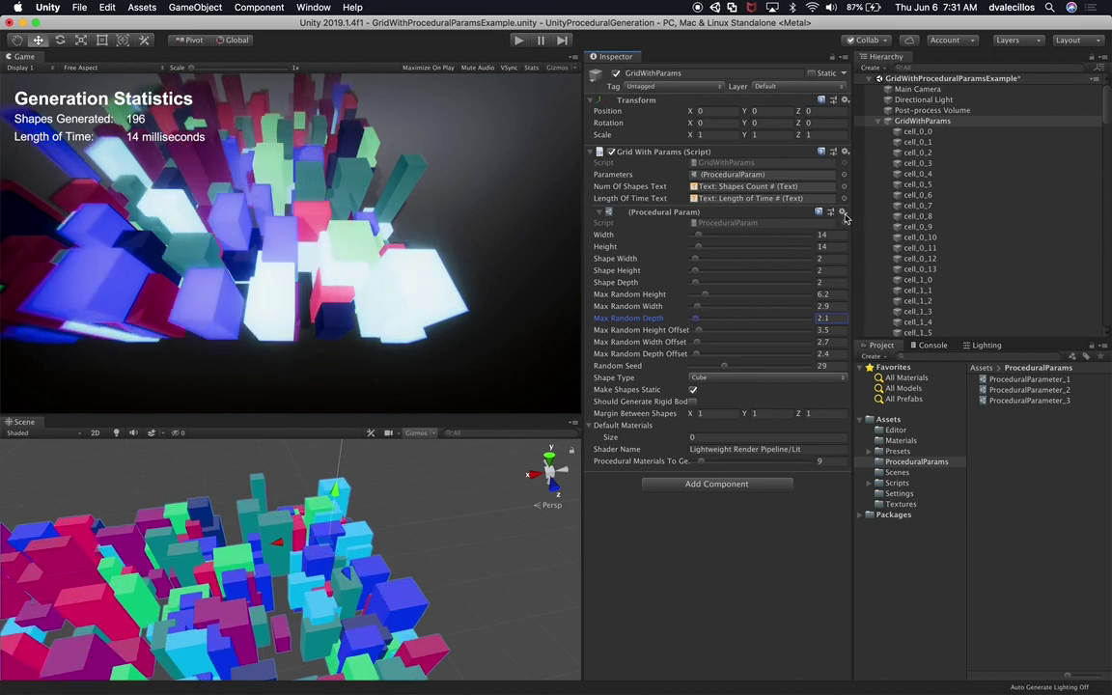
{"action": "left_click", "coordinate": [835, 296]}
{"action": "type", "text": "1"}
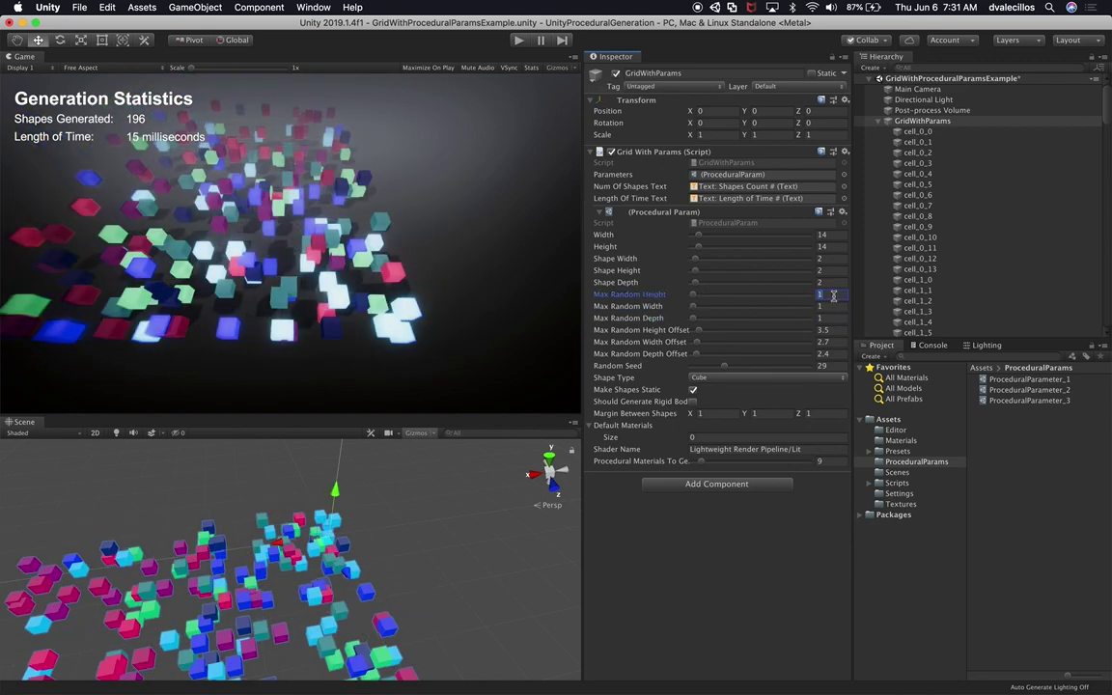
{"action": "type", "text": "5"}
- Reset the maximum random height, width and depth offsets to 1 each
{"action": "left_click", "coordinate": [835, 330]}
{"action": "type", "text": "1"}
{"action": "key", "text": "Tab"}
{"action": "type", "text": "1"}
{"action": "key", "text": "Tab"}
{"action": "type", "text": "1"}
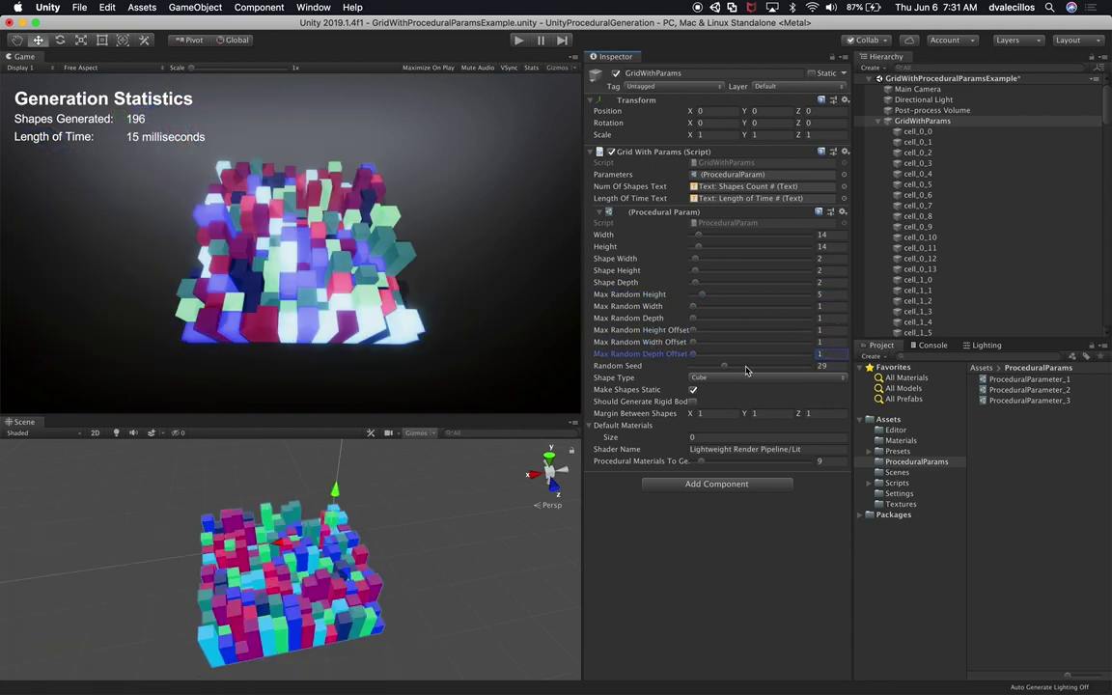
- Set Max Random Height to 7.2 and try a Random Seed of 41 before settling on 53
{"action": "mouse_move", "coordinate": [726, 366]}
{"action": "left_mouse_down"}
{"action": "mouse_move", "coordinate": [750, 371]}
{"action": "mouse_move", "coordinate": [740, 367]}
{"action": "left_mouse_up"}
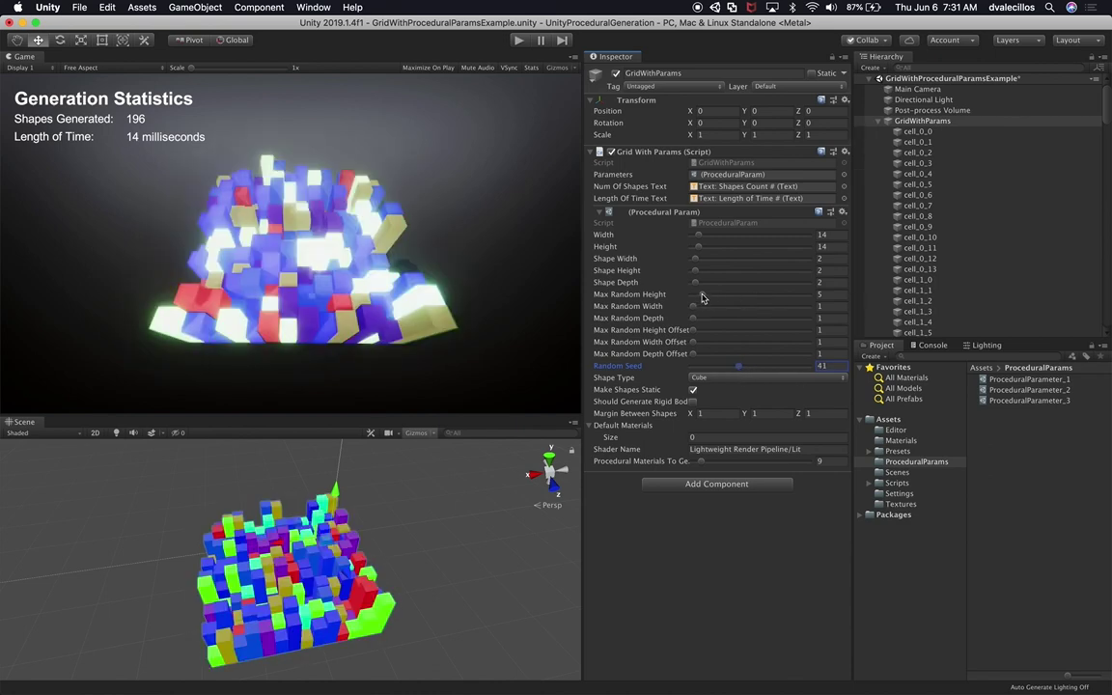
{"action": "left_click_drag", "start_coordinate": [709, 298], "coordinate": [708, 299]}
{"action": "left_click_drag", "start_coordinate": [739, 372], "coordinate": [754, 371]}
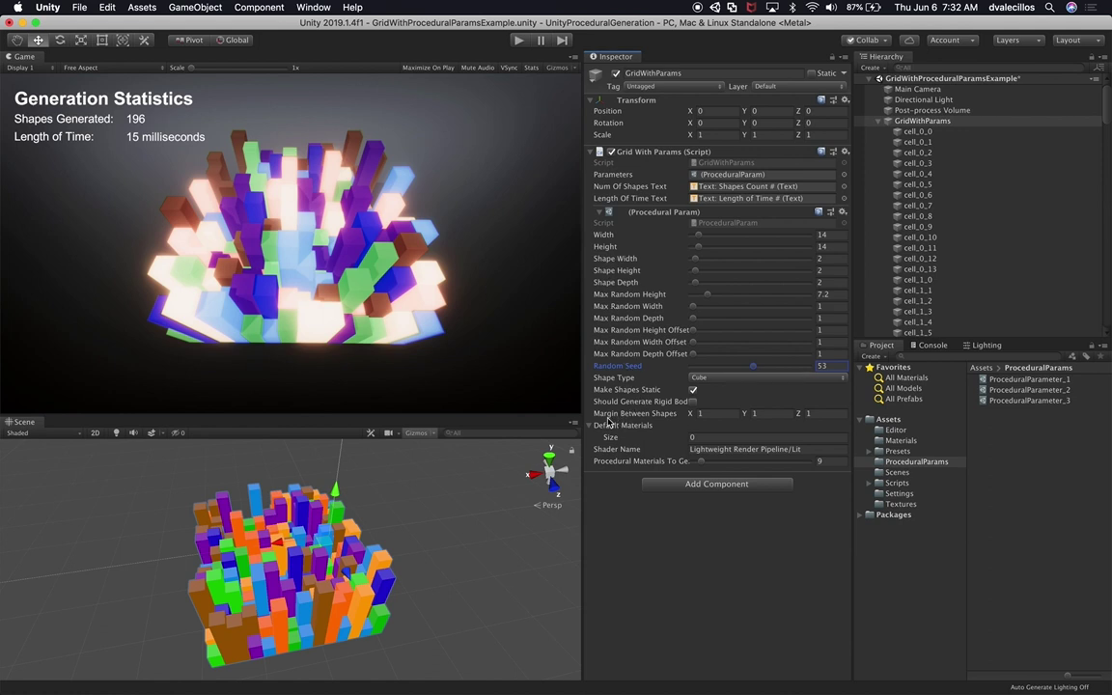
- Set the margin between shapes to 1.38 in X and try Y margins of 3.35, 6.4 and 1.21
{"action": "left_click_drag", "start_coordinate": [691, 414], "coordinate": [720, 412]}
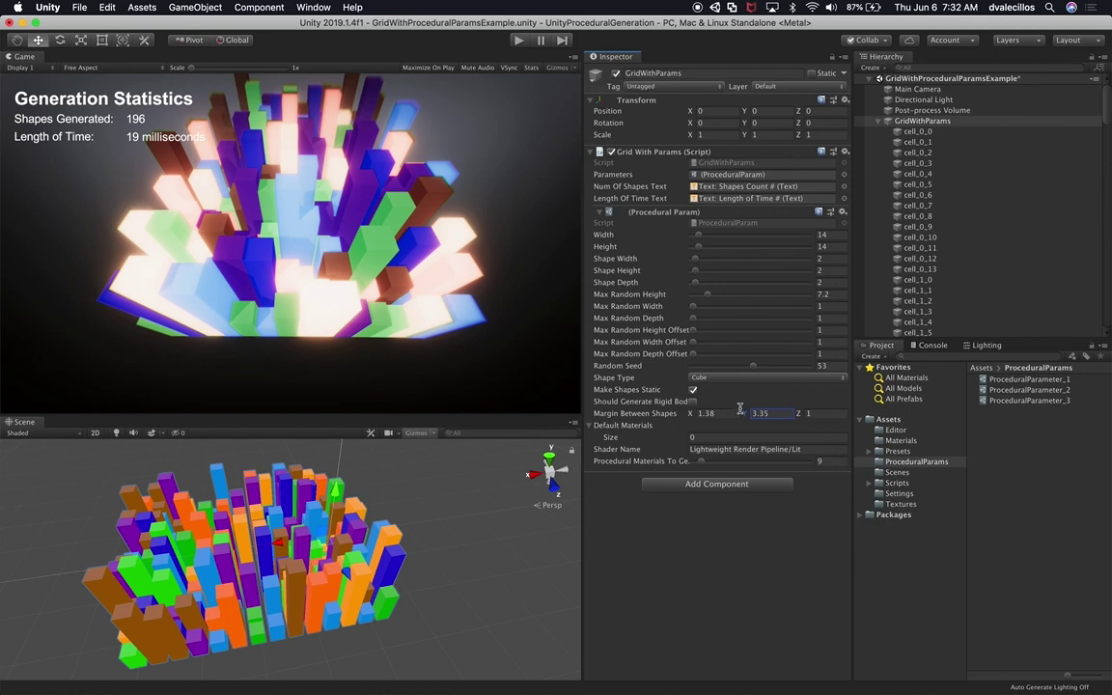
{"action": "left_click_drag", "start_coordinate": [739, 408], "coordinate": [809, 424]}
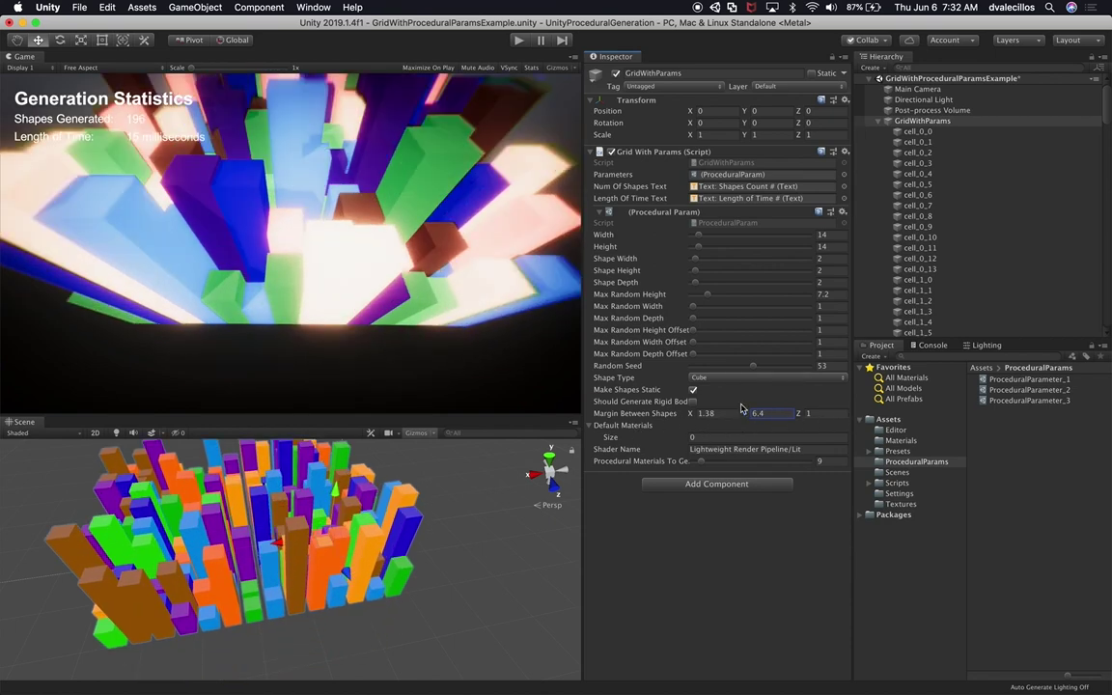
{"action": "type", "text": "1.21"}
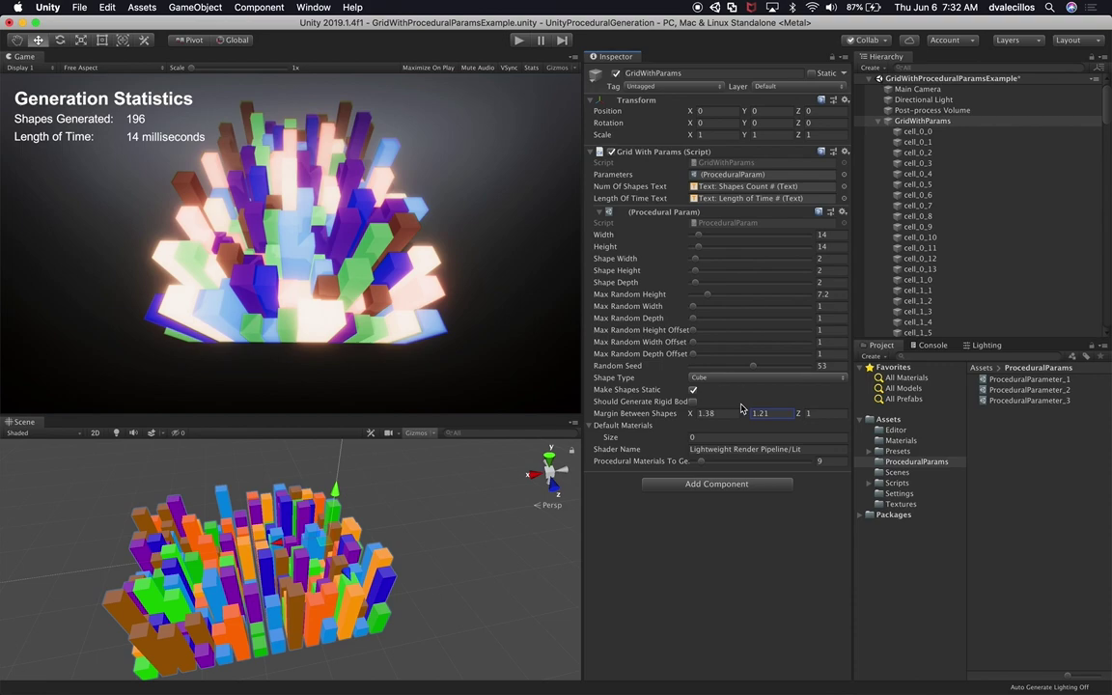
- Try Z margins between shapes of 4.13, 1.6 and 5.28
{"action": "left_click", "coordinate": [838, 415]}
{"action": "type", "text": "4.02"}
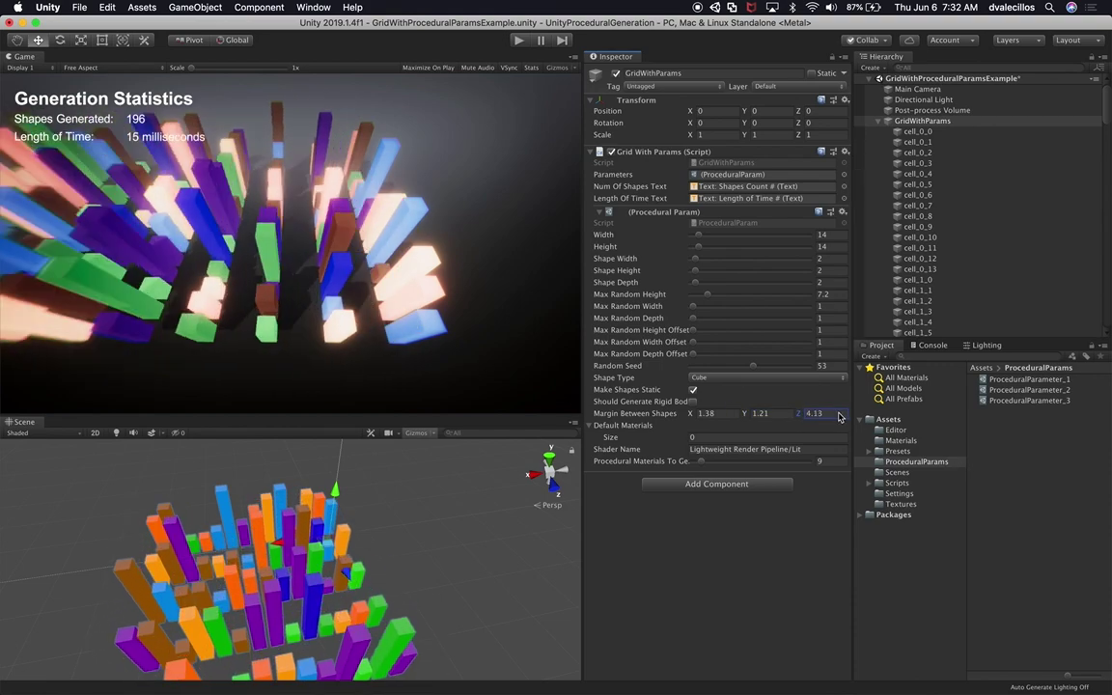
{"action": "double_click", "coordinate": [815, 413]}
{"action": "type", "text": "1.6"}
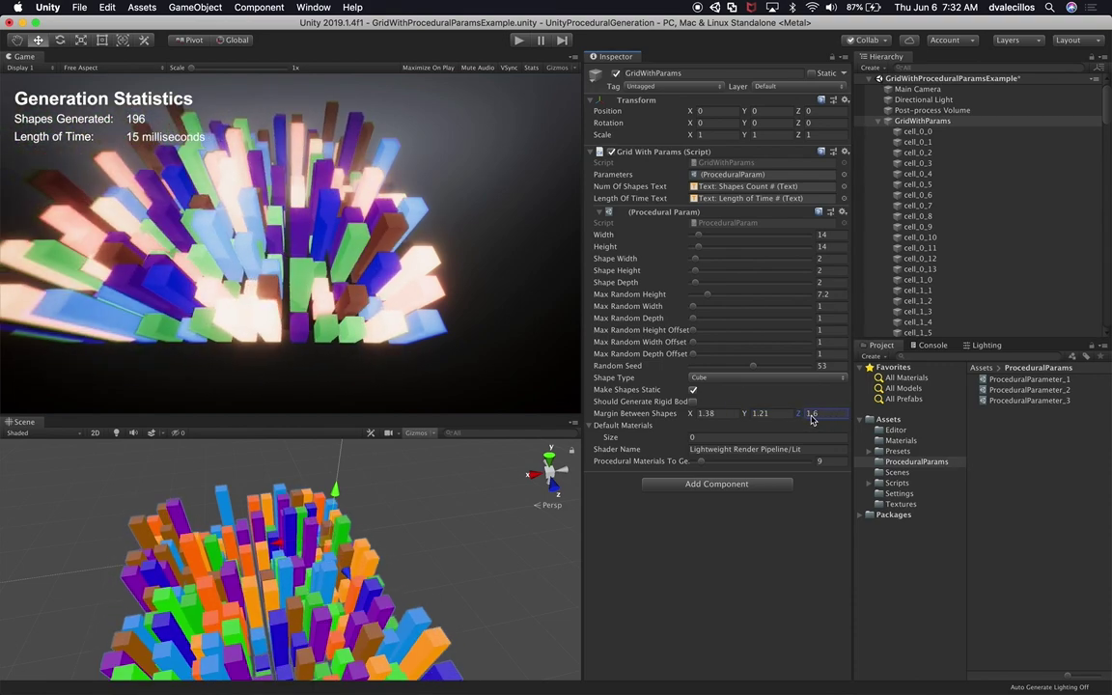
{"action": "double_click", "coordinate": [811, 415]}
{"action": "type", "text": "5.28"}
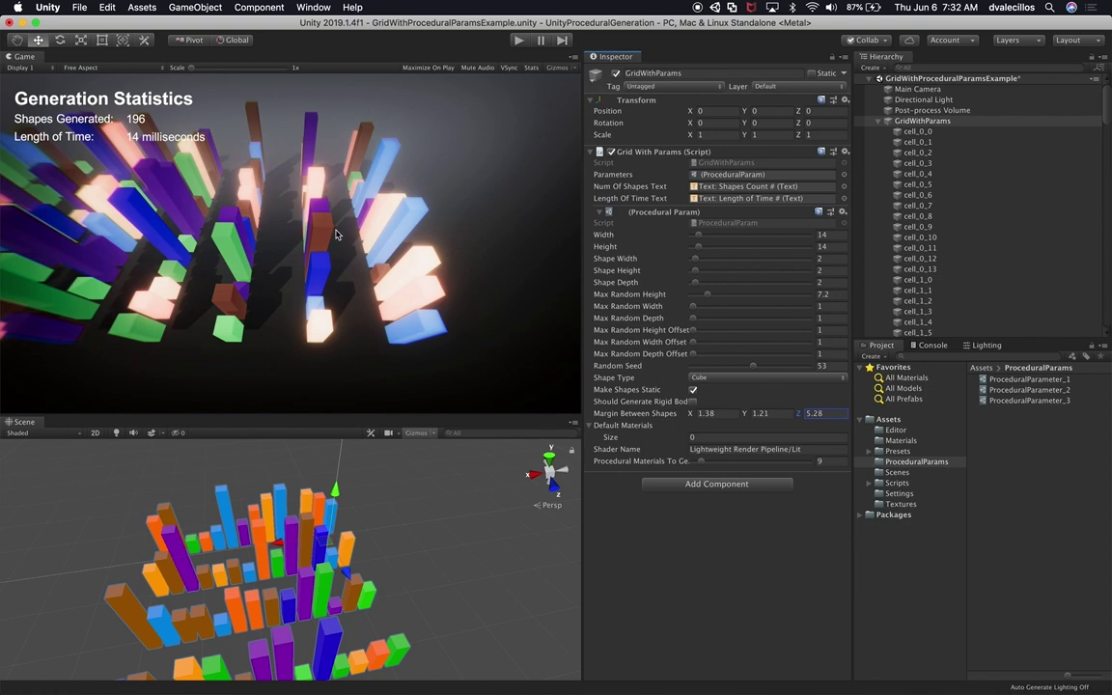
- Reset the X, Y and Z margins between shapes to 1
{"action": "left_click_drag", "start_coordinate": [802, 416], "coordinate": [724, 413]}
{"action": "left_click", "coordinate": [724, 413]}
{"action": "type", "text": "1"}
{"action": "key", "text": "Tab"}
{"action": "type", "text": "1"}
{"action": "key", "text": "Tab"}
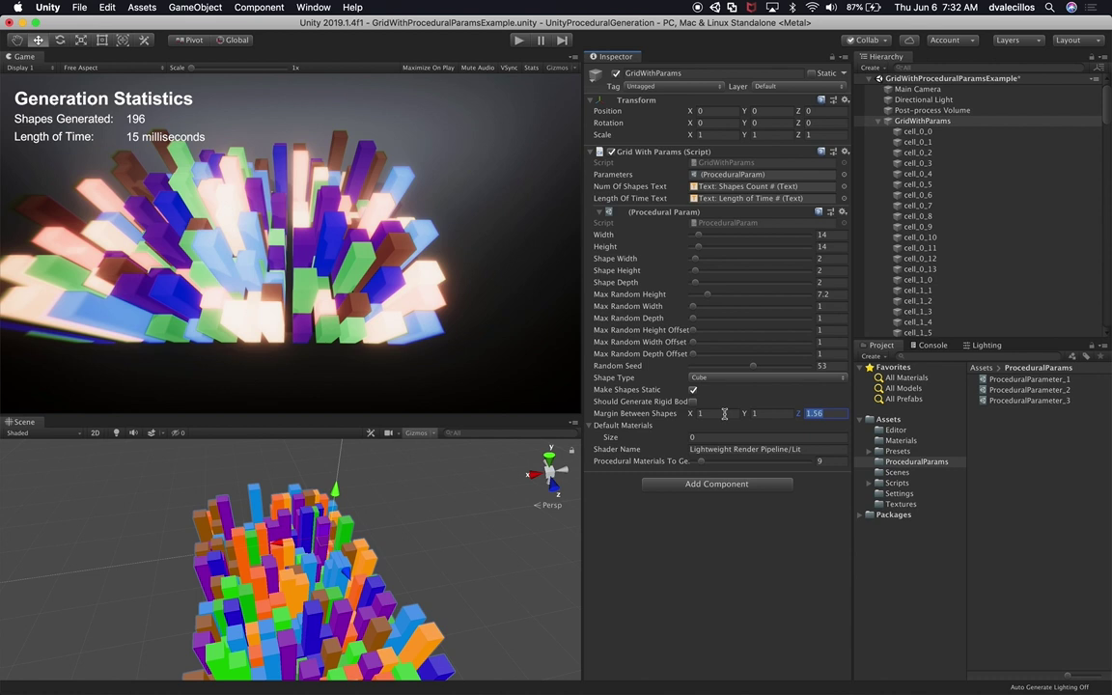
{"action": "type", "text": "1"}
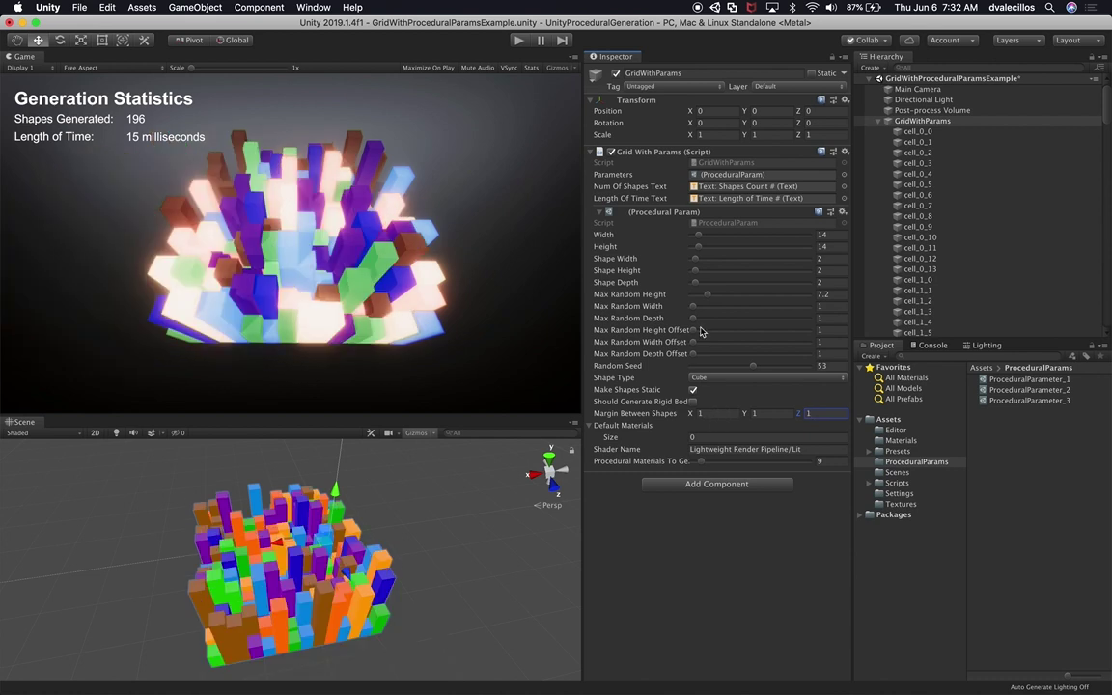
- Set the number of procedural materials to generate to 31, and try a Shape Height of 6.6 before returning it to 2
{"action": "left_click_drag", "start_coordinate": [705, 462], "coordinate": [749, 467]}
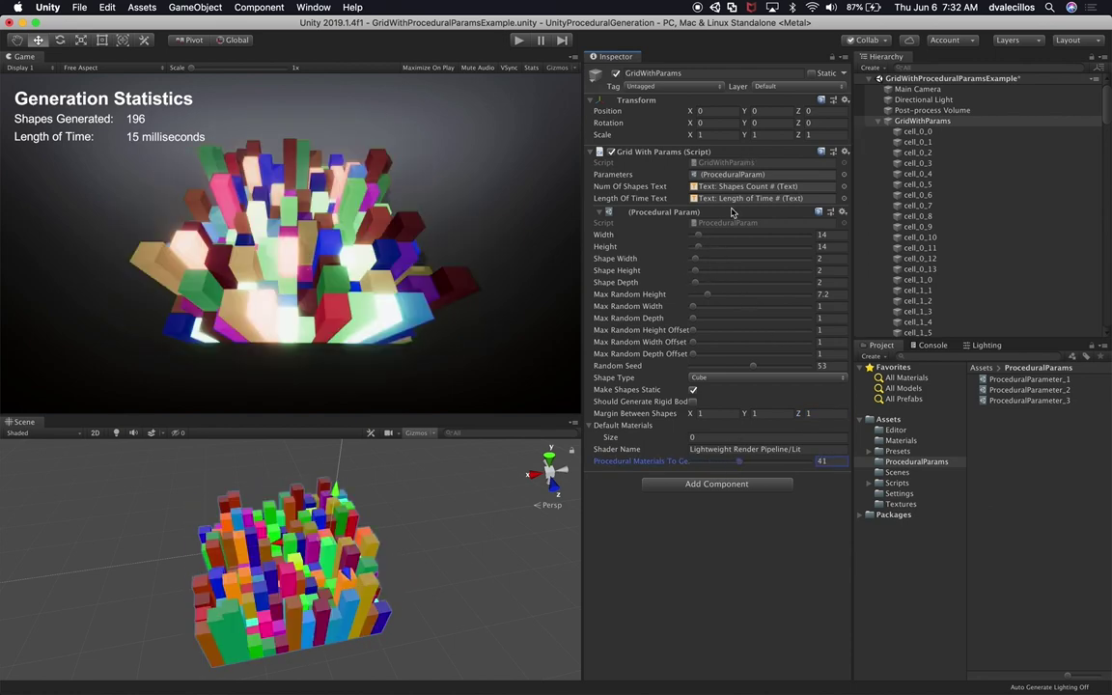
{"action": "left_click", "coordinate": [822, 270]}
{"action": "type", "text": "60"}
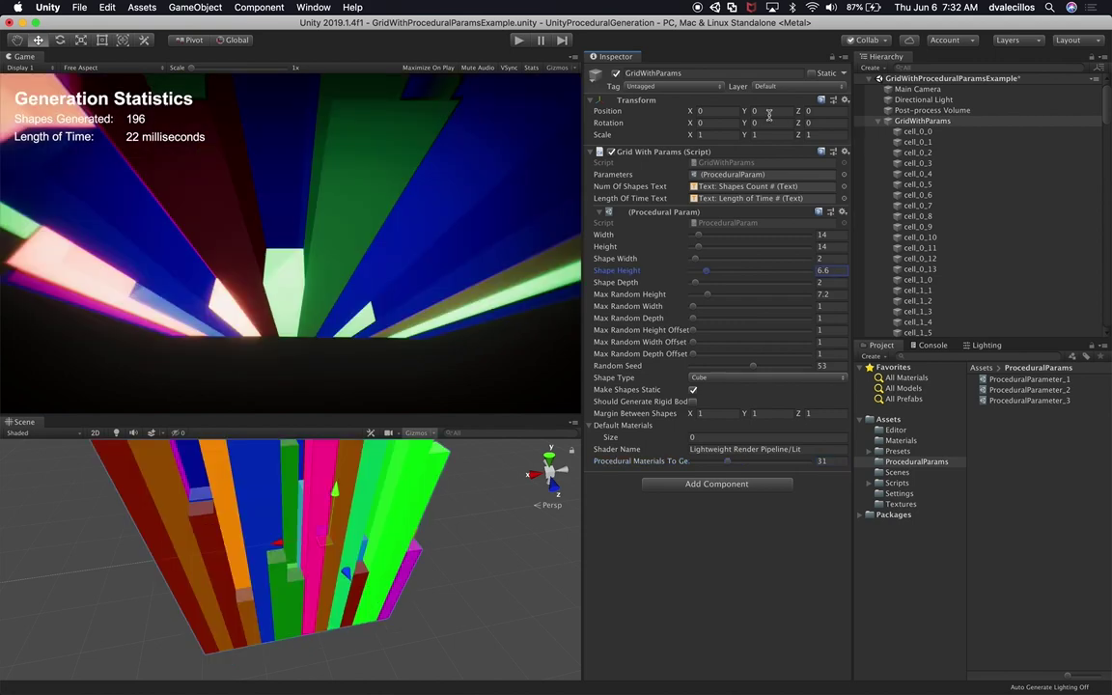
{"action": "left_click", "coordinate": [697, 271]}
{"action": "left_click_drag", "start_coordinate": [698, 277], "coordinate": [697, 277]}
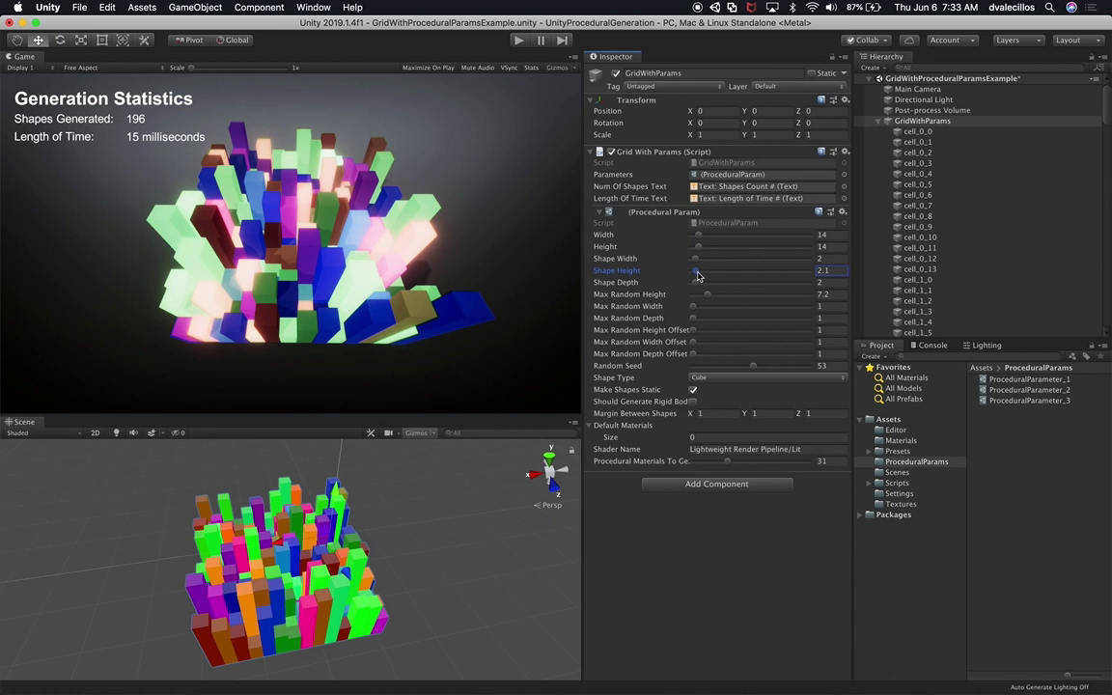
{"action": "left_click", "coordinate": [828, 270]}
{"action": "type", "text": "2"}
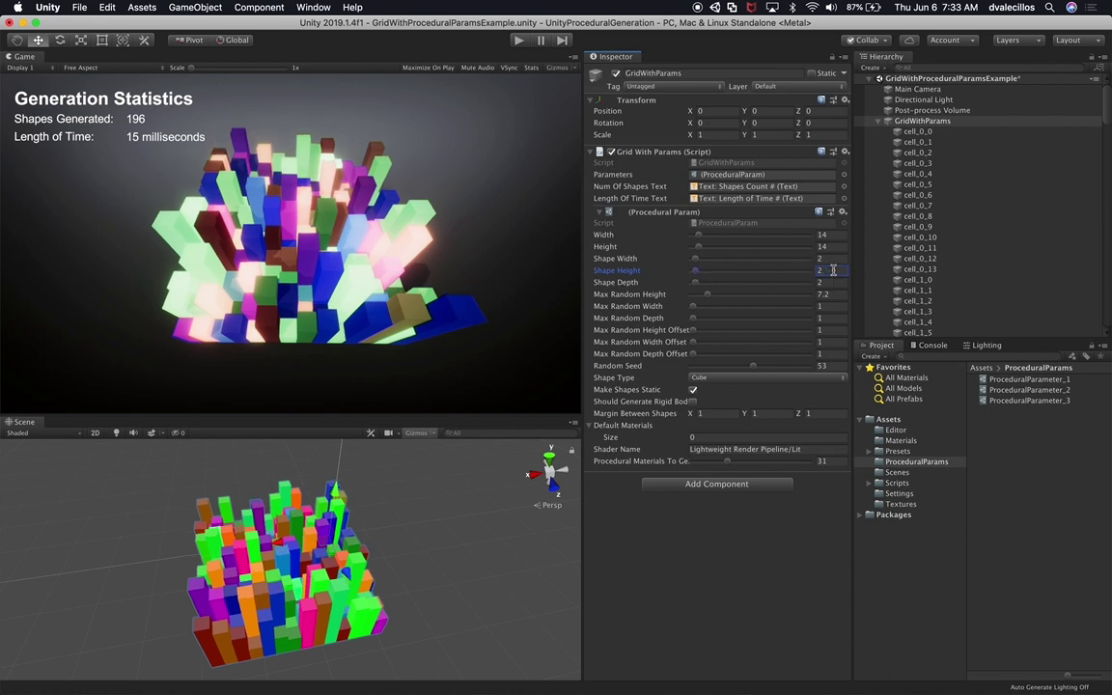